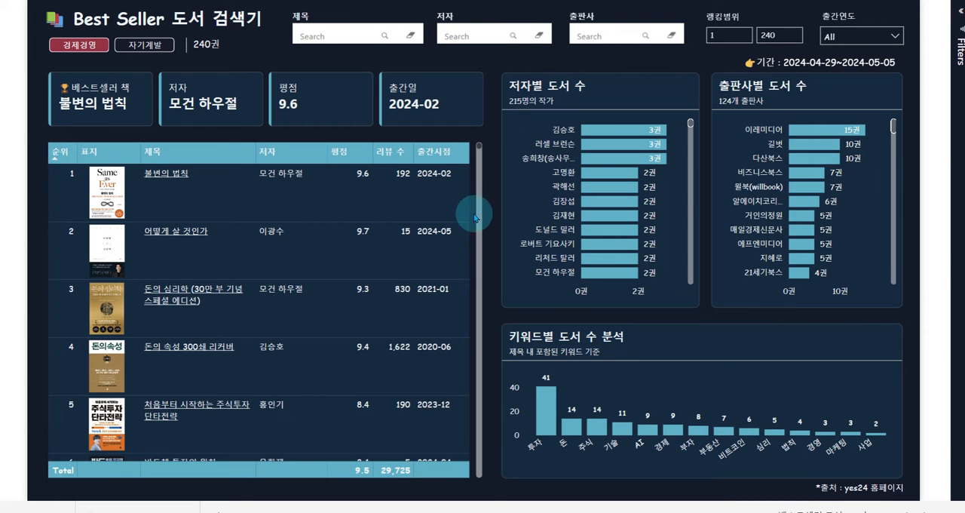
- Filter the book dashboard by each of the first three authors in the author chart in turn, and clear the filter
{"action": "left_click", "coordinate": [592, 130]}
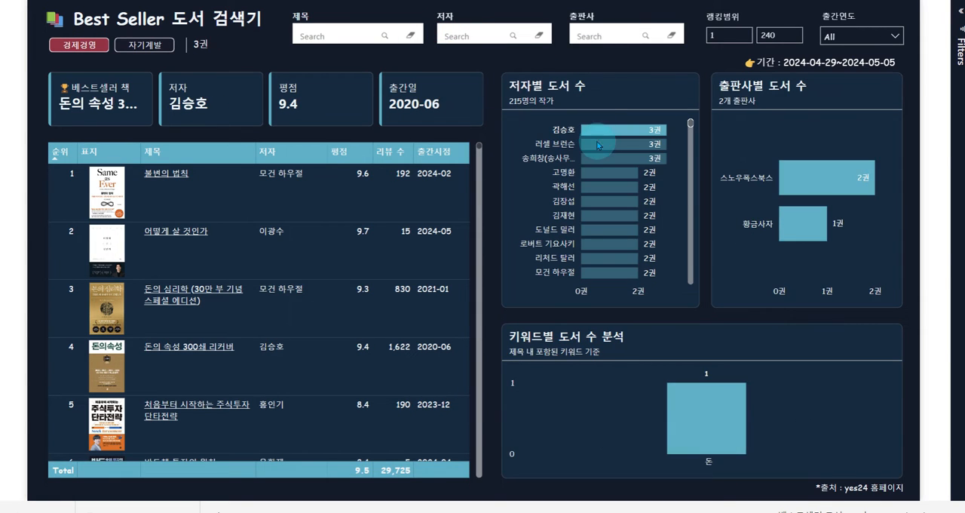
{"action": "left_click", "coordinate": [597, 145]}
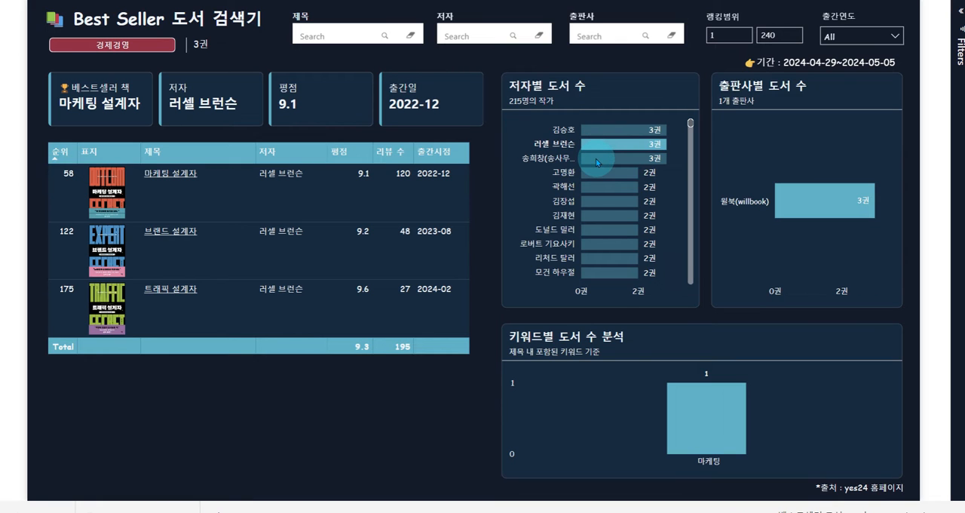
{"action": "left_click", "coordinate": [596, 161]}
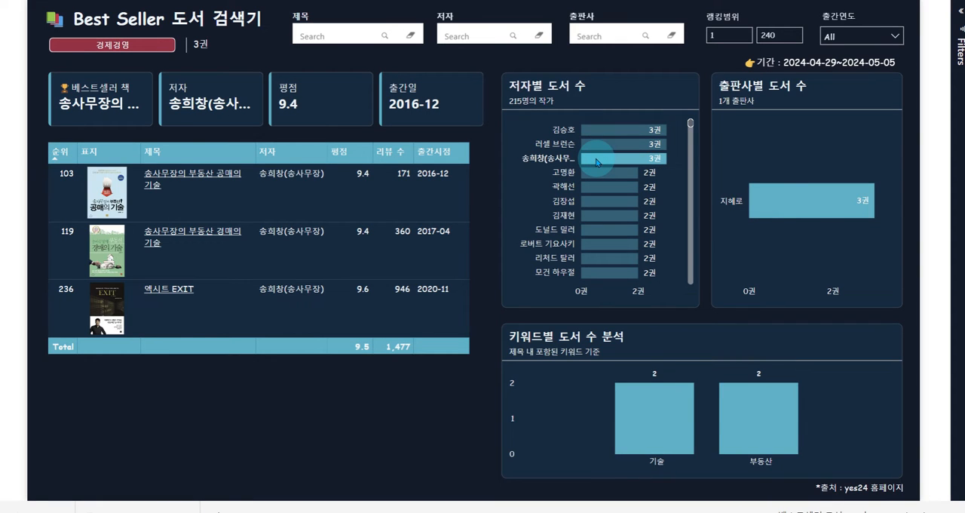
{"action": "left_click", "coordinate": [597, 161]}
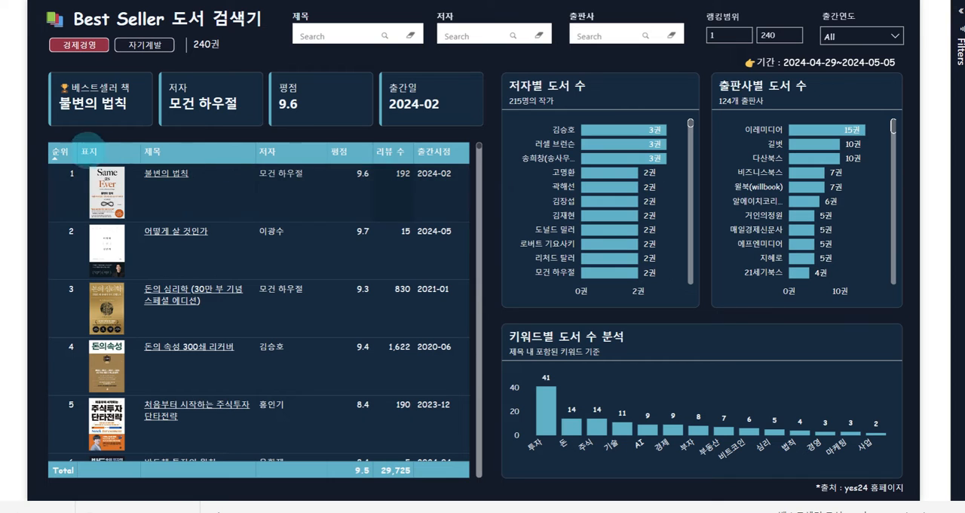
{"action": "mouse_move", "coordinate": [39, 132]}
{"action": "left_mouse_down"}
{"action": "mouse_move", "coordinate": [387, 384]}
{"action": "mouse_move", "coordinate": [495, 492]}
{"action": "left_mouse_up"}
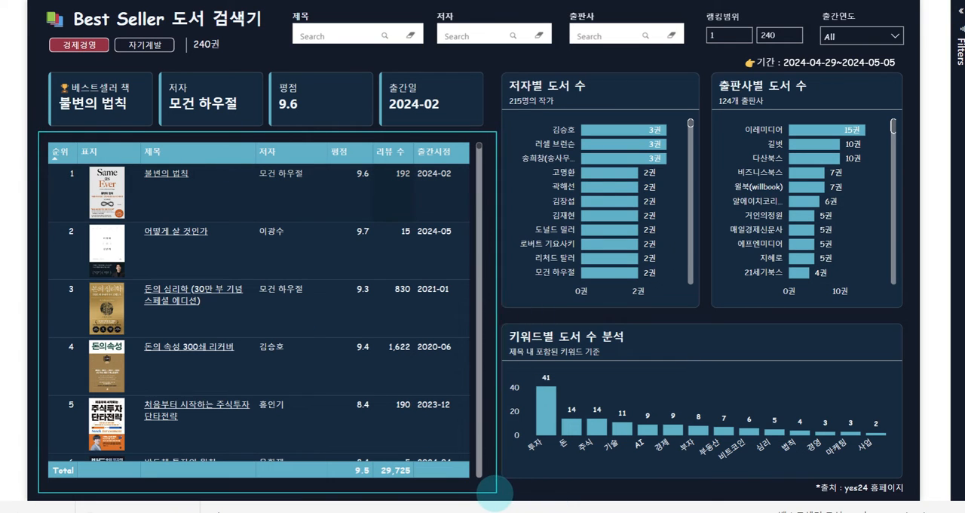
{"action": "key", "text": "e"}
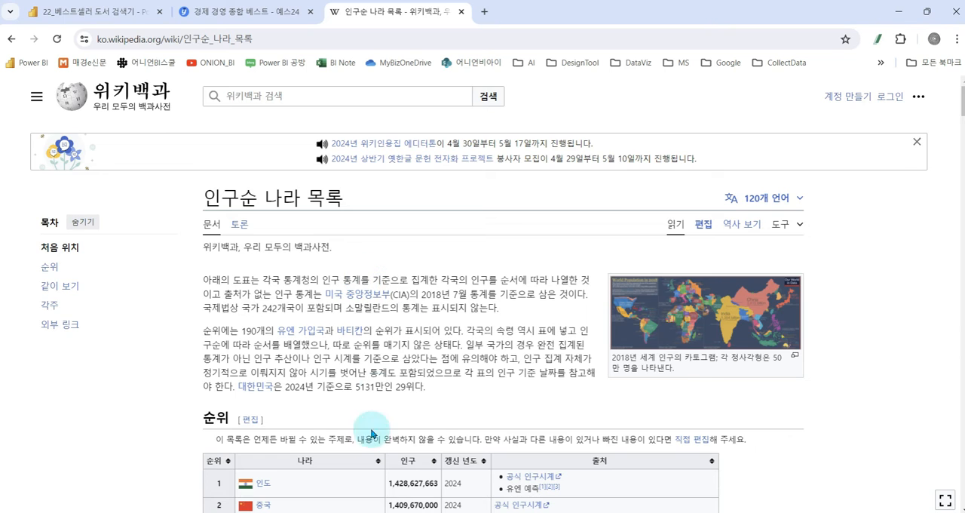
- Look over the country population ranking table on the Wikipedia page 인구순 나라 목록
{"action": "scroll", "coordinate": [400, 369], "scroll_direction": "down", "scroll_amount": 1}
{"action": "scroll", "coordinate": [401, 368], "scroll_direction": "down", "scroll_amount": 3}
{"action": "mouse_move", "coordinate": [195, 198]}
{"action": "left_mouse_down"}
{"action": "mouse_move", "coordinate": [603, 417]}
{"action": "mouse_move", "coordinate": [693, 509]}
{"action": "mouse_move", "coordinate": [728, 512]}
{"action": "left_mouse_up"}
{"action": "left_click_drag", "start_coordinate": [743, 308], "coordinate": [792, 286]}
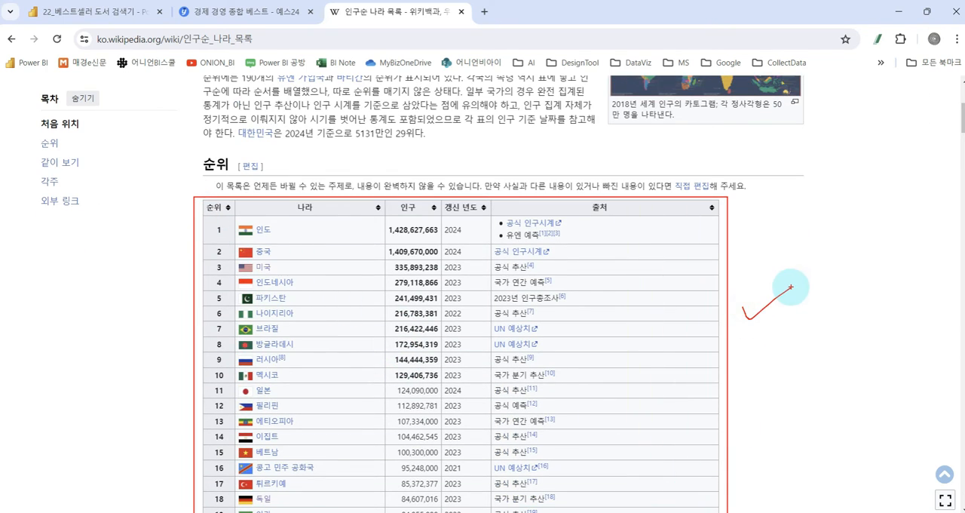
{"action": "key", "text": "Escape"}
{"action": "scroll", "coordinate": [762, 330], "scroll_direction": "up", "scroll_amount": 4}
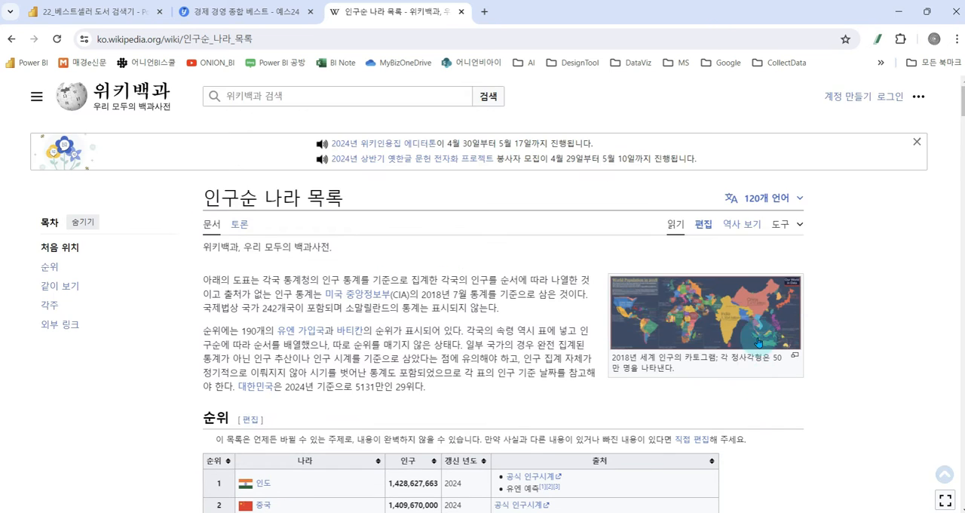
{"action": "scroll", "coordinate": [746, 389], "scroll_direction": "down", "scroll_amount": 2}
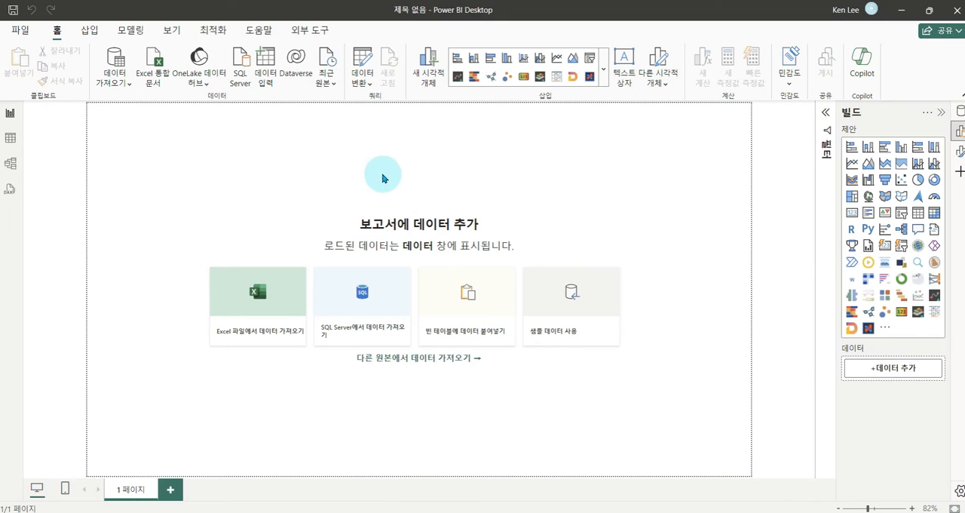
- Switch to Power BI Desktop and start a data import from a web source
{"action": "left_click", "coordinate": [122, 82]}
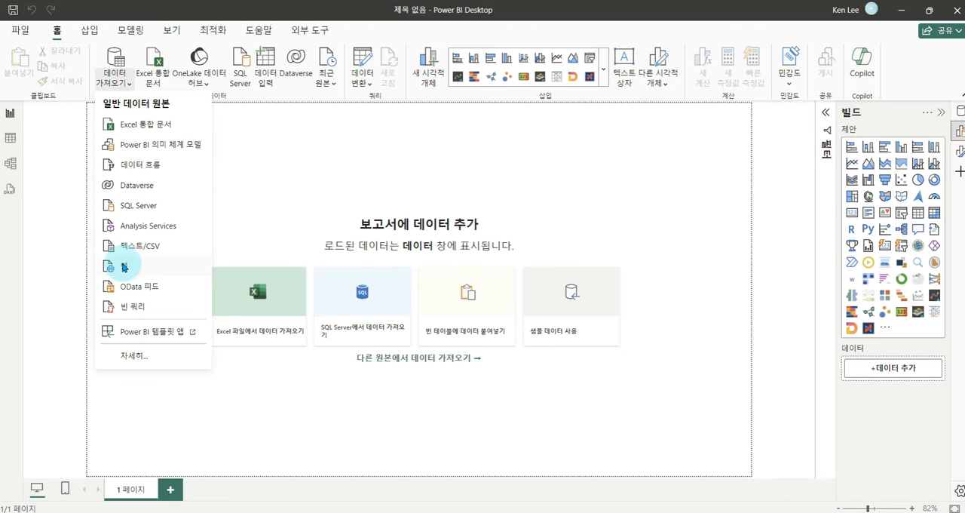
{"action": "left_click", "coordinate": [123, 265]}
{"action": "mouse_move", "coordinate": [72, 248]}
{"action": "left_mouse_down"}
{"action": "mouse_move", "coordinate": [256, 287]}
{"action": "mouse_move", "coordinate": [258, 251]}
{"action": "left_mouse_up"}
{"action": "left_click", "coordinate": [171, 266]}
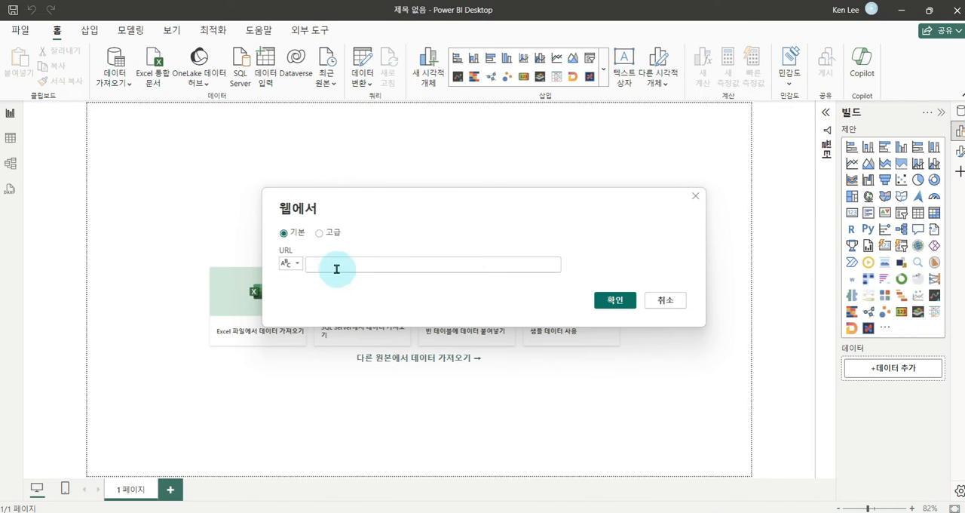
{"action": "mouse_move", "coordinate": [275, 240]}
{"action": "left_mouse_down"}
{"action": "mouse_move", "coordinate": [556, 264]}
{"action": "mouse_move", "coordinate": [571, 276]}
{"action": "left_mouse_up"}
{"action": "left_click_drag", "start_coordinate": [589, 226], "coordinate": [619, 227]}
{"action": "key", "text": "Escape"}
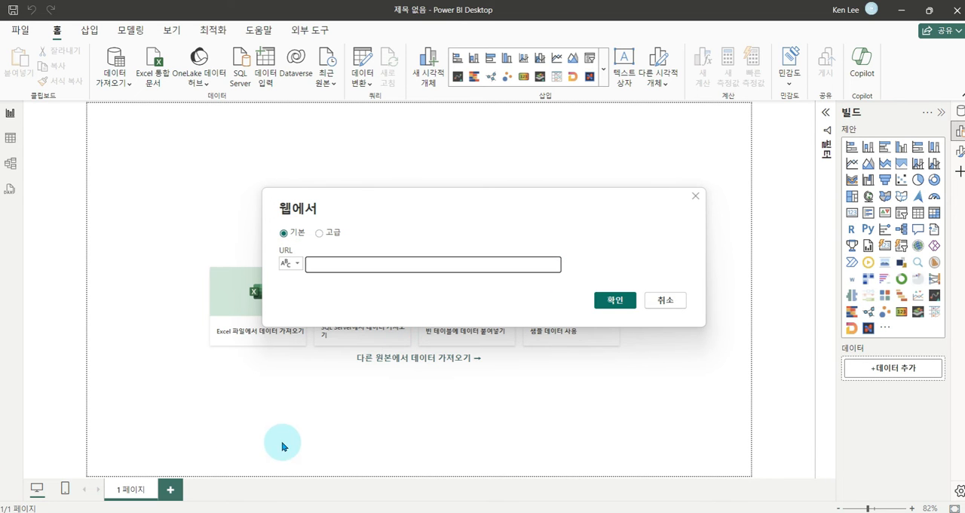
- Use the address of the Wikipedia page 인구순 나라 목록 as the source URL and connect with anonymous access
{"action": "key", "text": "alt+Tab"}
{"action": "left_click", "coordinate": [361, 39]}
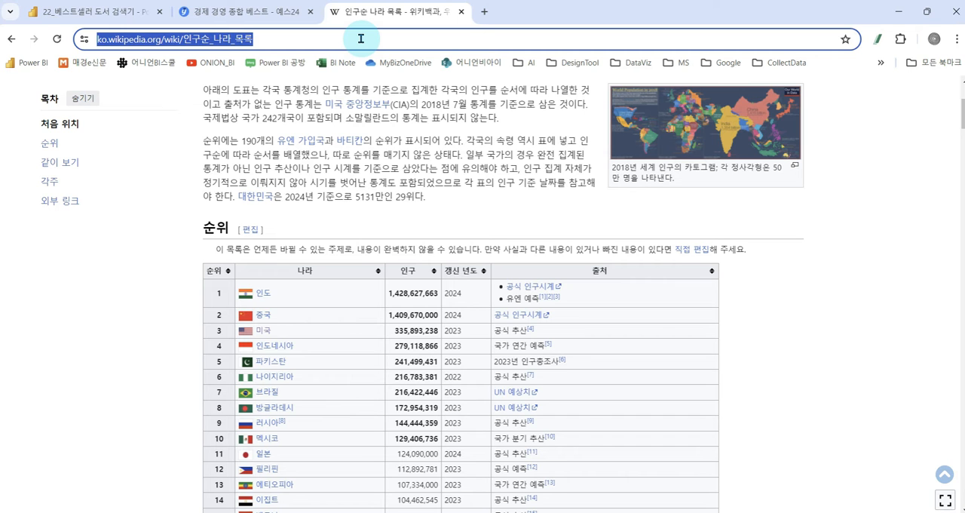
{"action": "key", "text": "alt+Tab"}
{"action": "left_click", "coordinate": [376, 265]}
{"action": "type", "text": "https://ko.wikipedia.org/wiki/%EC%9D%B8%EA%B5%AC%EC%88%9C_%EB%82%98%EB%9D%BC_%EB%AA%A9%EB%A1%9D"}
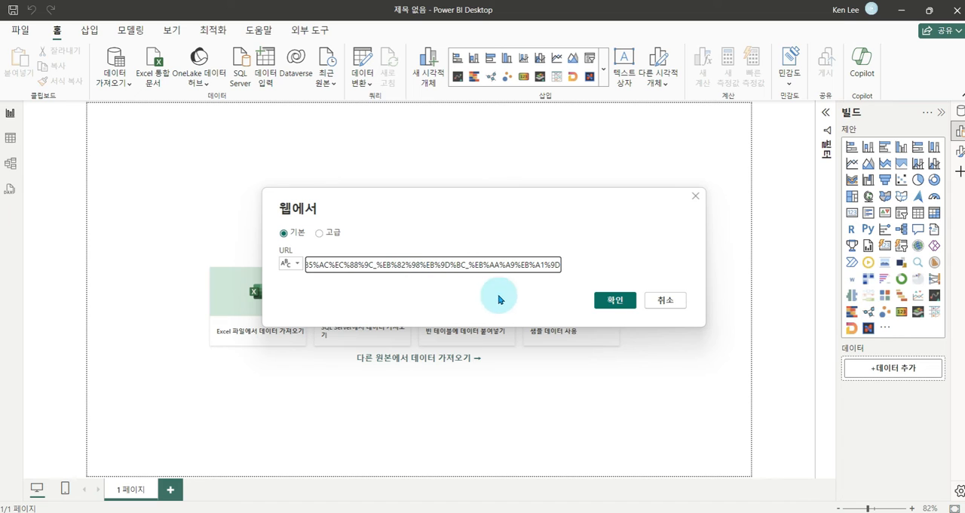
{"action": "left_click", "coordinate": [603, 307]}
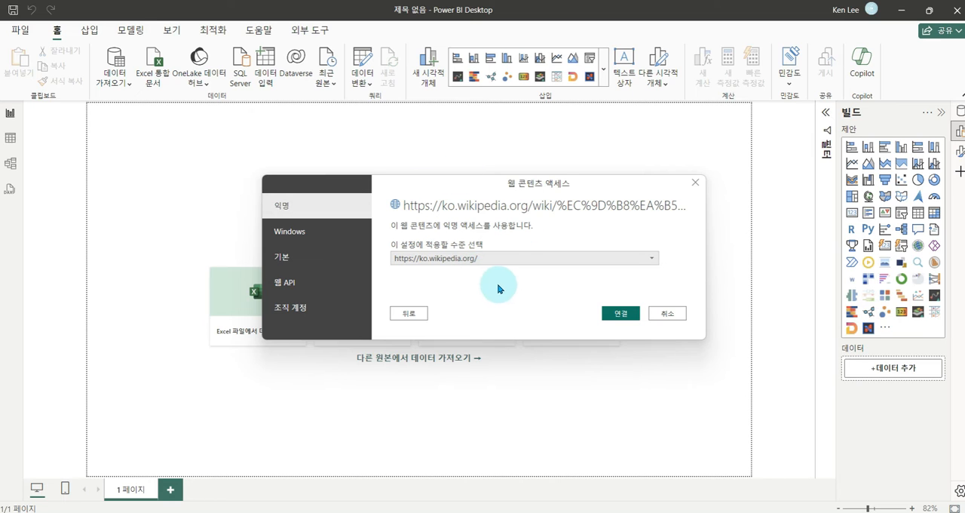
{"action": "left_click", "coordinate": [622, 315]}
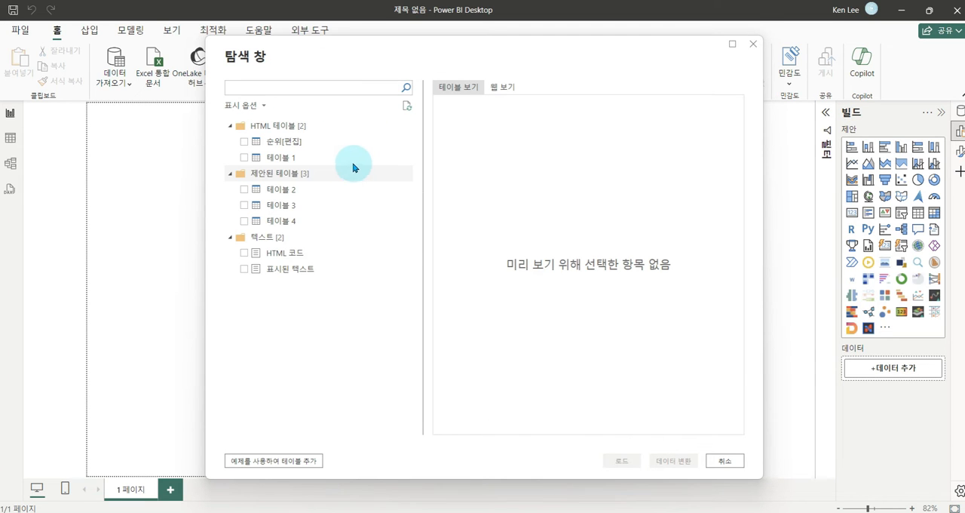
- Preview the detected tables one by one, from 순위[편집] through 테이블 4
{"action": "left_click", "coordinate": [311, 145]}
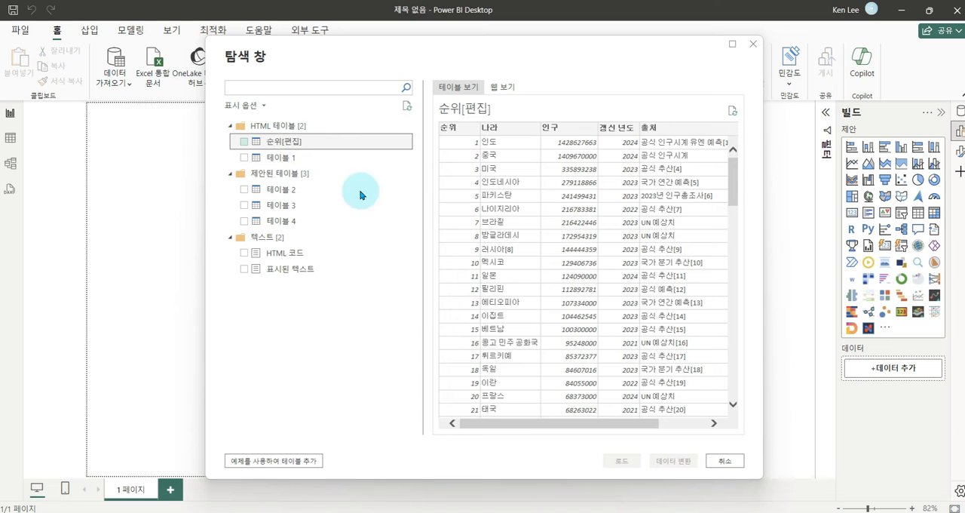
{"action": "mouse_move", "coordinate": [525, 426]}
{"action": "left_mouse_down"}
{"action": "mouse_move", "coordinate": [592, 430]}
{"action": "mouse_move", "coordinate": [520, 426]}
{"action": "left_mouse_up"}
{"action": "left_click", "coordinate": [280, 157]}
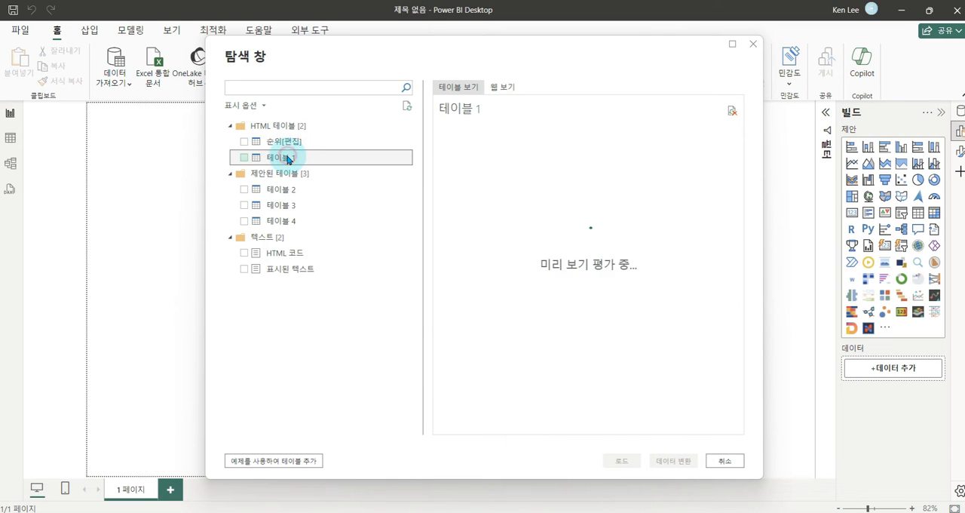
{"action": "left_click", "coordinate": [287, 194]}
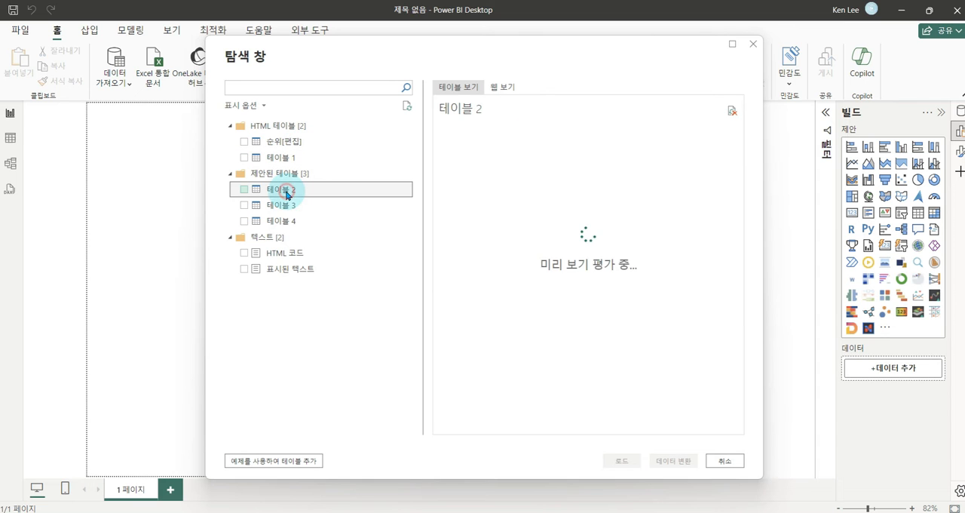
{"action": "left_click", "coordinate": [293, 206]}
{"action": "left_click", "coordinate": [309, 220]}
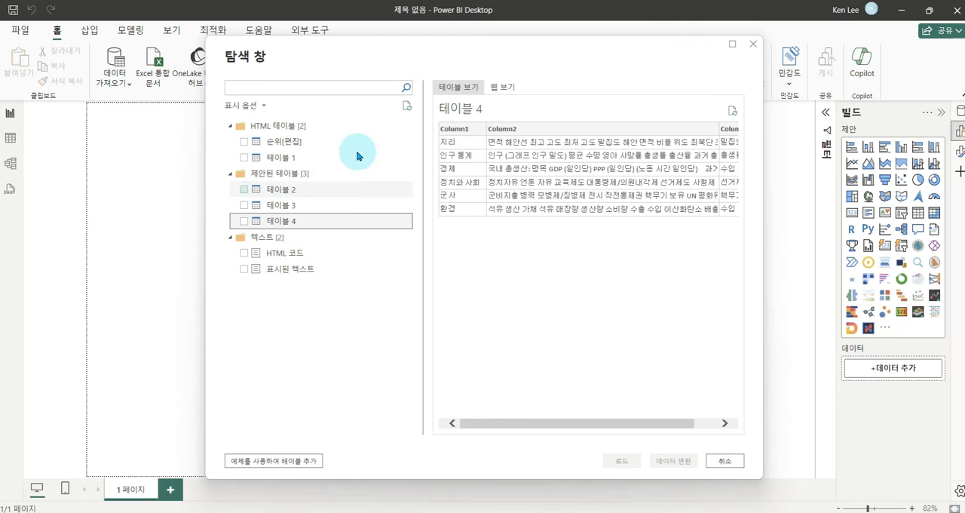
- Choose the 순위[편집] table for import, open it in Power Query for transformation, and look through its rows
{"action": "left_click", "coordinate": [281, 143]}
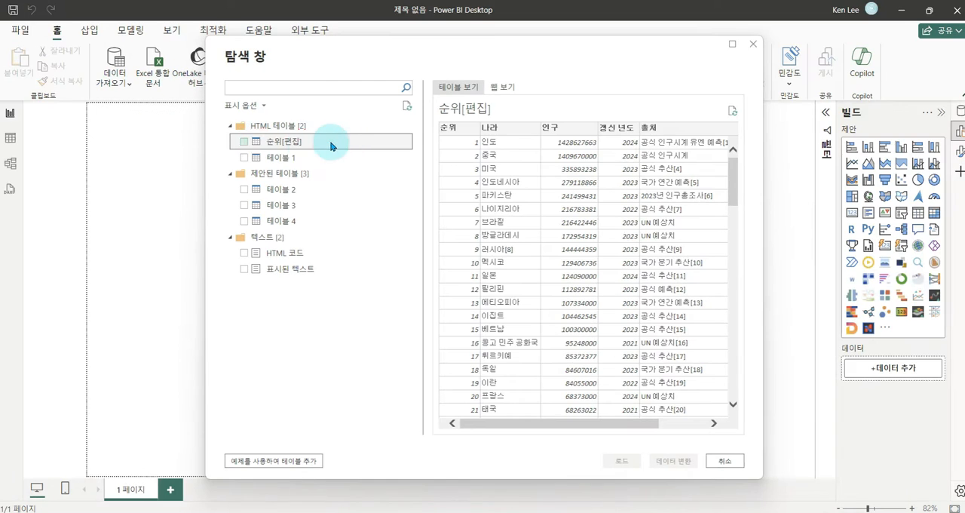
{"action": "left_click", "coordinate": [243, 142]}
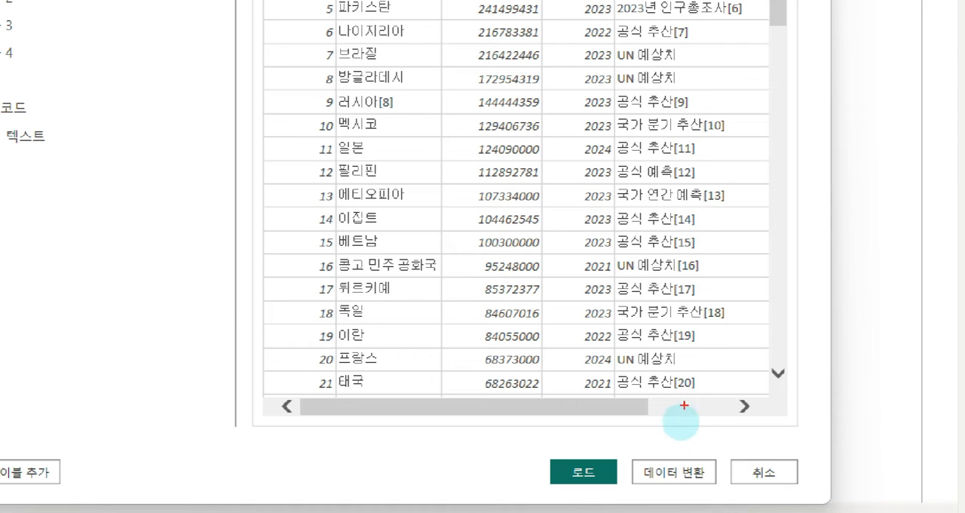
{"action": "mouse_move", "coordinate": [639, 304]}
{"action": "left_mouse_down"}
{"action": "mouse_move", "coordinate": [685, 428]}
{"action": "mouse_move", "coordinate": [709, 403]}
{"action": "left_mouse_up"}
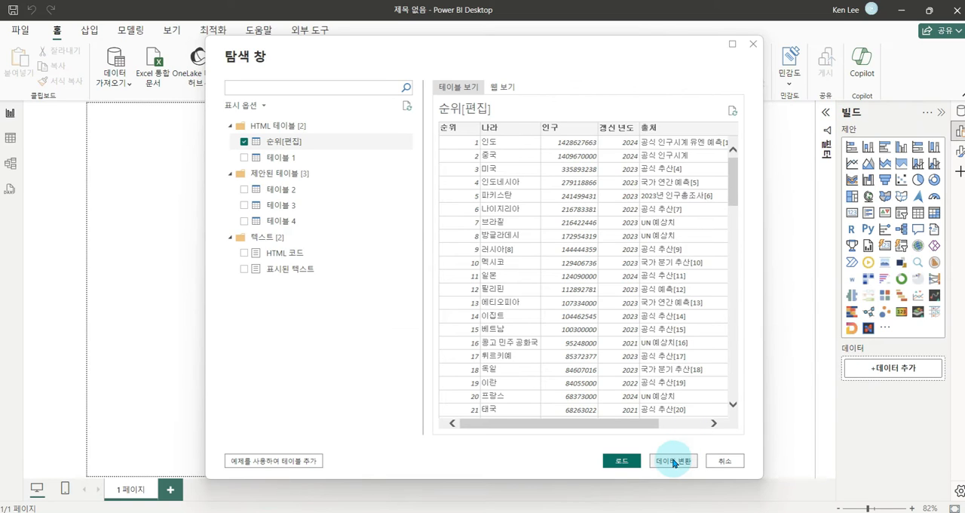
{"action": "left_click", "coordinate": [675, 461]}
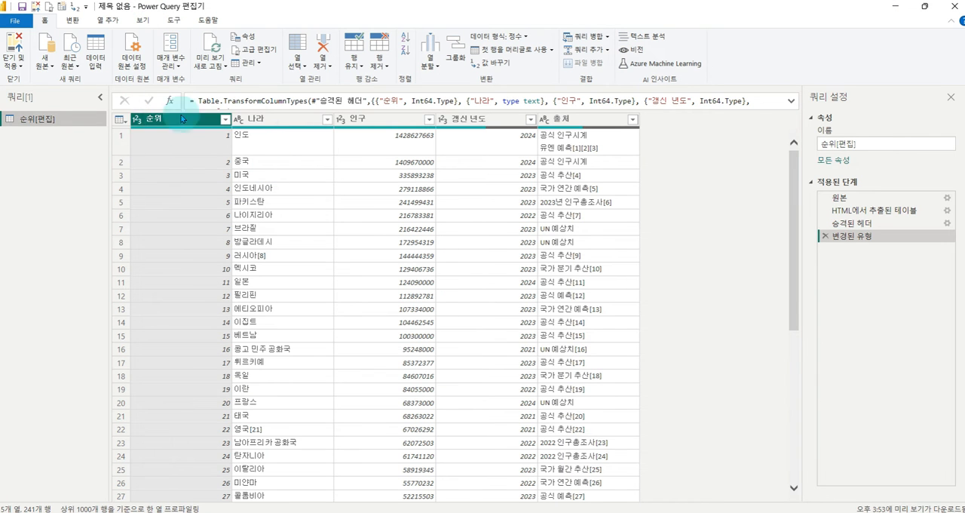
{"action": "scroll", "coordinate": [334, 295], "scroll_direction": "down", "scroll_amount": 10}
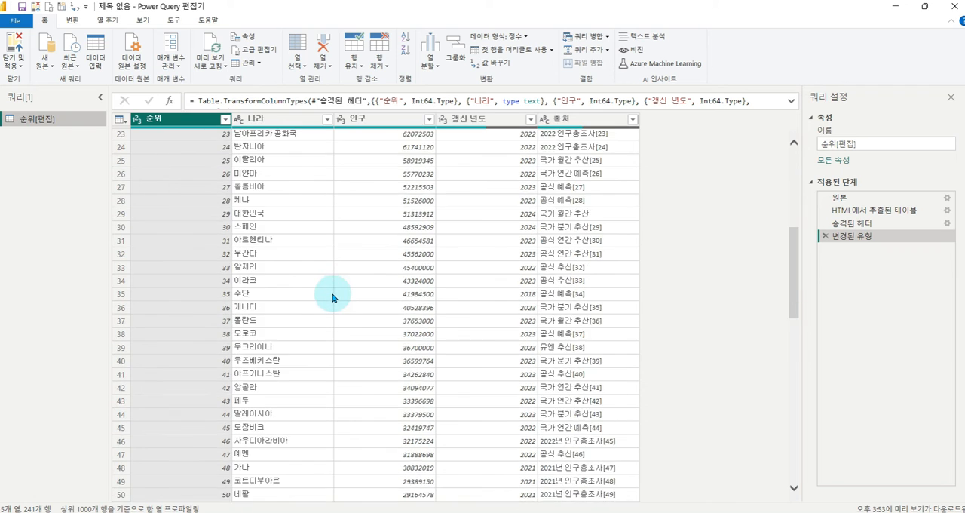
{"action": "scroll", "coordinate": [338, 299], "scroll_direction": "up", "scroll_amount": 10}
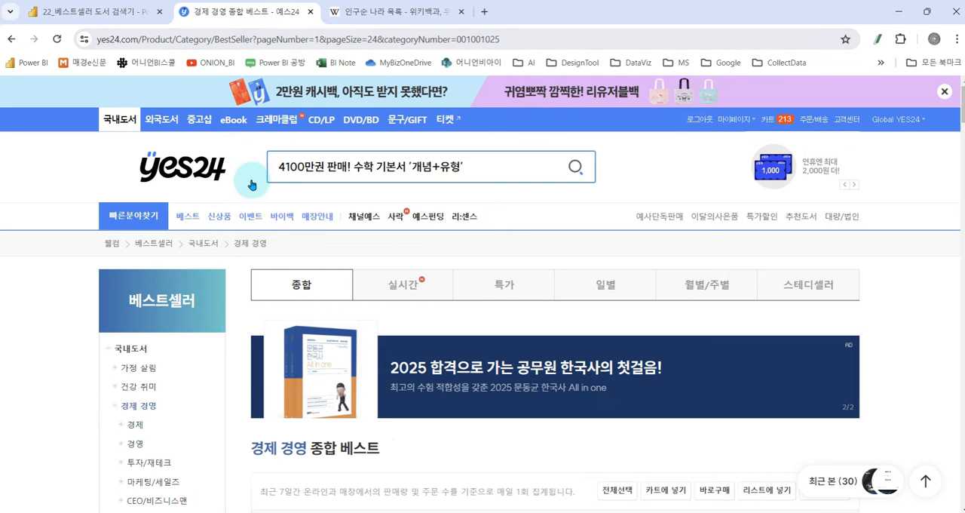
- Switch to the YES24 page in the browser and examine the 경제 경영 bestseller category path and ranked book list
{"action": "key", "text": "ctrl+1"}
{"action": "left_click", "coordinate": [160, 415]}
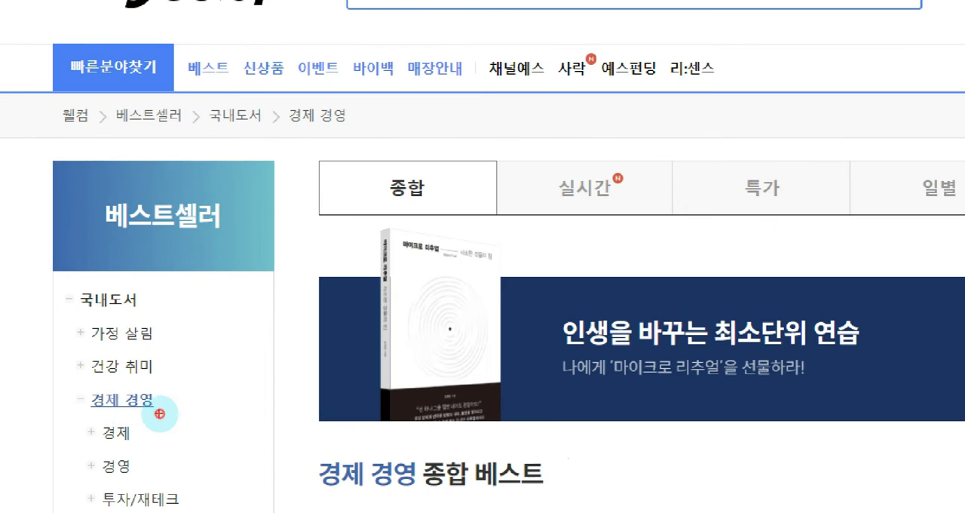
{"action": "left_click_drag", "start_coordinate": [71, 389], "coordinate": [204, 404]}
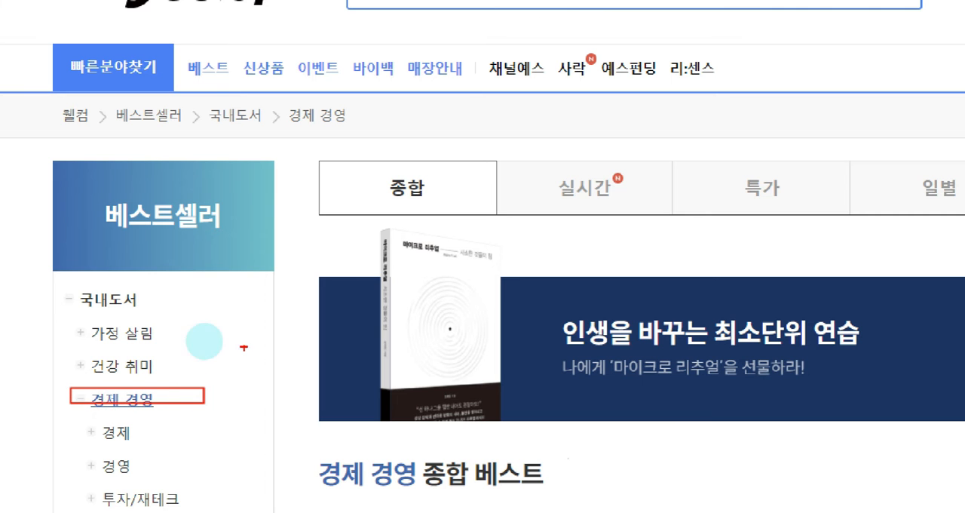
{"action": "left_click_drag", "start_coordinate": [47, 96], "coordinate": [411, 143]}
{"action": "key", "text": "Escape"}
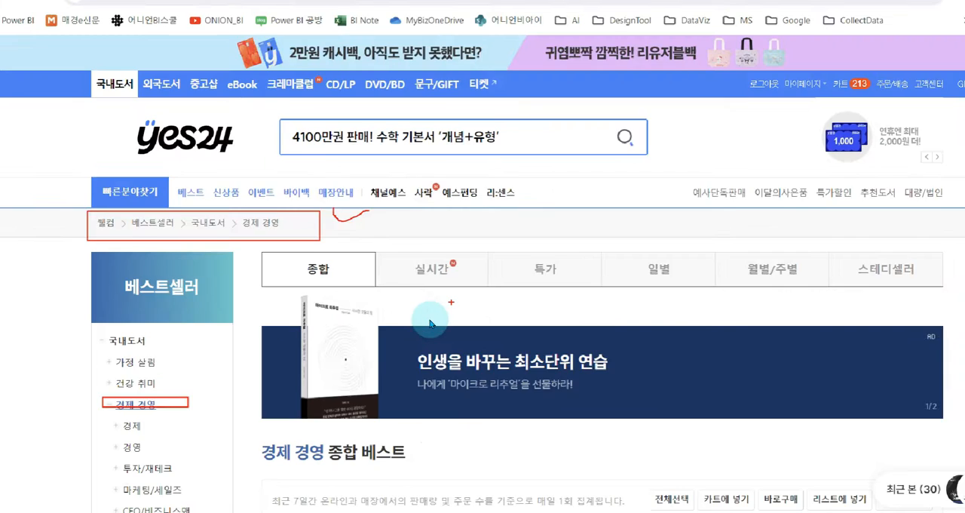
{"action": "scroll", "coordinate": [534, 83], "scroll_direction": "down", "scroll_amount": 5}
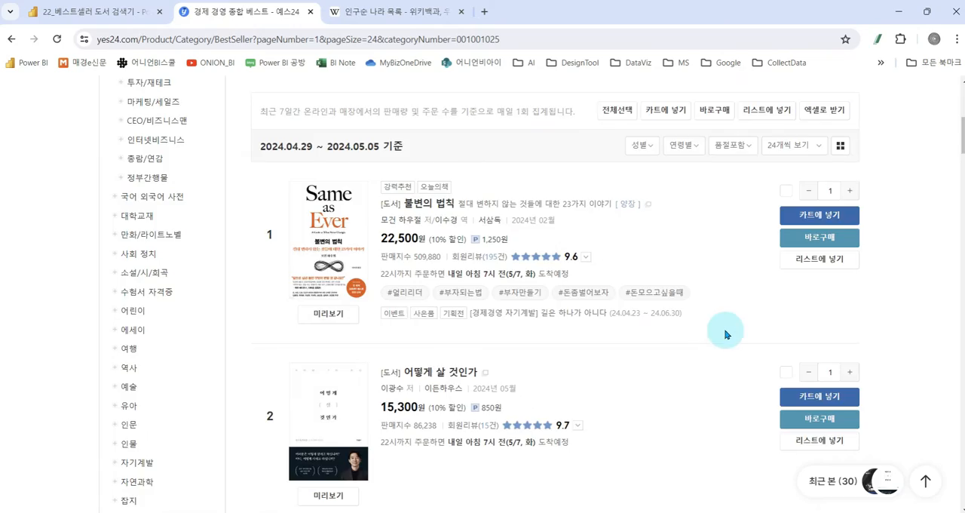
{"action": "scroll", "coordinate": [729, 329], "scroll_direction": "down", "scroll_amount": 10}
{"action": "scroll", "coordinate": [874, 274], "scroll_direction": "down", "scroll_amount": 10}
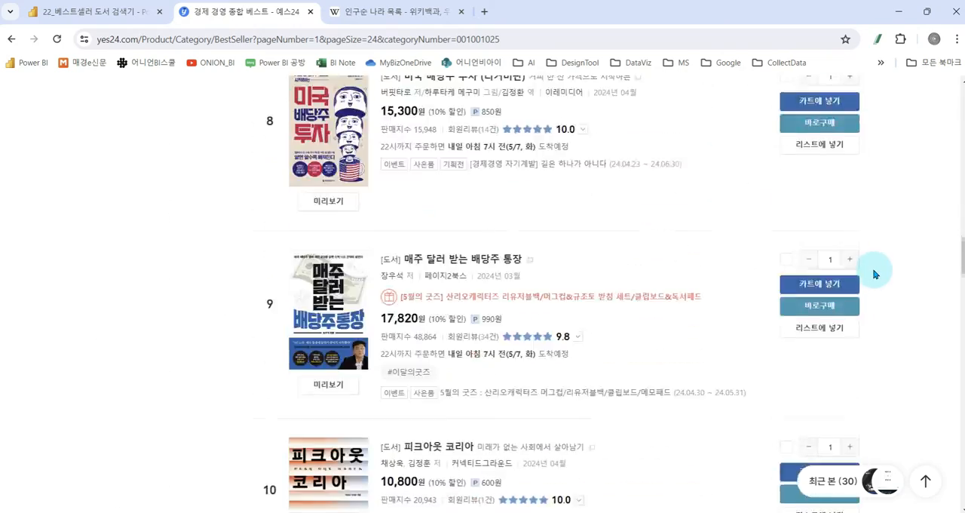
{"action": "scroll", "coordinate": [875, 274], "scroll_direction": "up", "scroll_amount": 20}
{"action": "scroll", "coordinate": [878, 260], "scroll_direction": "up", "scroll_amount": 15}
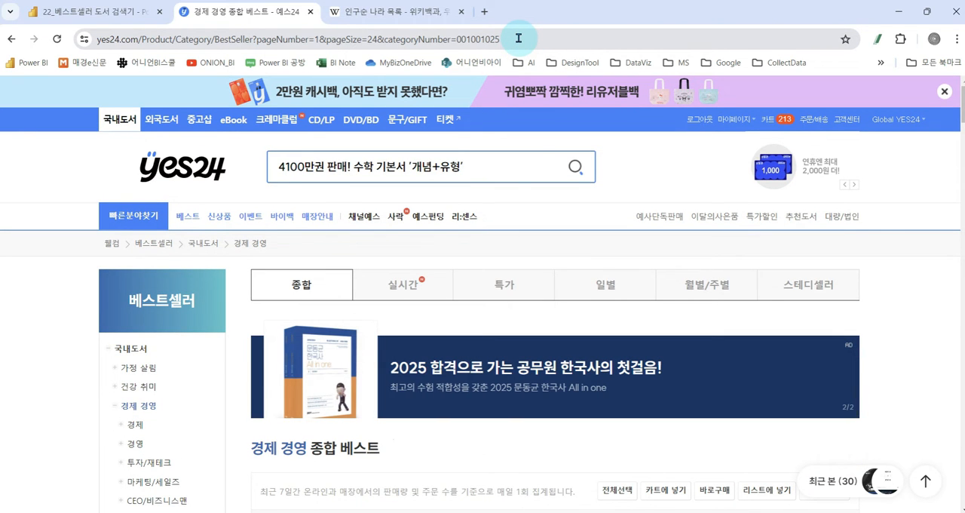
- Copy the address of the YES24 경제 경영 bestseller page and paste it into a blank Notepad document
{"action": "left_click", "coordinate": [519, 38]}
{"action": "key", "text": "ctrl+a"}
{"action": "key", "text": "ctrl+c"}
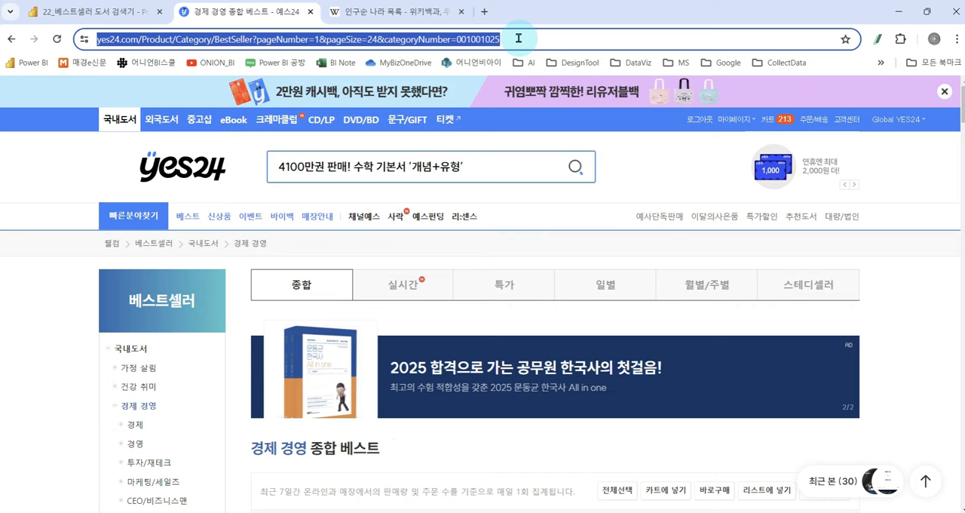
{"action": "scroll", "coordinate": [550, 383], "scroll_direction": "down", "scroll_amount": 2}
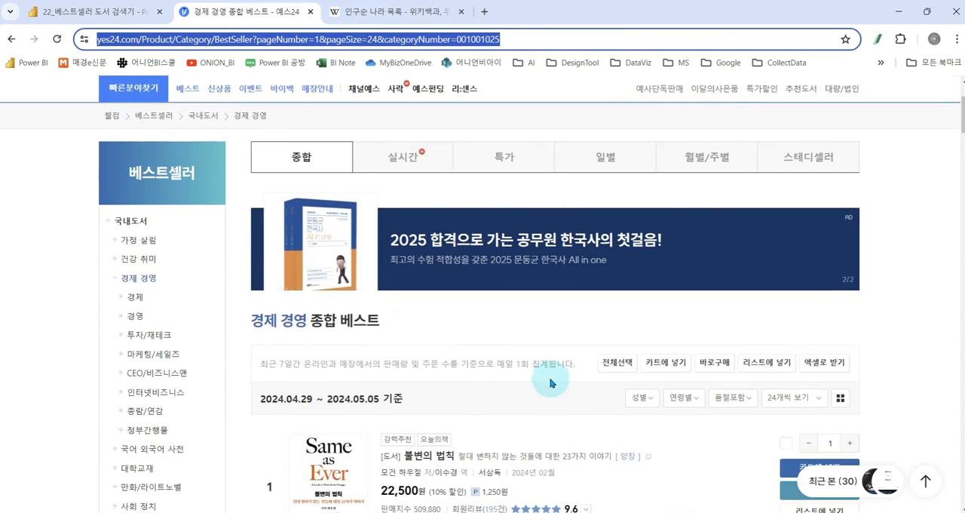
{"action": "scroll", "coordinate": [550, 383], "scroll_direction": "down", "scroll_amount": 2}
{"action": "left_click", "coordinate": [548, 512]}
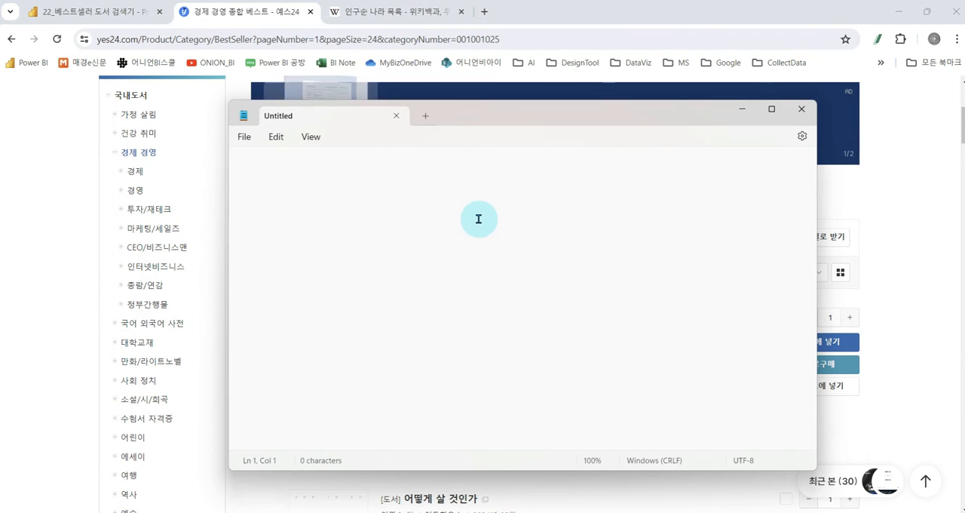
{"action": "key", "text": "ctrl+v"}
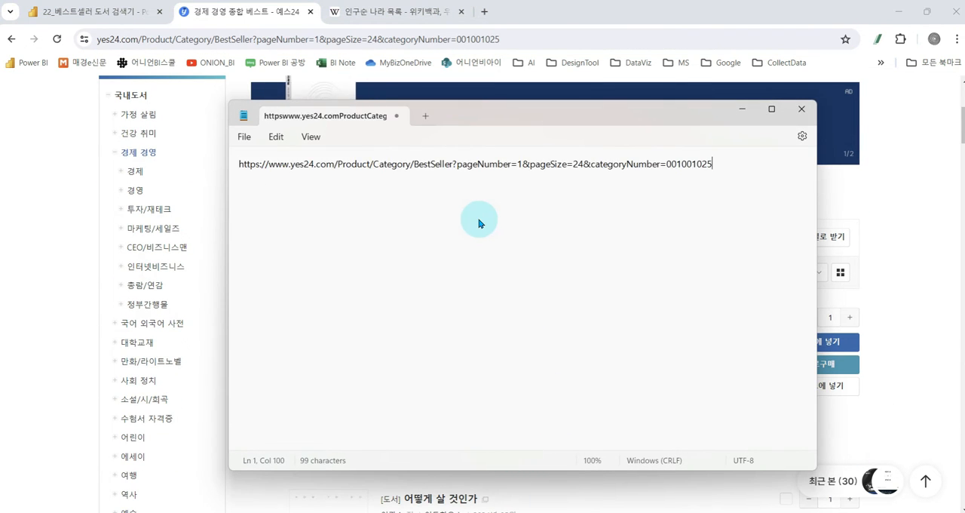
{"action": "left_click", "coordinate": [897, 221]}
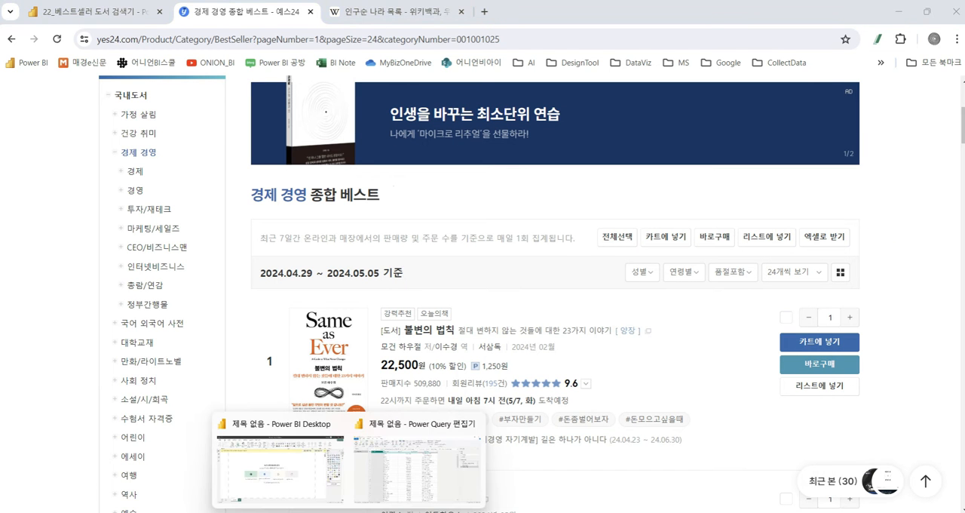
- Switch to the Power Query editor and connect to a new web source using the copied YES24 bestseller address
{"action": "left_click", "coordinate": [308, 474]}
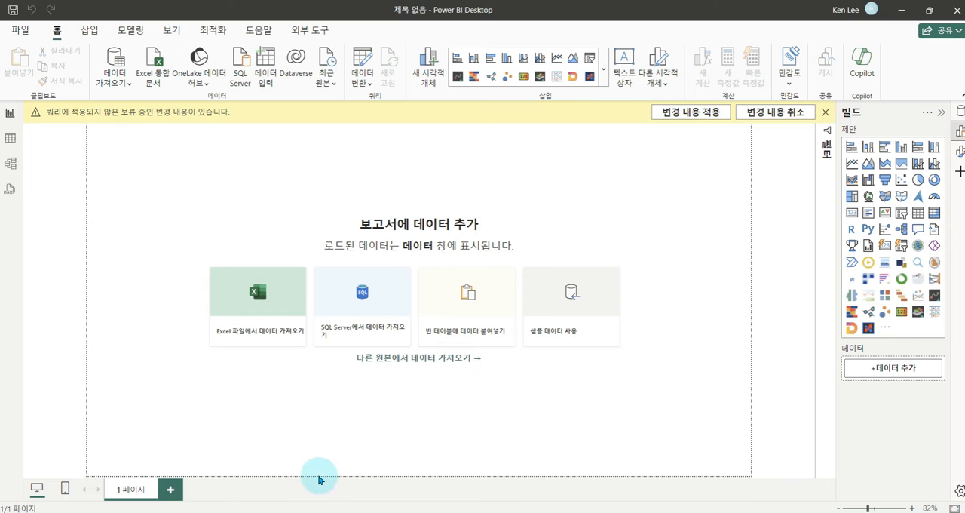
{"action": "mouse_move", "coordinate": [350, 511]}
{"action": "left_click", "coordinate": [380, 457]}
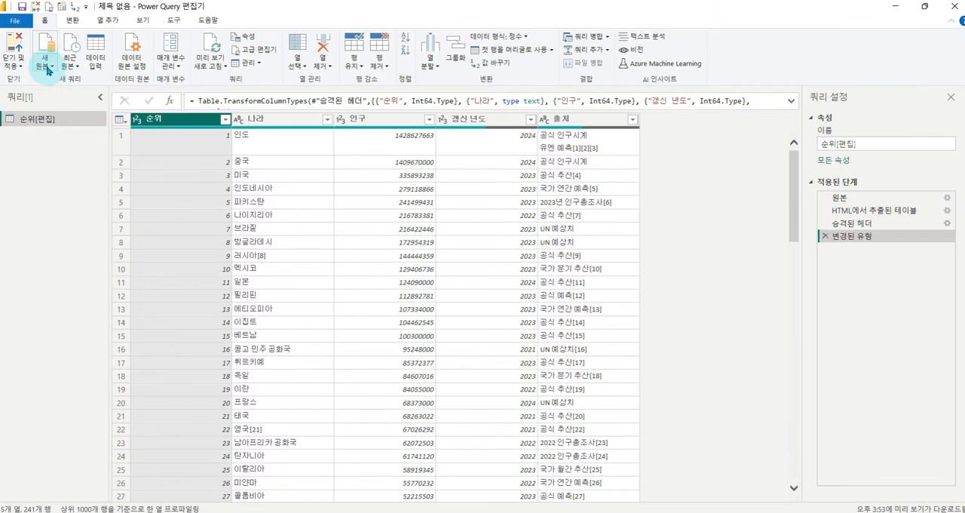
{"action": "left_click", "coordinate": [85, 66]}
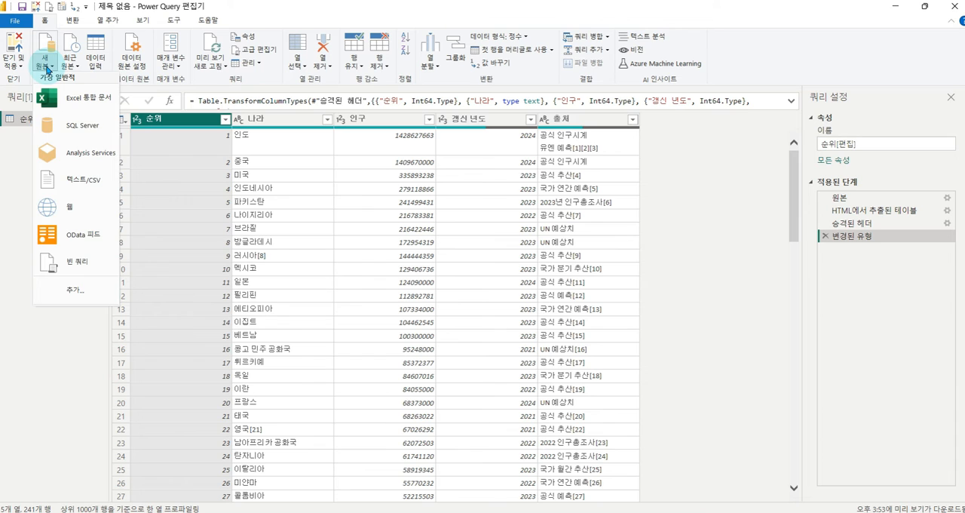
{"action": "left_click", "coordinate": [74, 207]}
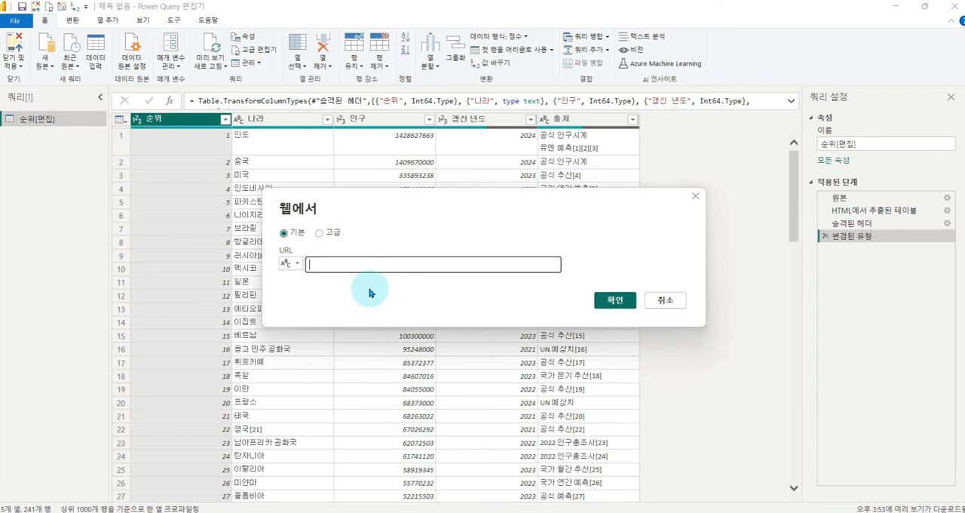
{"action": "key", "text": "ctrl+v"}
{"action": "left_click", "coordinate": [612, 302]}
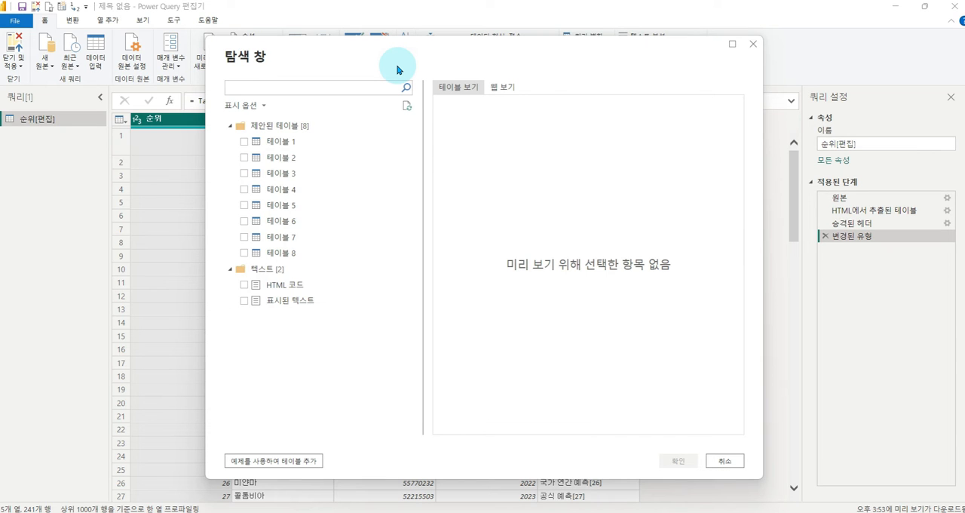
- Preview the suggested tables from 테이블 1 through 테이블 8 and return to the preview of 테이블 1
{"action": "left_click", "coordinate": [291, 145]}
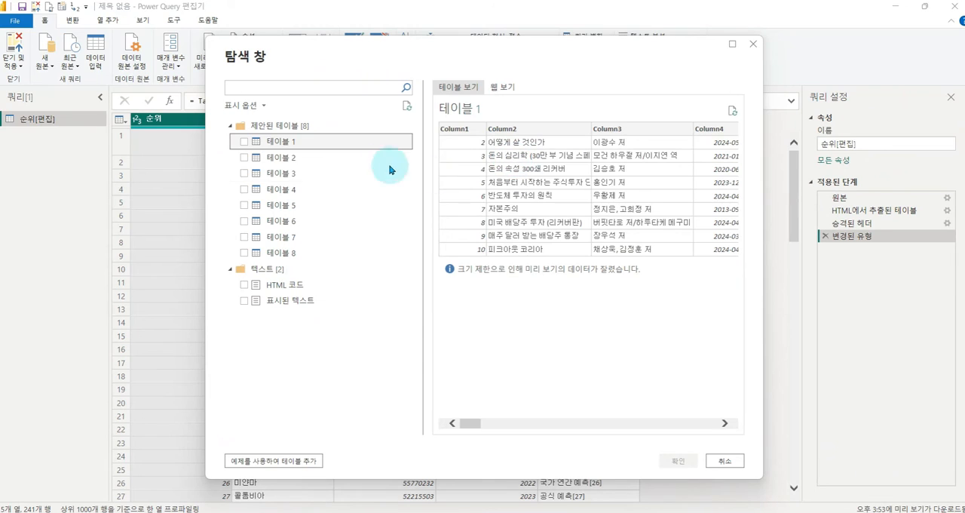
{"action": "left_click", "coordinate": [29, 162]}
{"action": "left_click", "coordinate": [291, 173]}
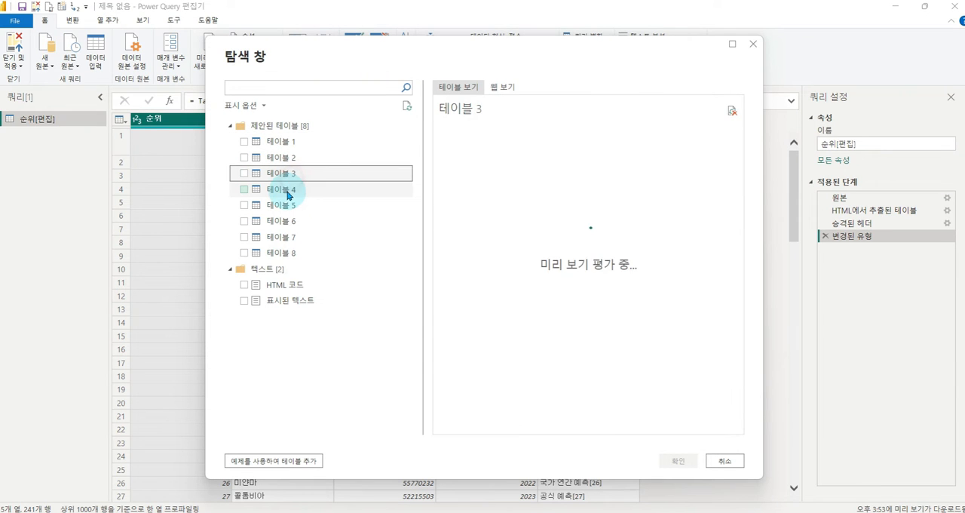
{"action": "left_click", "coordinate": [291, 189]}
{"action": "left_click", "coordinate": [293, 206]}
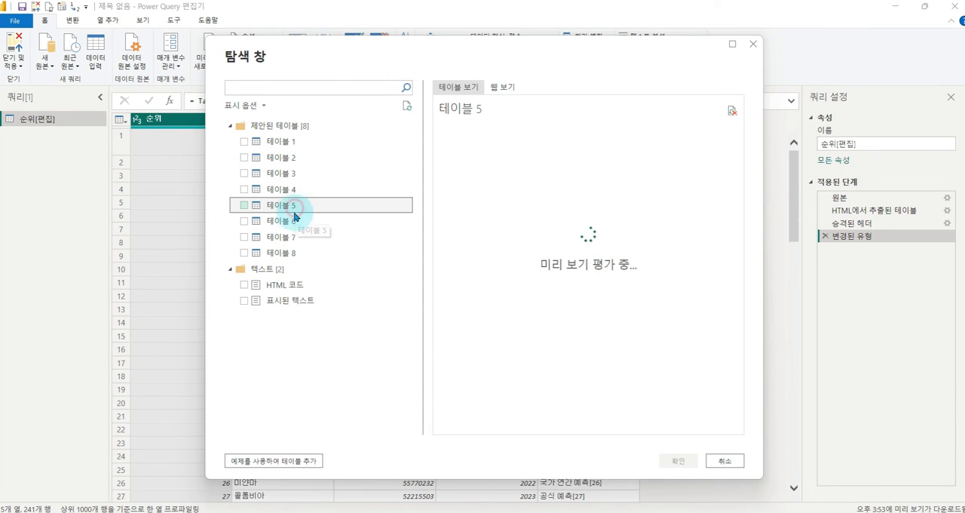
{"action": "left_click", "coordinate": [294, 223]}
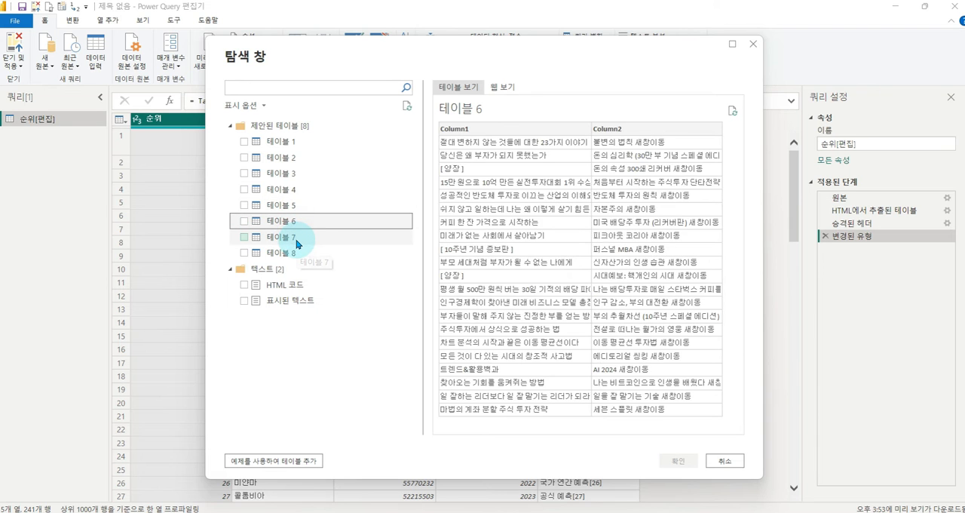
{"action": "left_click", "coordinate": [296, 238]}
{"action": "left_click", "coordinate": [298, 255]}
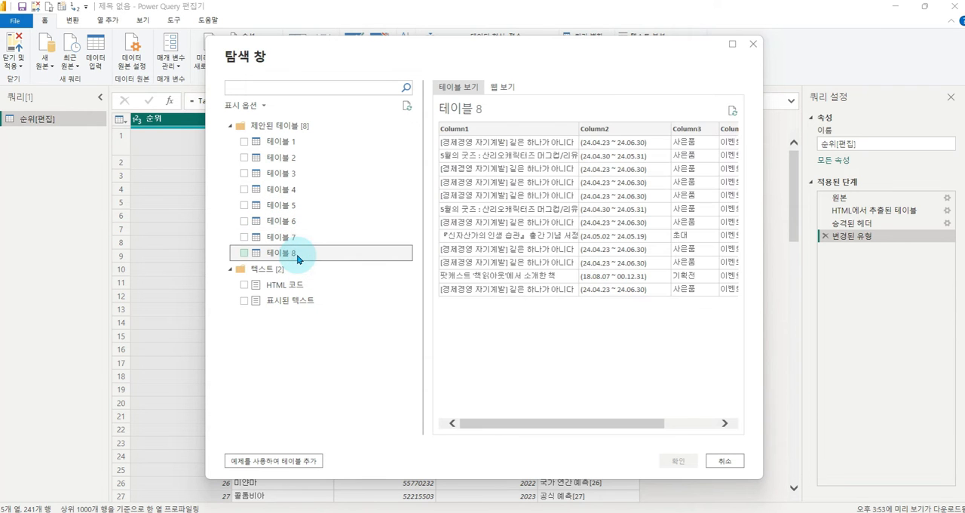
{"action": "left_click", "coordinate": [292, 144]}
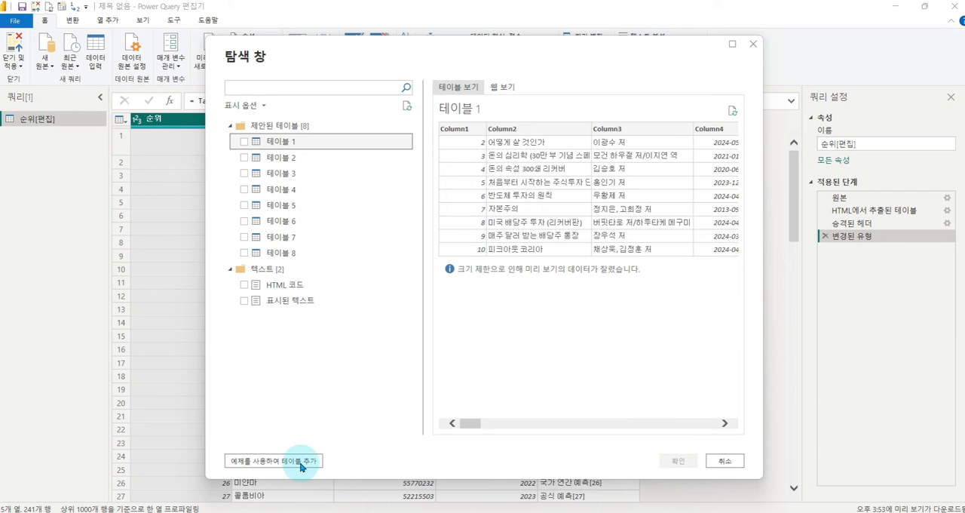
- Start adding a table using examples and locate the first-ranked book in the page preview
{"action": "left_click", "coordinate": [276, 463]}
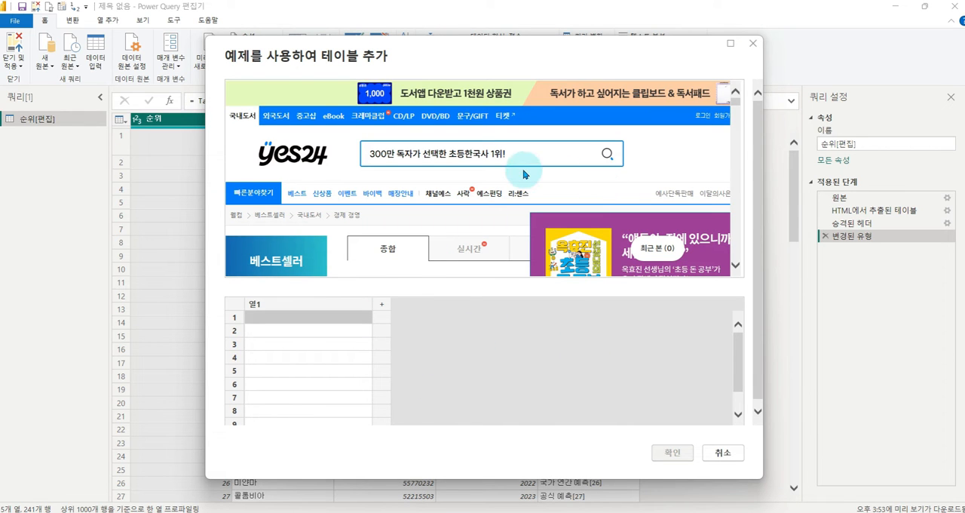
{"action": "scroll", "coordinate": [528, 167], "scroll_direction": "down", "scroll_amount": 5}
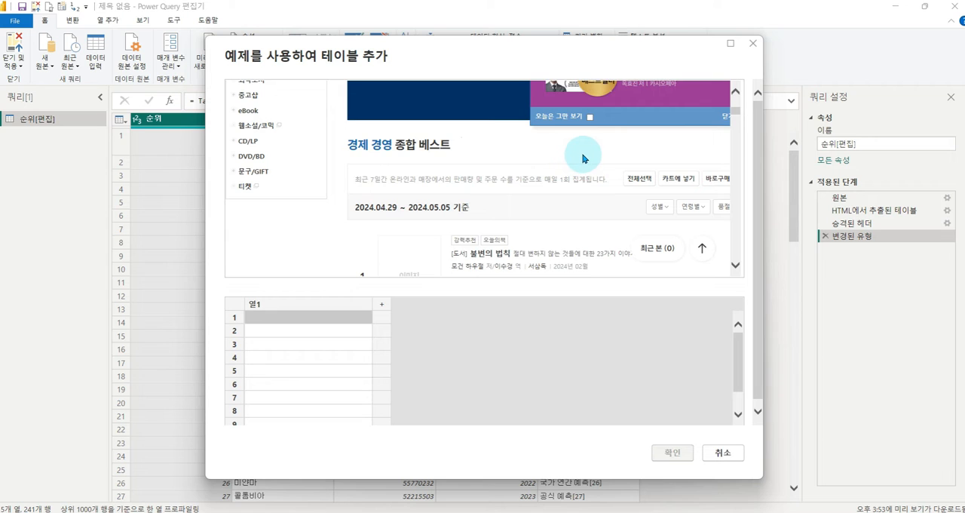
{"action": "scroll", "coordinate": [582, 158], "scroll_direction": "down", "scroll_amount": 2}
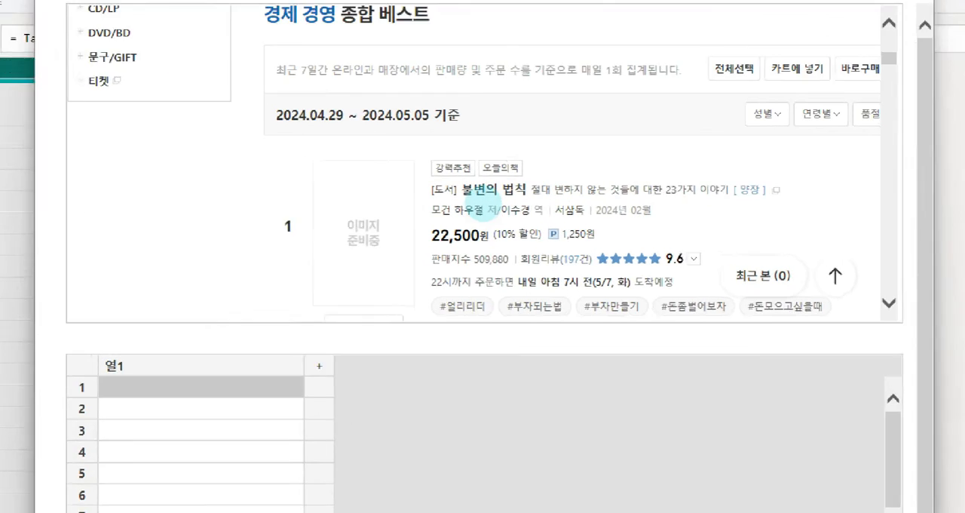
{"action": "mouse_move", "coordinate": [450, 175]}
{"action": "left_mouse_down"}
{"action": "mouse_move", "coordinate": [521, 199]}
{"action": "mouse_move", "coordinate": [543, 195]}
{"action": "left_mouse_up"}
{"action": "mouse_move", "coordinate": [553, 153]}
{"action": "left_mouse_down"}
{"action": "mouse_move", "coordinate": [560, 163]}
{"action": "mouse_move", "coordinate": [571, 153]}
{"action": "left_mouse_up"}
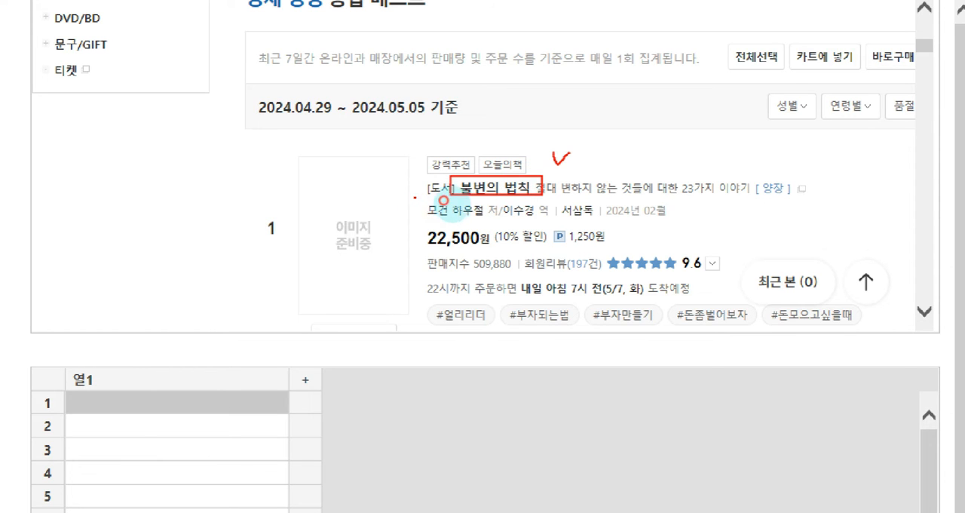
{"action": "left_click_drag", "start_coordinate": [413, 198], "coordinate": [482, 224]}
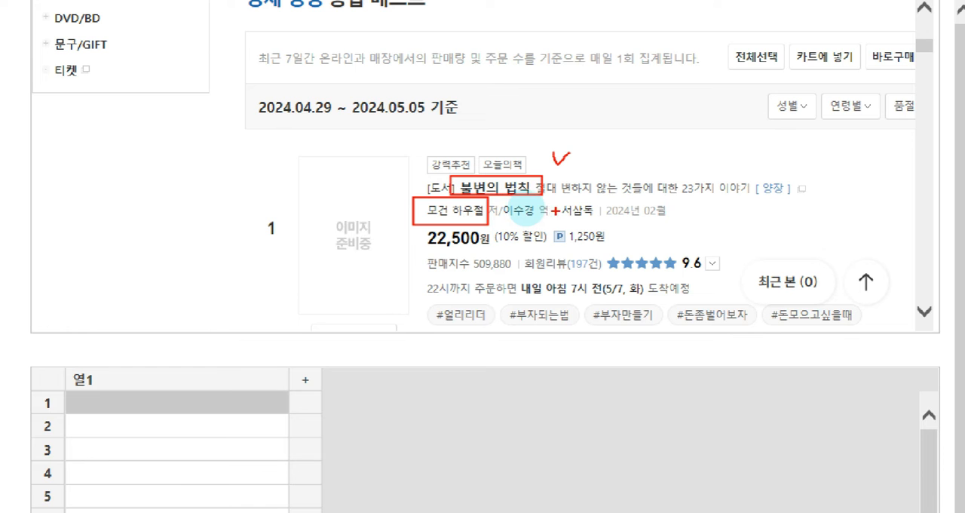
{"action": "left_click_drag", "start_coordinate": [560, 199], "coordinate": [597, 218]}
{"action": "left_click_drag", "start_coordinate": [411, 228], "coordinate": [494, 255]}
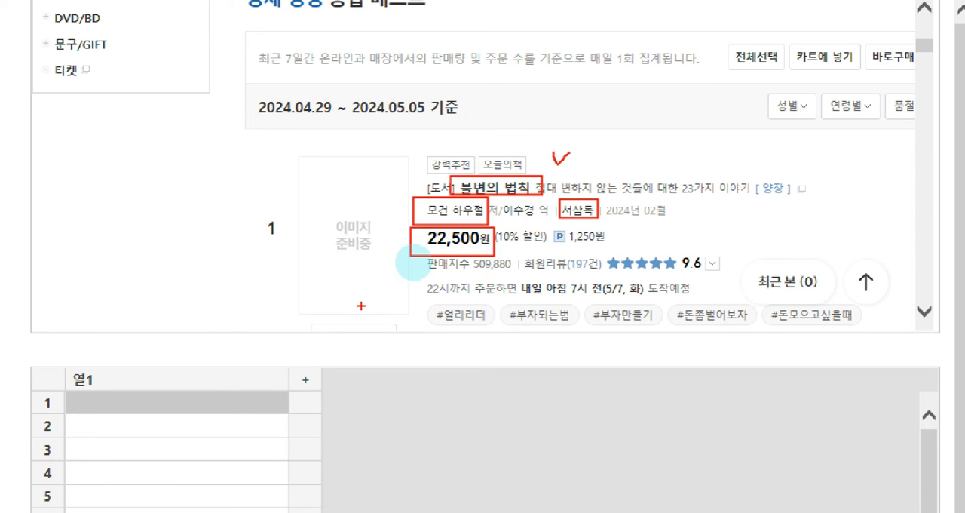
{"action": "key", "text": "Escape"}
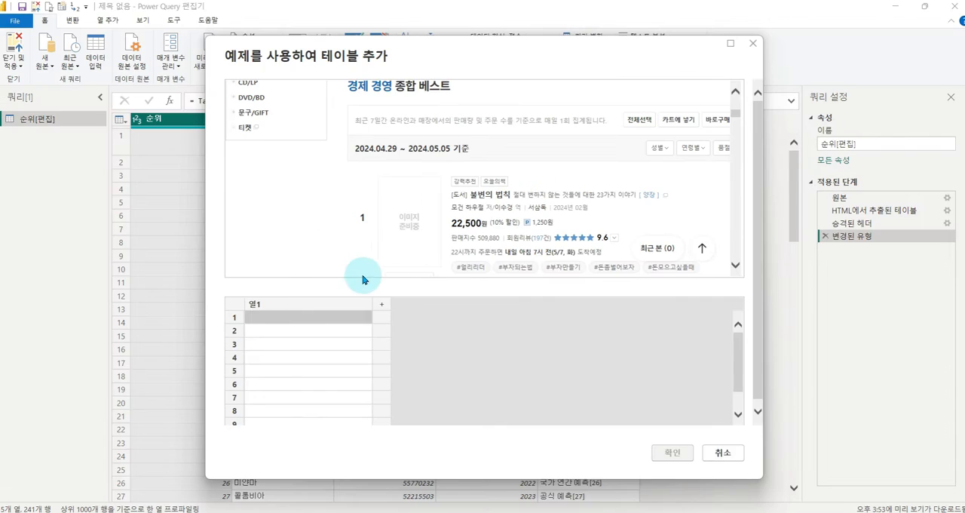
- Enter the first-ranked book title 불변의 법칙 as the first example value in column 열1
{"action": "left_click", "coordinate": [277, 322]}
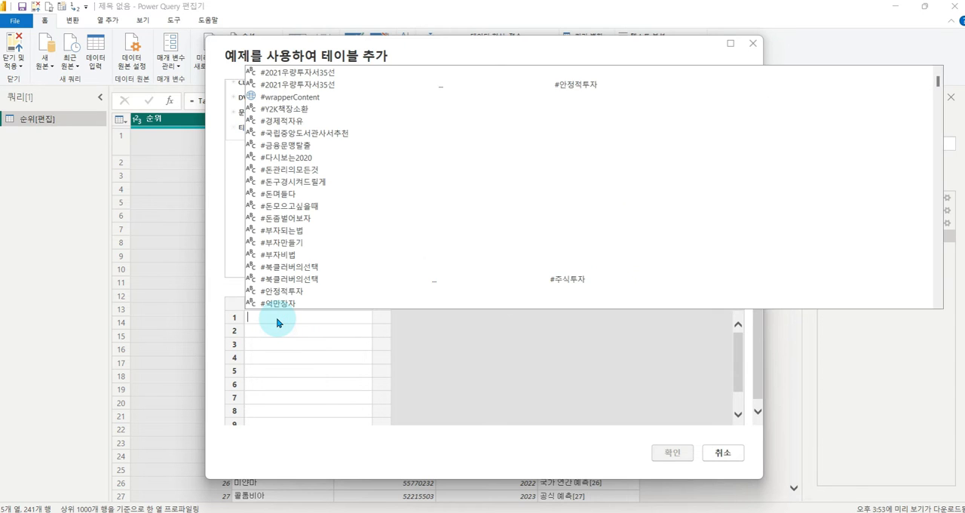
{"action": "key", "text": "Escape"}
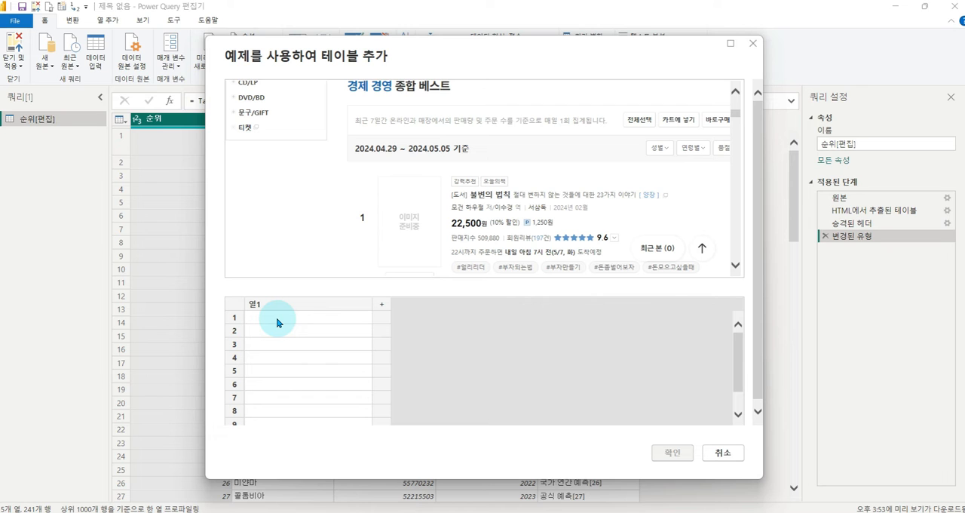
{"action": "type", "text": "ㅇ"}
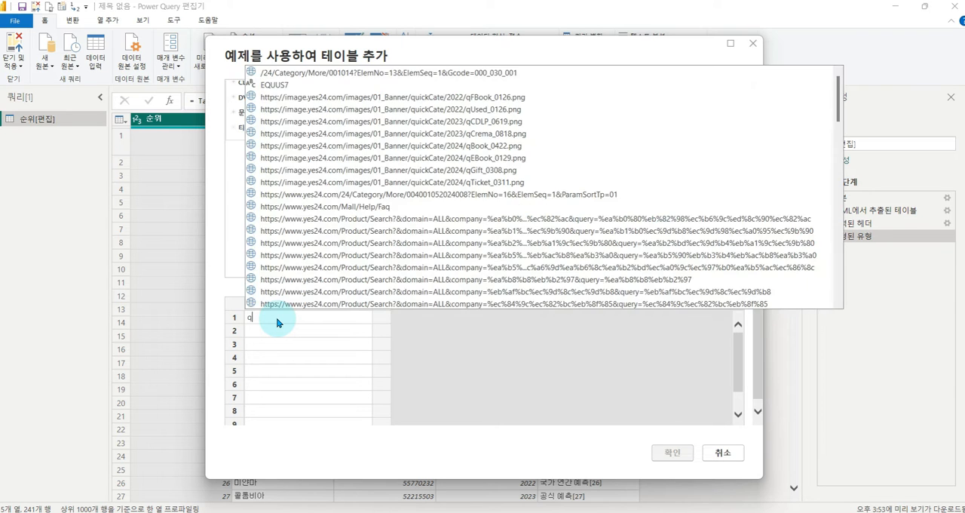
{"action": "type", "text": "불"}
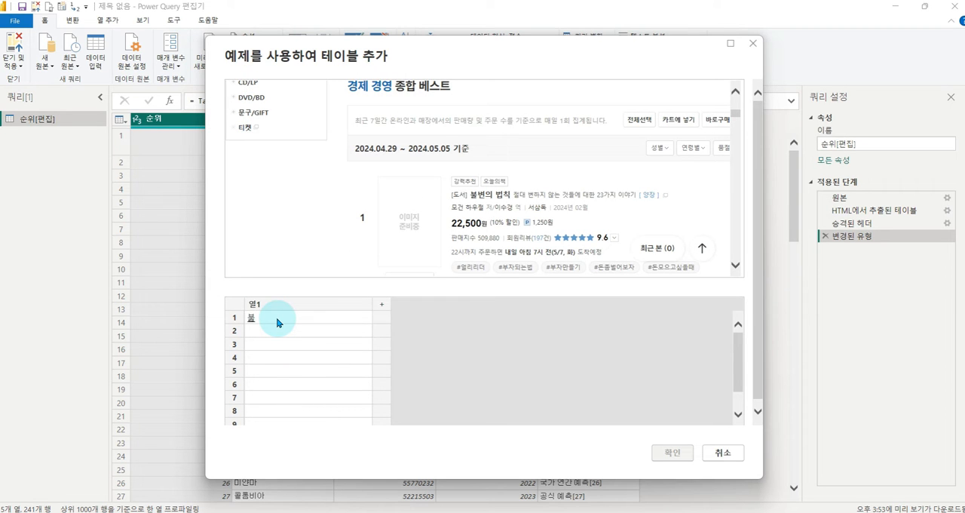
{"action": "type", "text": "베ㄴ의"}
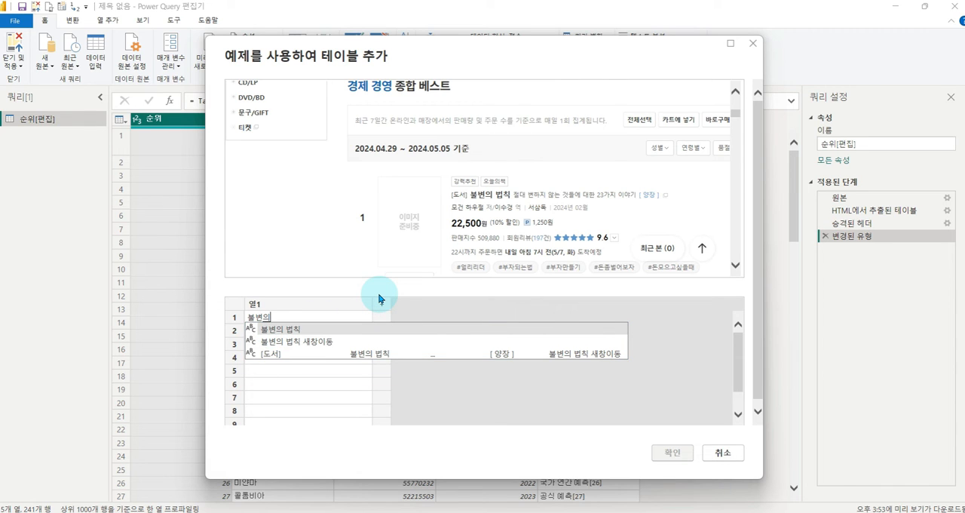
{"action": "key", "text": "Return"}
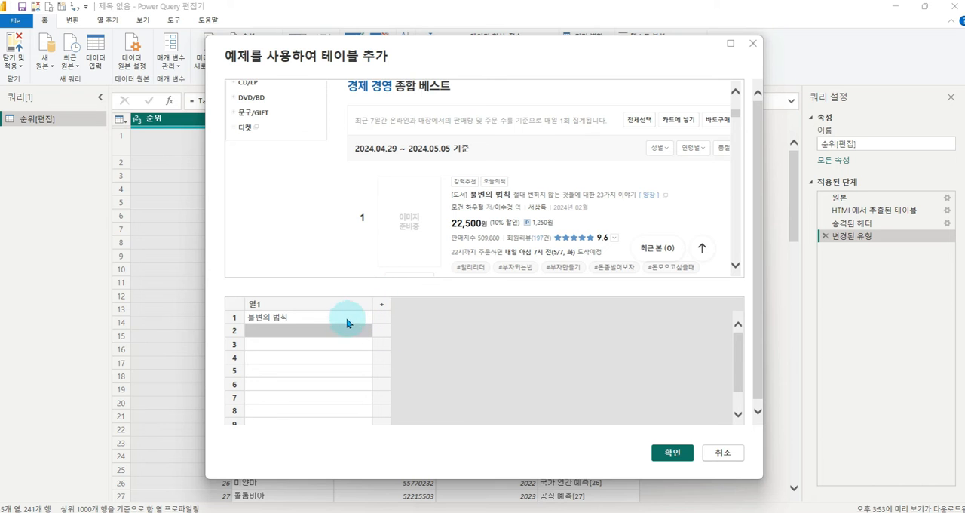
- Enter the second-ranked book title 어떻게 살 것인가 as the example in row 2 of 열1 to fill the remaining titles
{"action": "scroll", "coordinate": [573, 170], "scroll_direction": "down", "scroll_amount": 3}
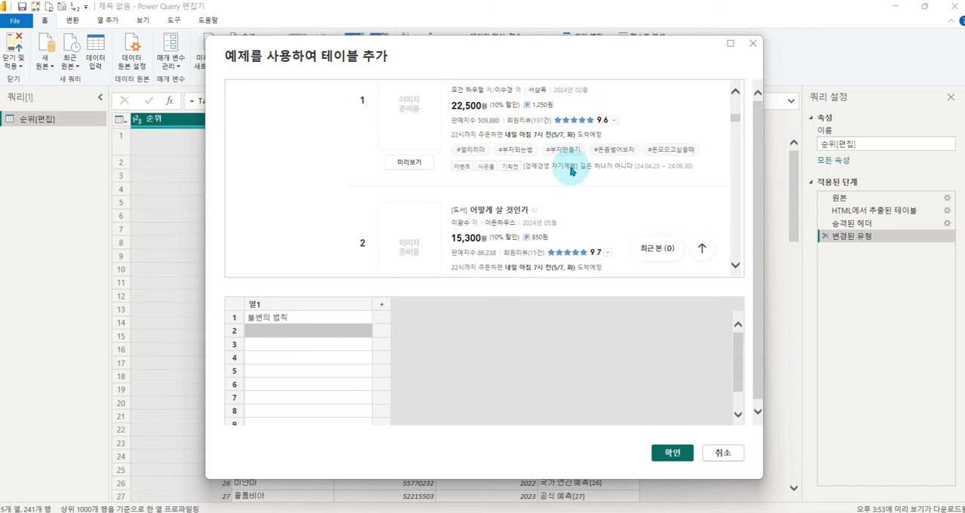
{"action": "scroll", "coordinate": [556, 172], "scroll_direction": "down", "scroll_amount": 1}
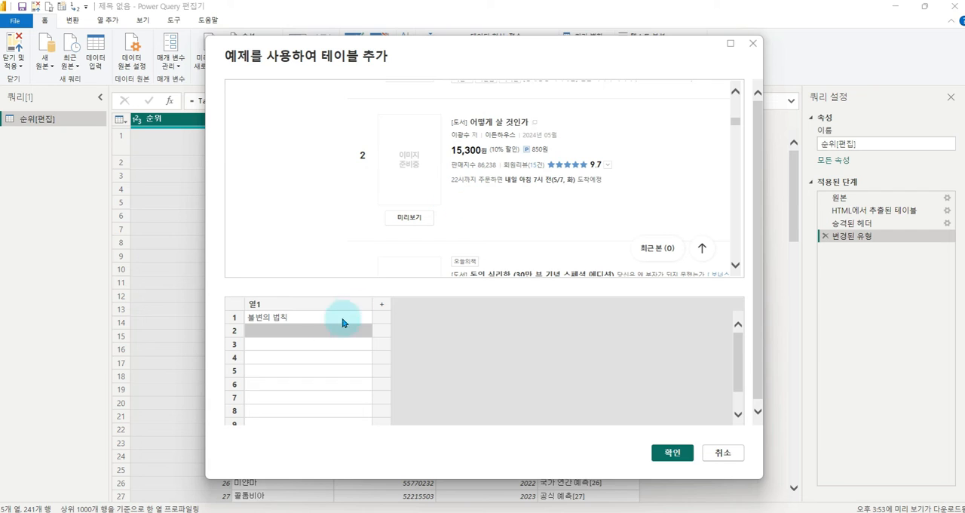
{"action": "double_click", "coordinate": [277, 332]}
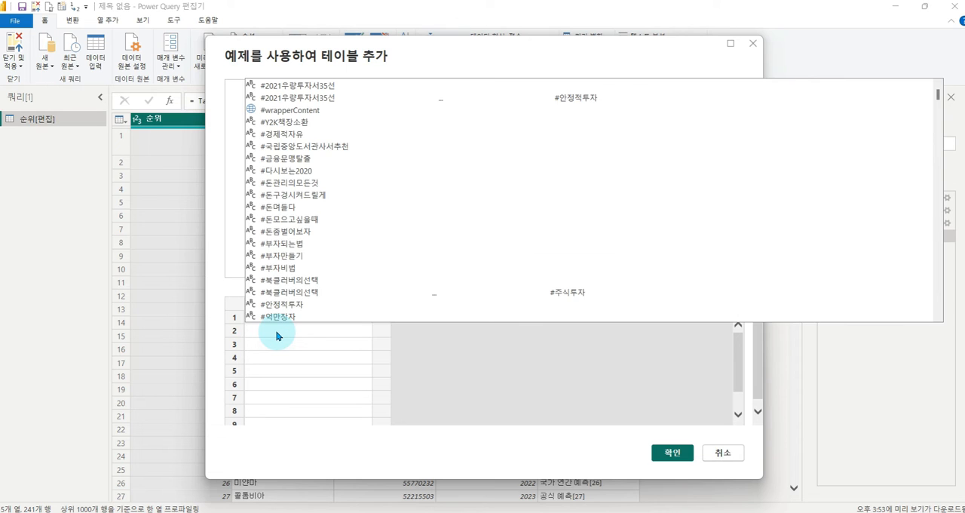
{"action": "type", "text": "어떻게"}
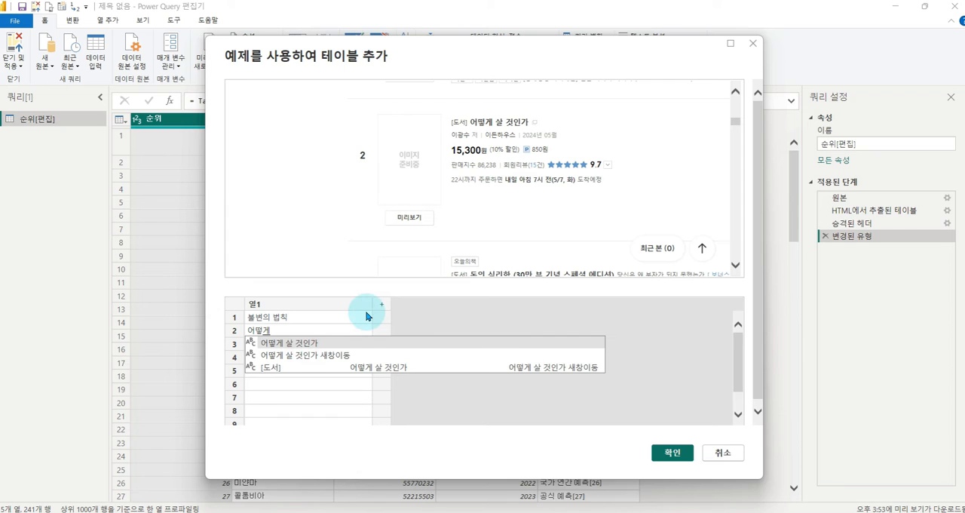
{"action": "key", "text": "Return"}
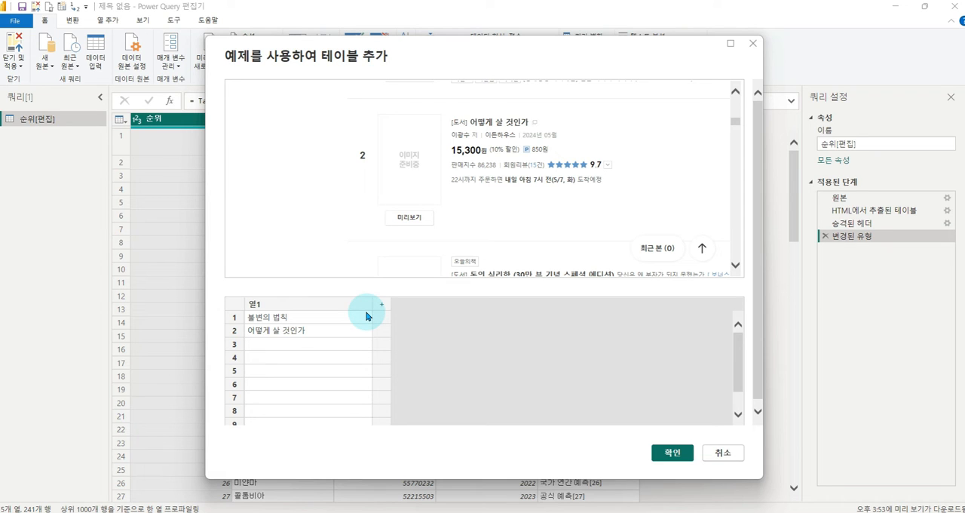
{"action": "key", "text": "Return"}
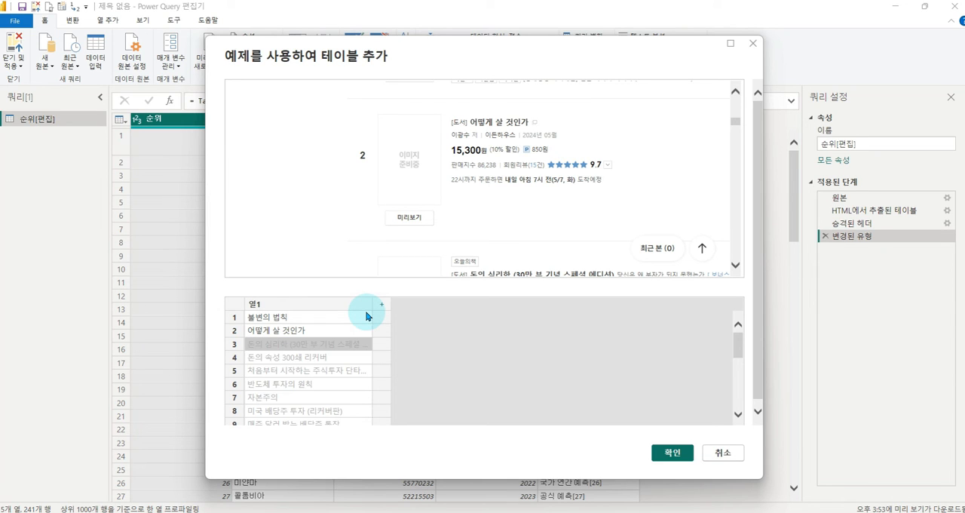
- Add column 열2 and enter the first-ranked book's author name, without the 저 suffix, as its row 1 example
{"action": "scroll", "coordinate": [331, 328], "scroll_direction": "down", "scroll_amount": 5}
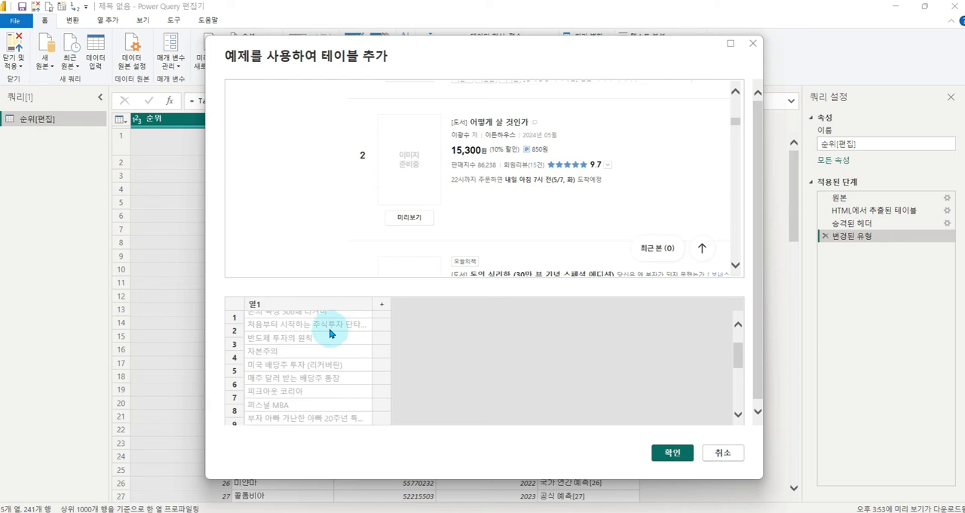
{"action": "scroll", "coordinate": [331, 344], "scroll_direction": "up", "scroll_amount": 5}
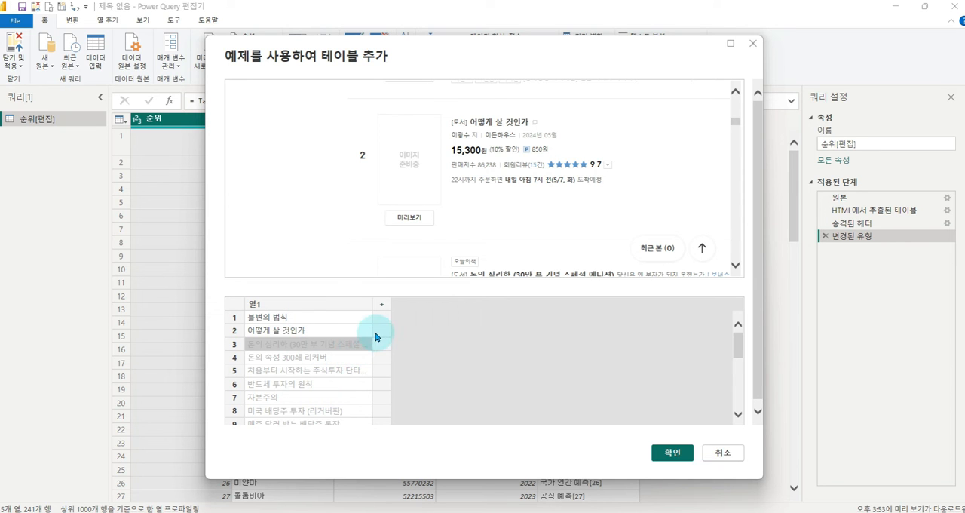
{"action": "scroll", "coordinate": [516, 220], "scroll_direction": "up", "scroll_amount": 3}
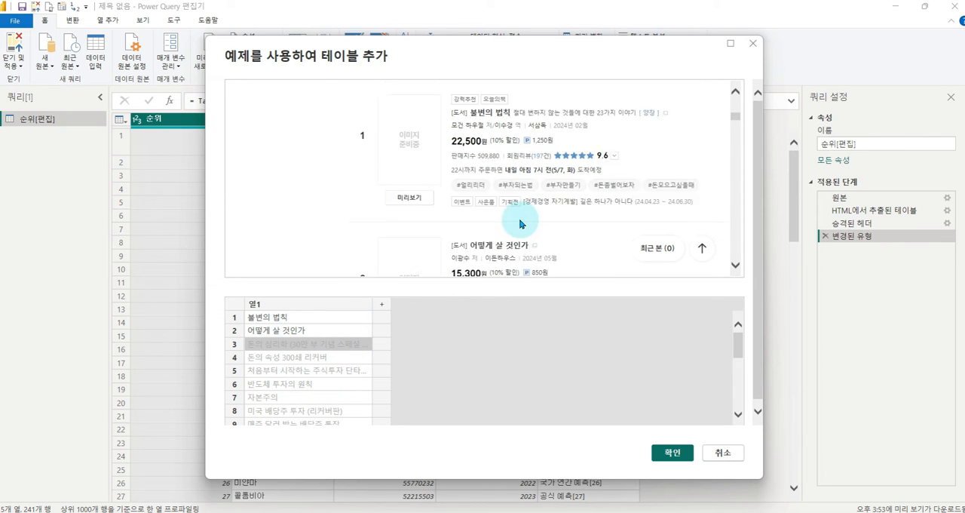
{"action": "left_click", "coordinate": [382, 321]}
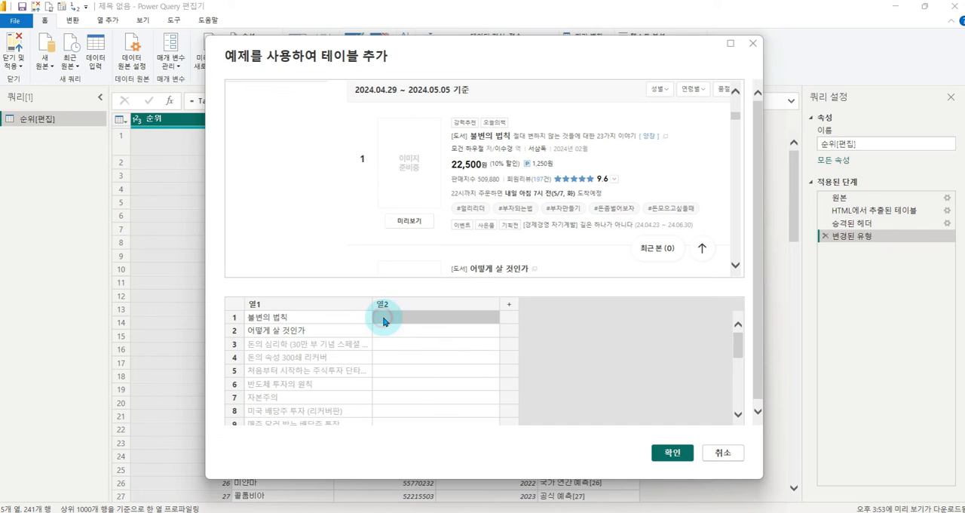
{"action": "left_click", "coordinate": [391, 322]}
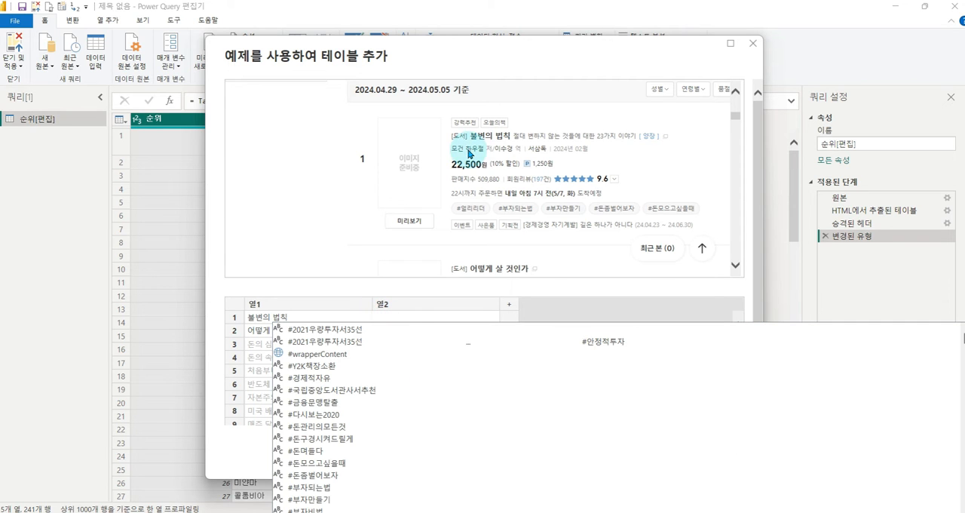
{"action": "type", "text": "모건"}
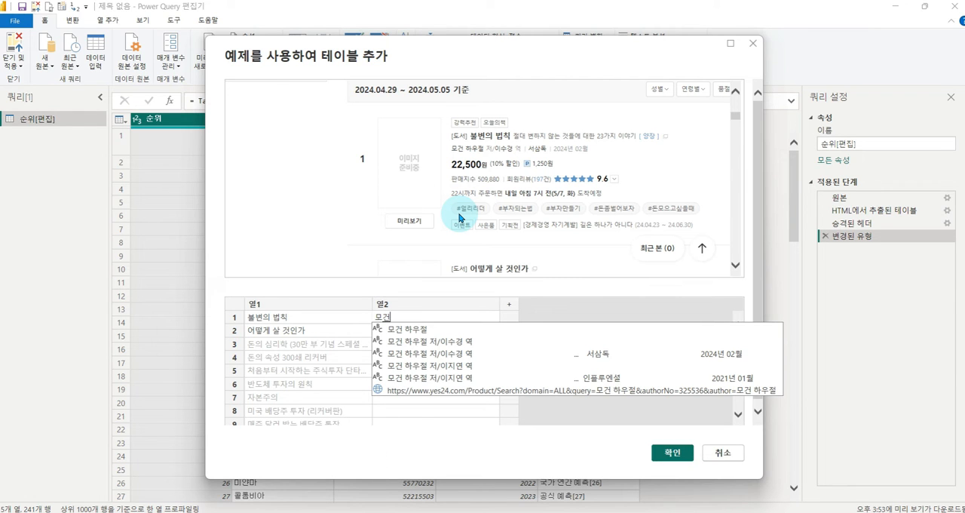
{"action": "key", "text": "Down"}
{"action": "key", "text": "Return"}
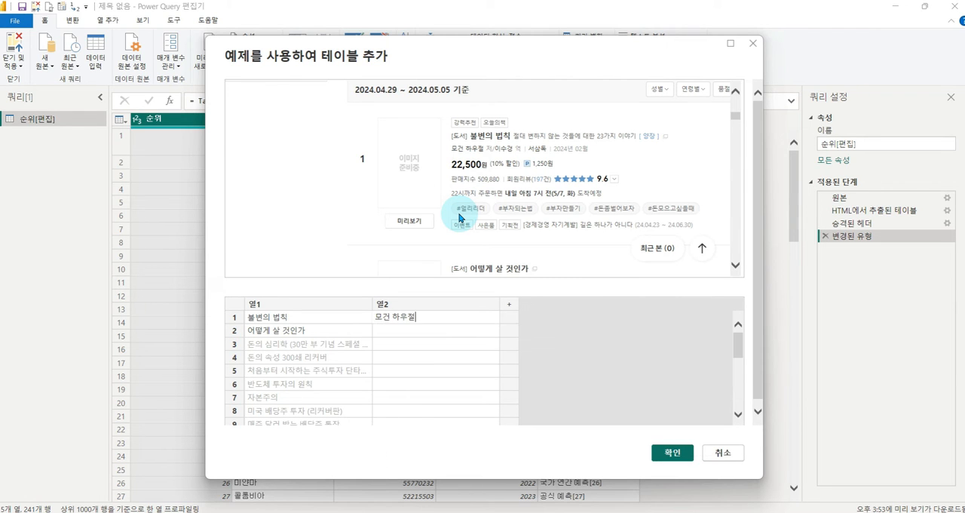
{"action": "key", "text": "Return"}
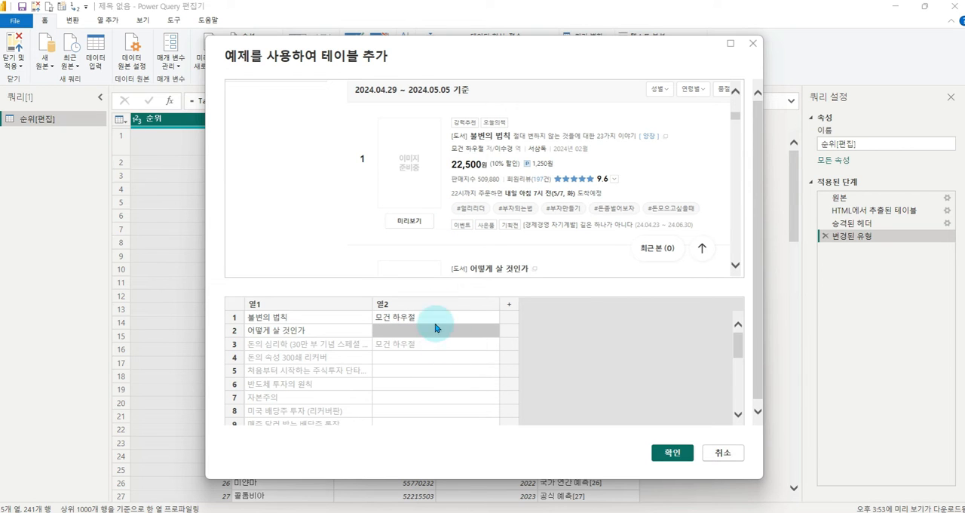
- Enter the second-ranked book's author name as the row 2 example in 열2 and review the filled author rows
{"action": "scroll", "coordinate": [571, 194], "scroll_direction": "down", "scroll_amount": 3}
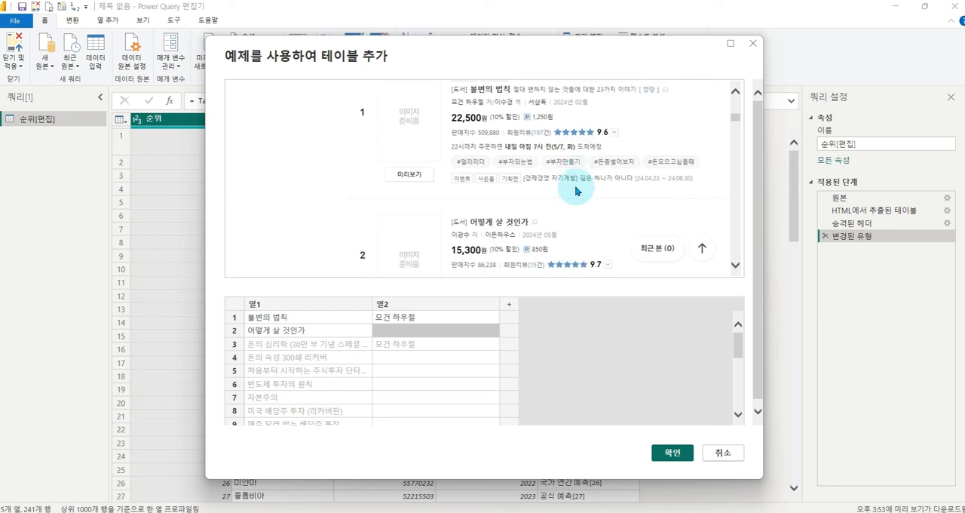
{"action": "left_click", "coordinate": [415, 332]}
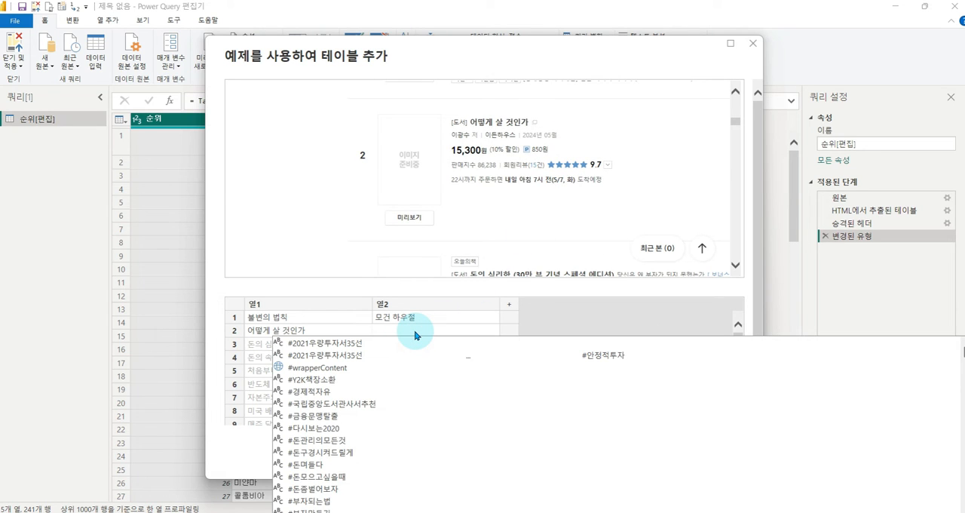
{"action": "type", "text": "이광"}
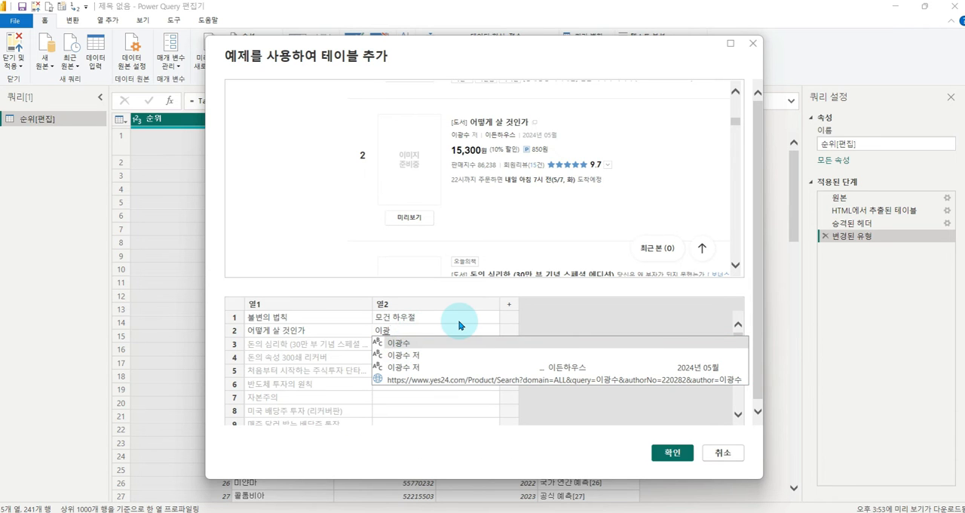
{"action": "key", "text": "BackSpace"}
{"action": "key", "text": "Return"}
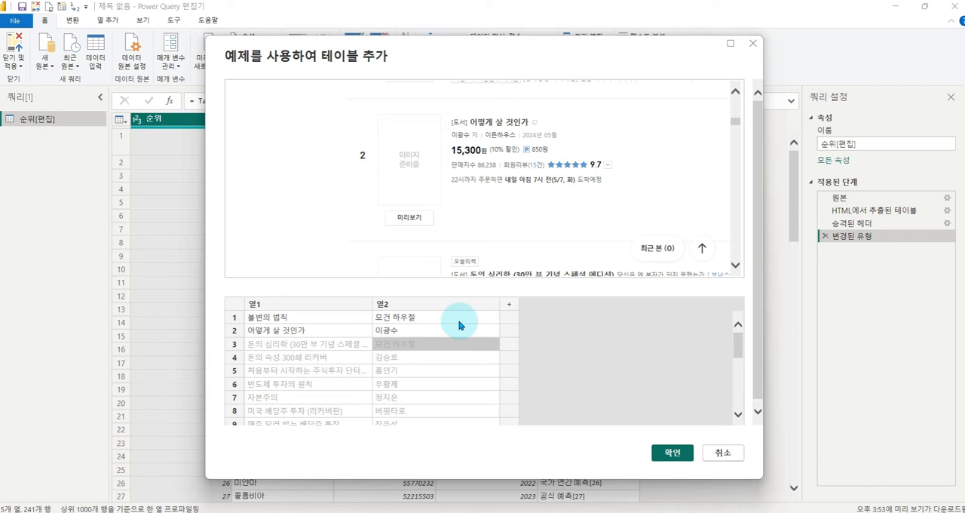
{"action": "scroll", "coordinate": [462, 343], "scroll_direction": "down", "scroll_amount": 5}
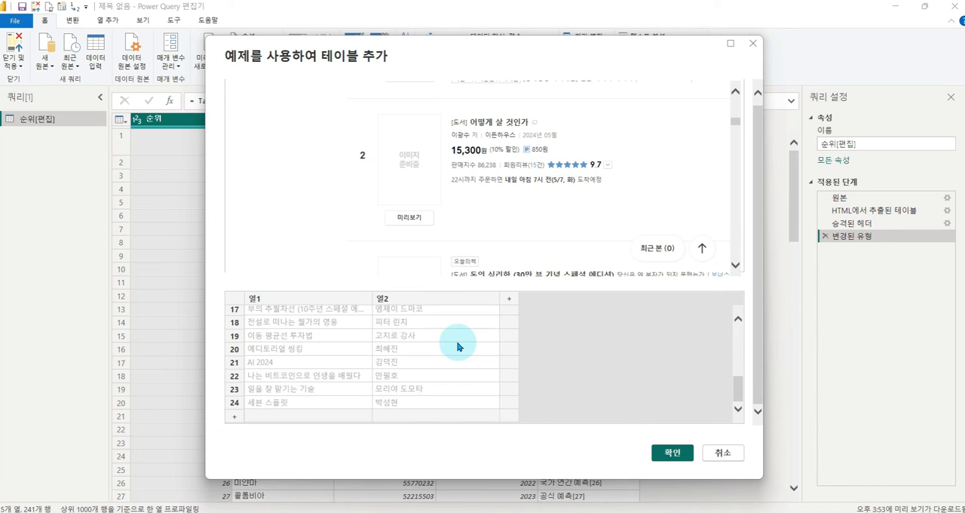
{"action": "scroll", "coordinate": [457, 349], "scroll_direction": "up", "scroll_amount": 5}
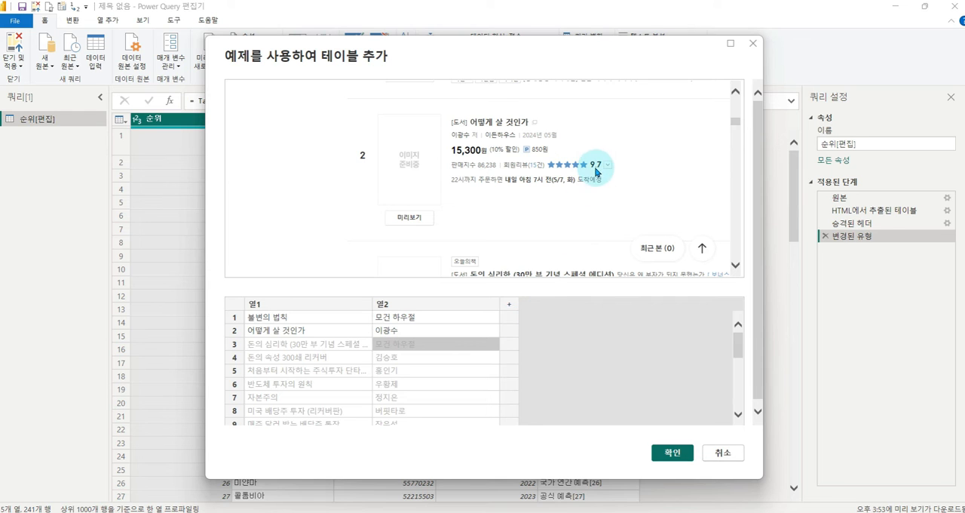
- Add column 열3 and enter the price 15,300원 as its row 1 example
{"action": "left_click", "coordinate": [511, 322]}
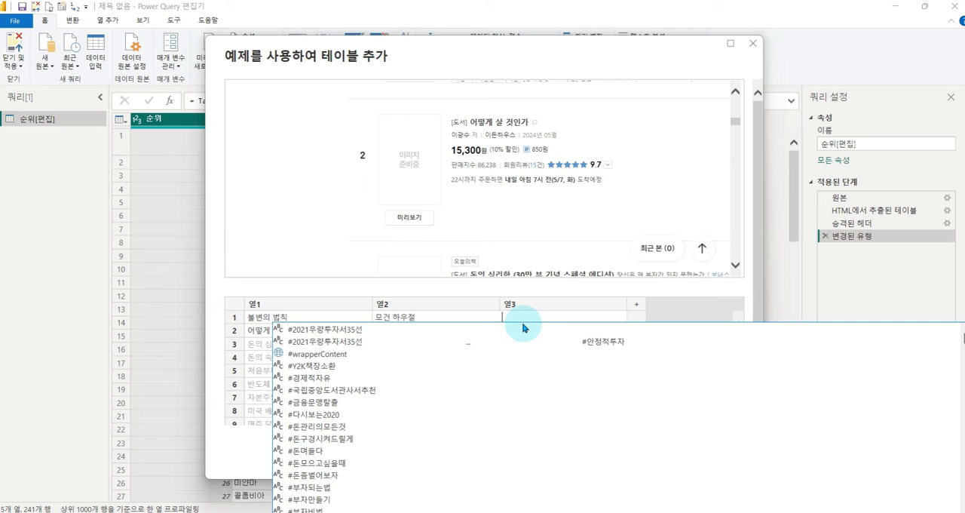
{"action": "type", "text": "15,"}
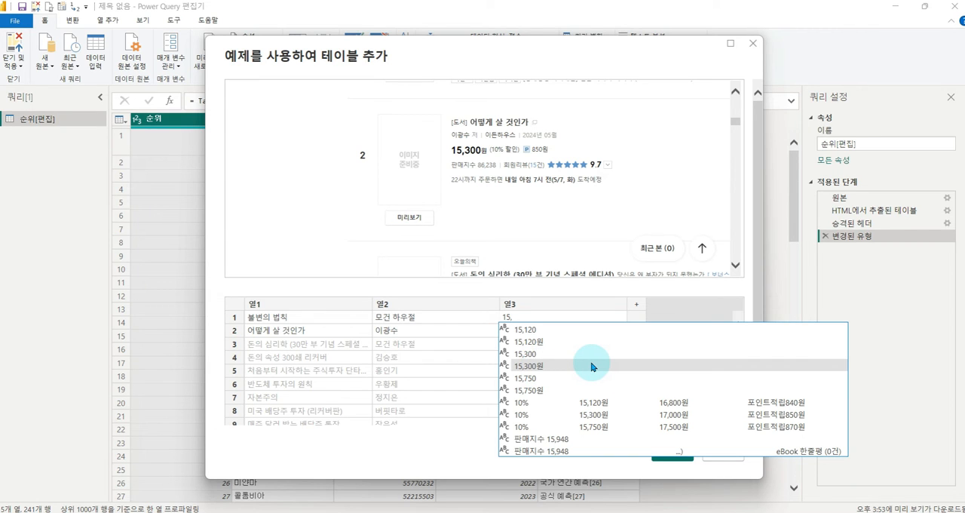
{"action": "left_click", "coordinate": [592, 366]}
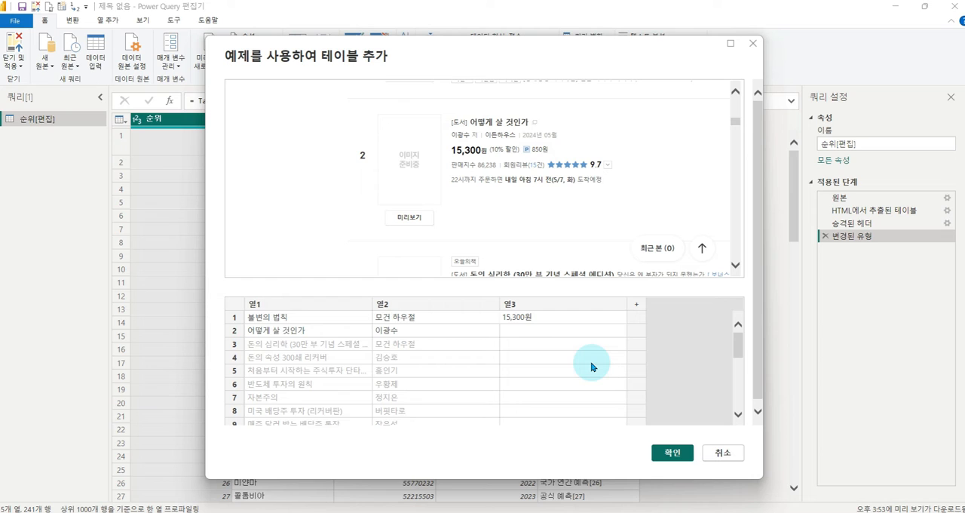
{"action": "key", "text": "Return"}
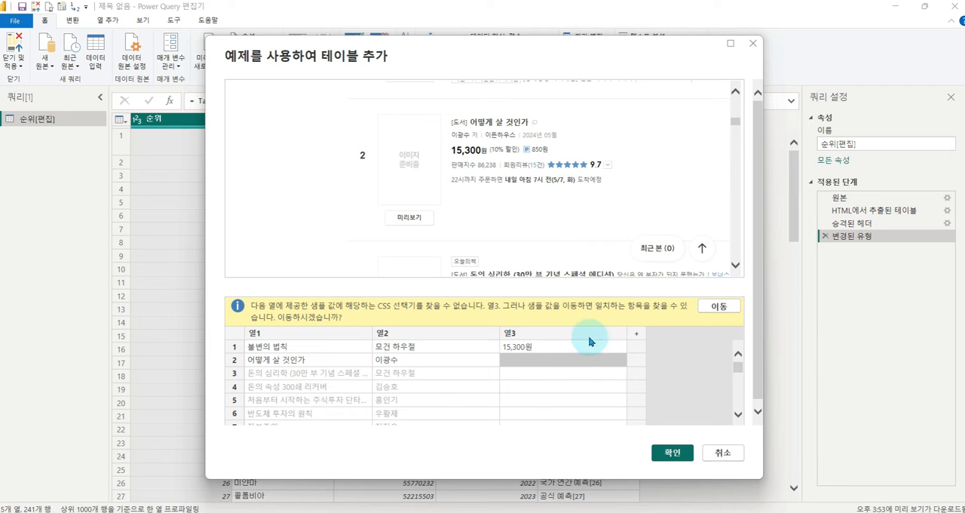
{"action": "left_click", "coordinate": [542, 352]}
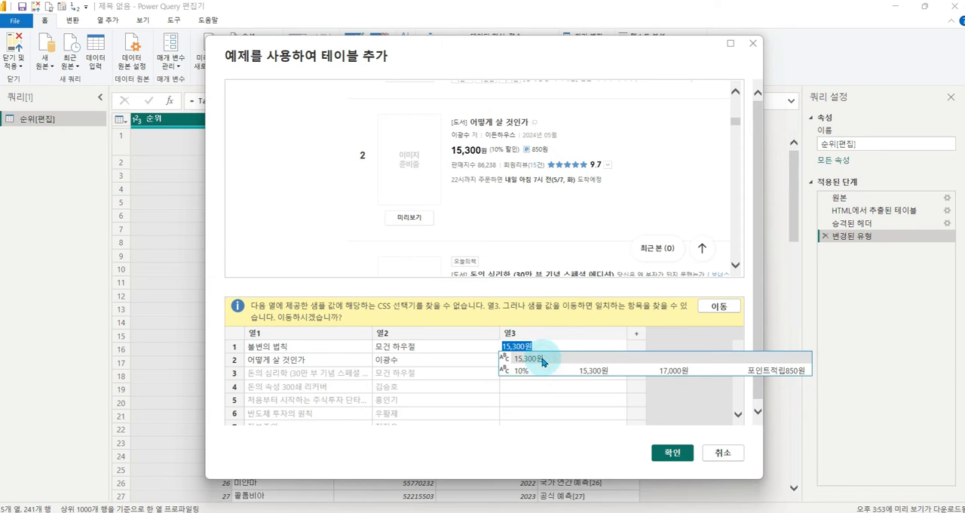
{"action": "left_click", "coordinate": [543, 365]}
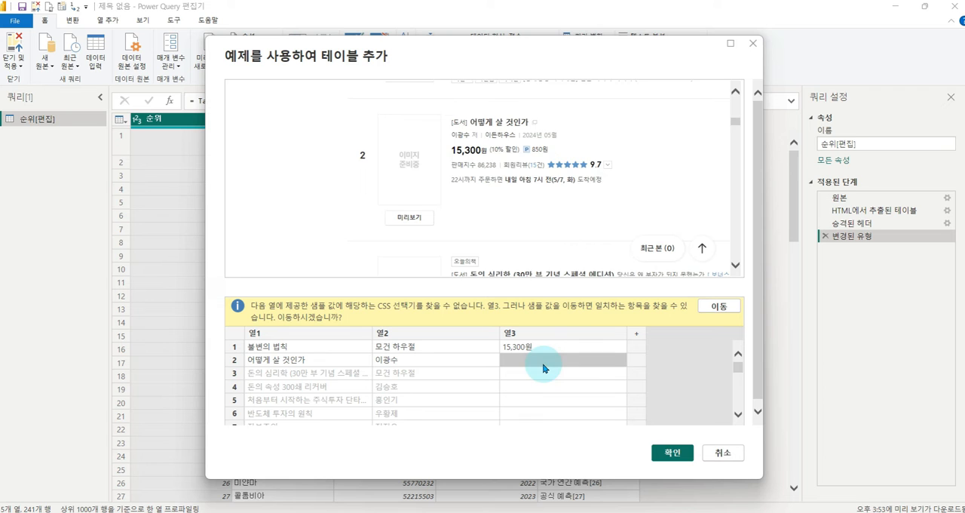
- Replace the row 1 example in 열3 with the first-ranked book's price, 22,500원
{"action": "scroll", "coordinate": [608, 177], "scroll_direction": "down", "scroll_amount": 2}
{"action": "scroll", "coordinate": [606, 178], "scroll_direction": "up", "scroll_amount": 3}
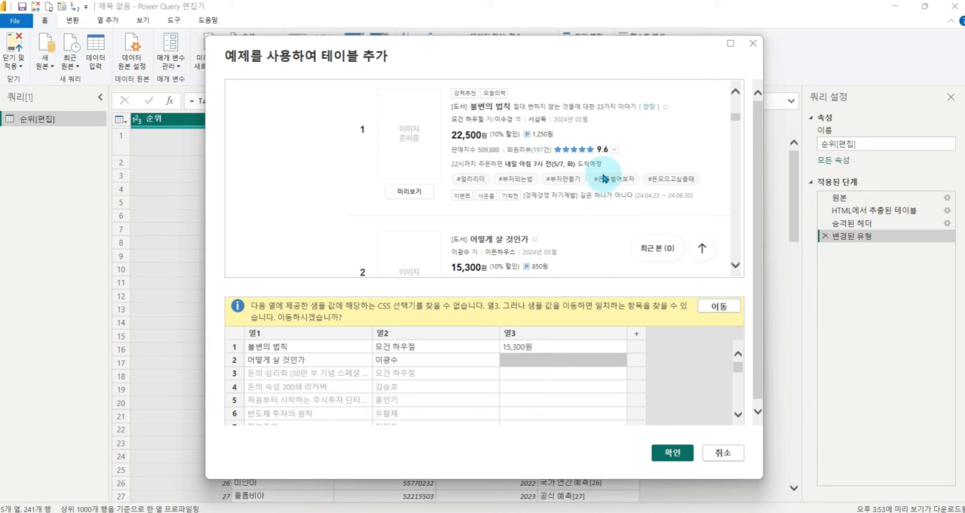
{"action": "scroll", "coordinate": [513, 226], "scroll_direction": "up", "scroll_amount": 1}
{"action": "left_click", "coordinate": [536, 351]}
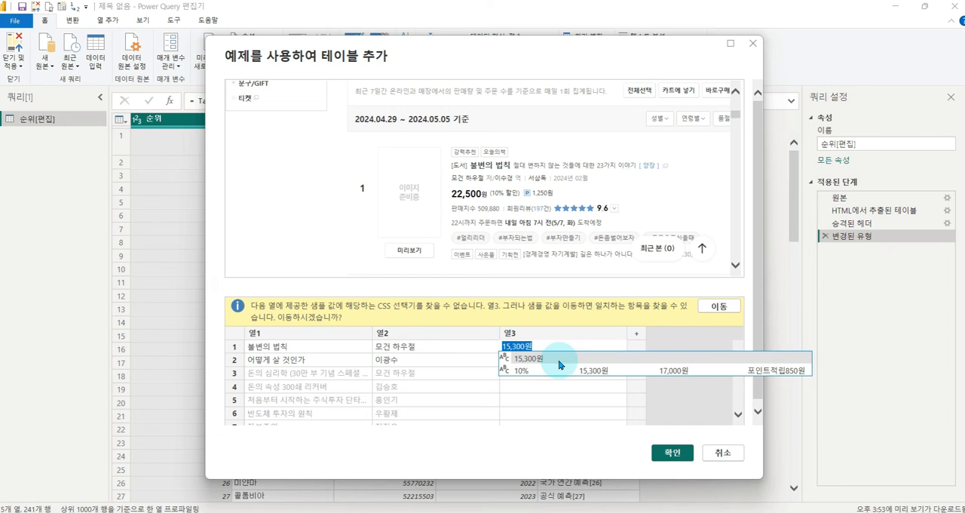
{"action": "type", "text": "22,5"}
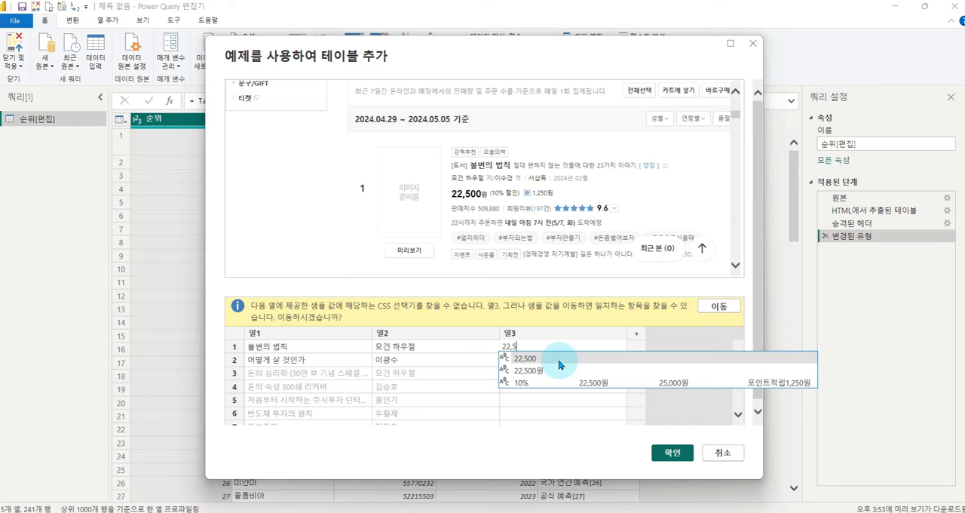
{"action": "left_click", "coordinate": [560, 365]}
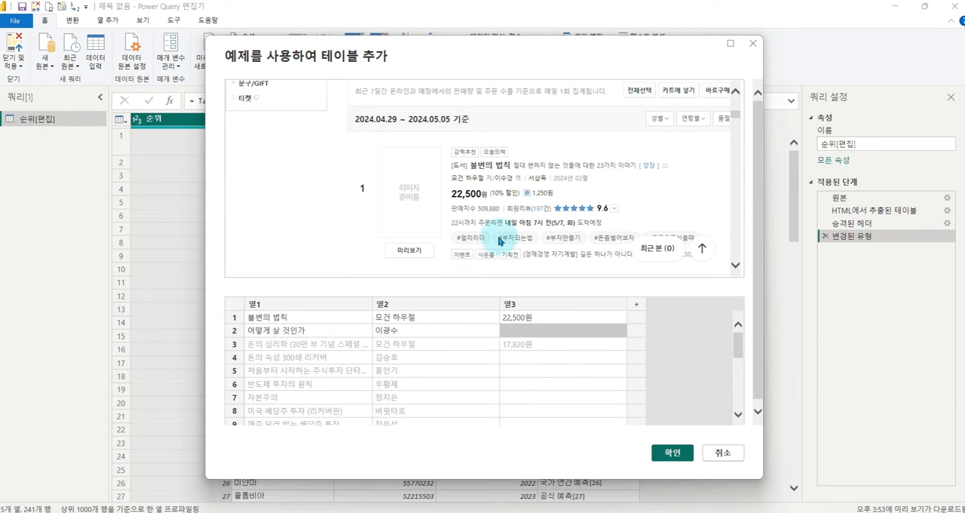
- Enter the second-ranked book's price 15,300원 as the row 2 example in 열3 and review the filled prices
{"action": "scroll", "coordinate": [534, 206], "scroll_direction": "down", "scroll_amount": 1}
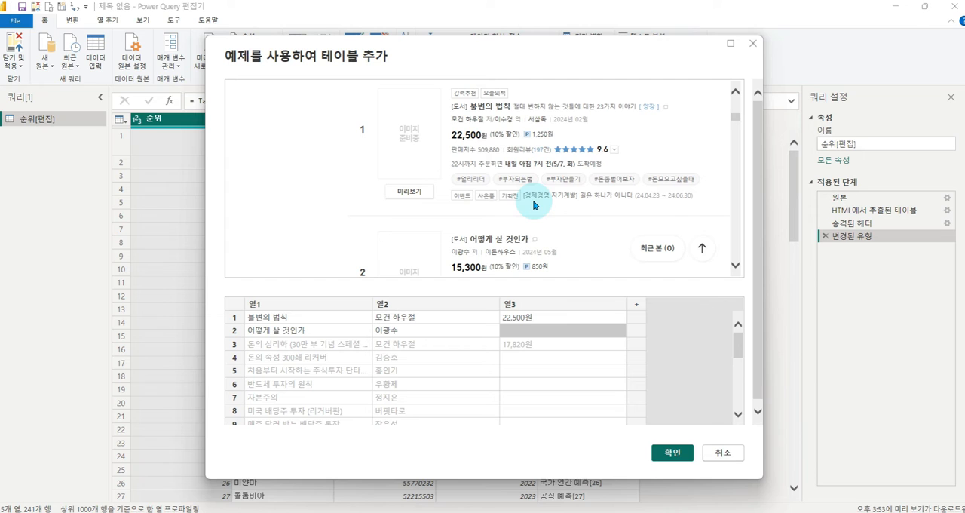
{"action": "scroll", "coordinate": [543, 226], "scroll_direction": "down", "scroll_amount": 1}
{"action": "left_click", "coordinate": [530, 330]}
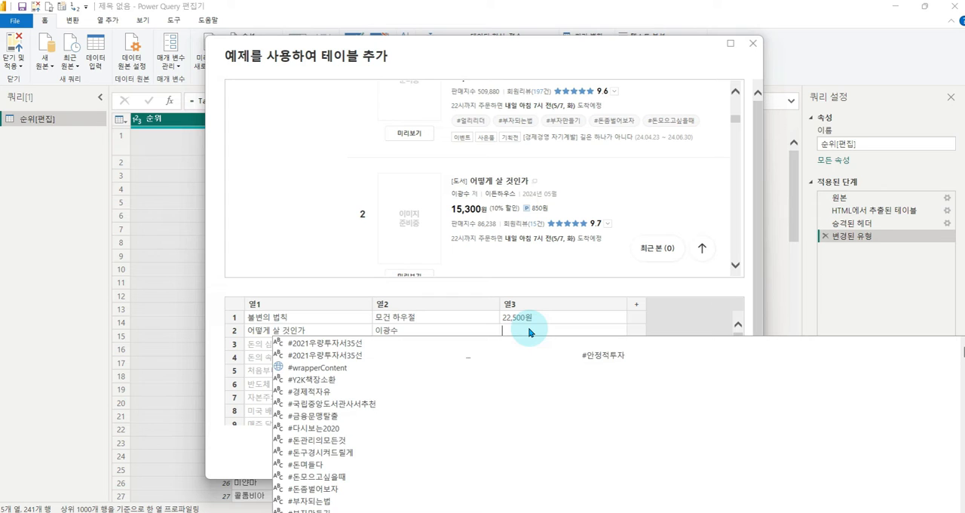
{"action": "type", "text": "15"}
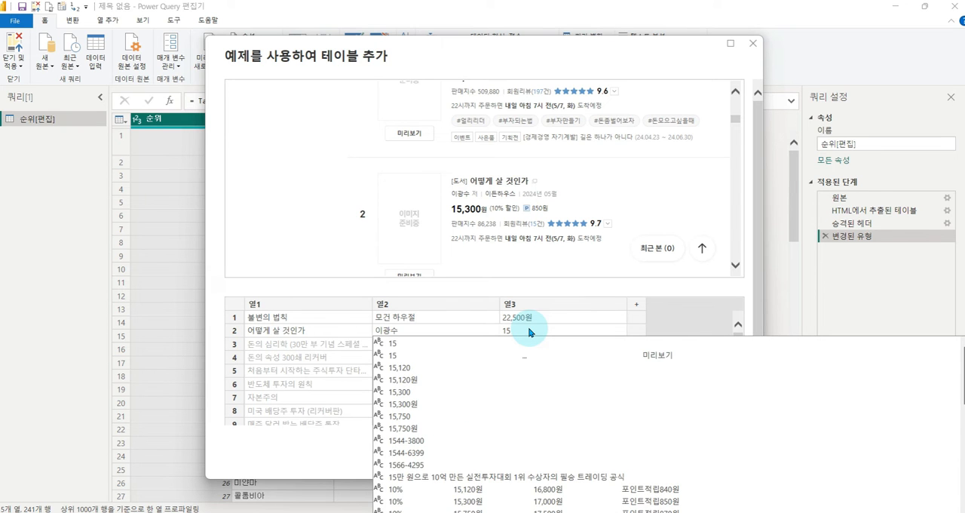
{"action": "type", "text": ",3"}
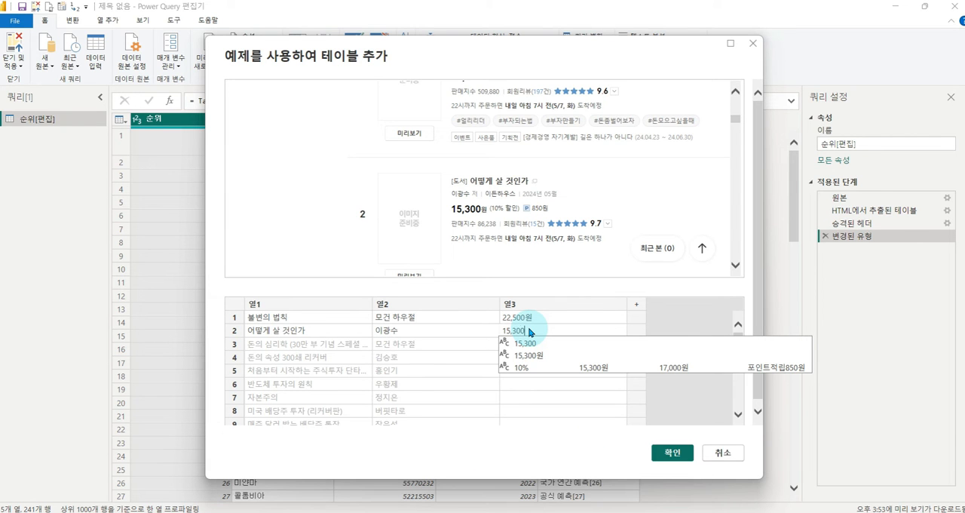
{"action": "type", "text": "00"}
{"action": "key", "text": "Down"}
{"action": "key", "text": "Return"}
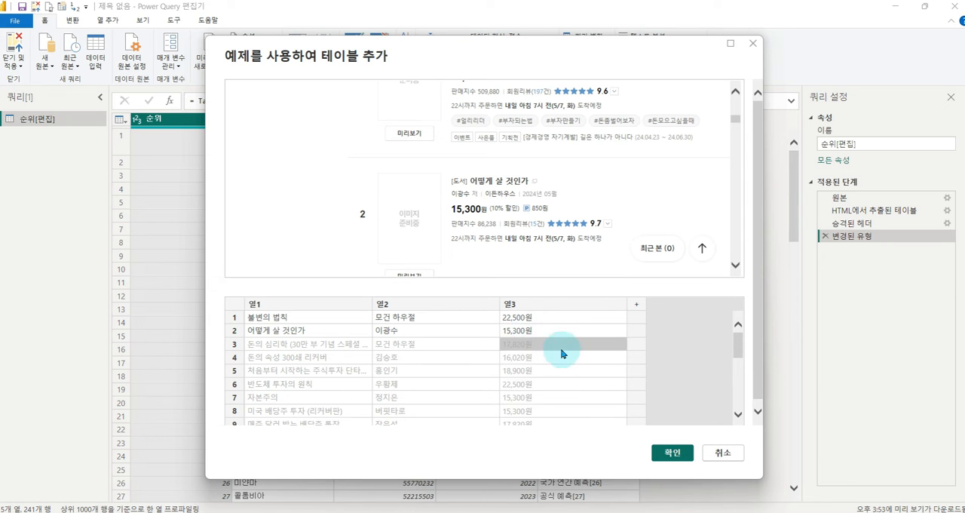
{"action": "scroll", "coordinate": [571, 358], "scroll_direction": "down", "scroll_amount": 5}
{"action": "scroll", "coordinate": [586, 375], "scroll_direction": "up", "scroll_amount": 5}
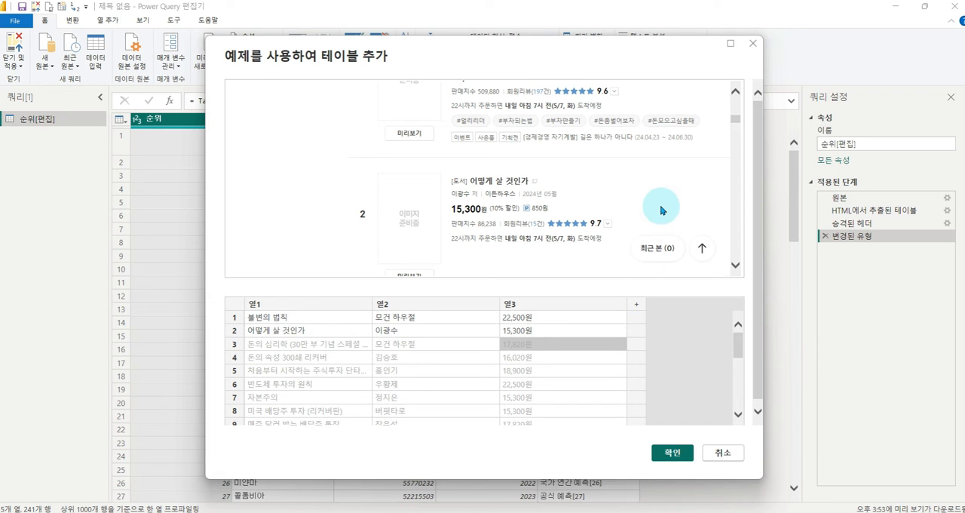
- Add column 열4 and enter the first-ranked book's review rating 9.6 as its row 1 example
{"action": "scroll", "coordinate": [655, 213], "scroll_direction": "up", "scroll_amount": 3}
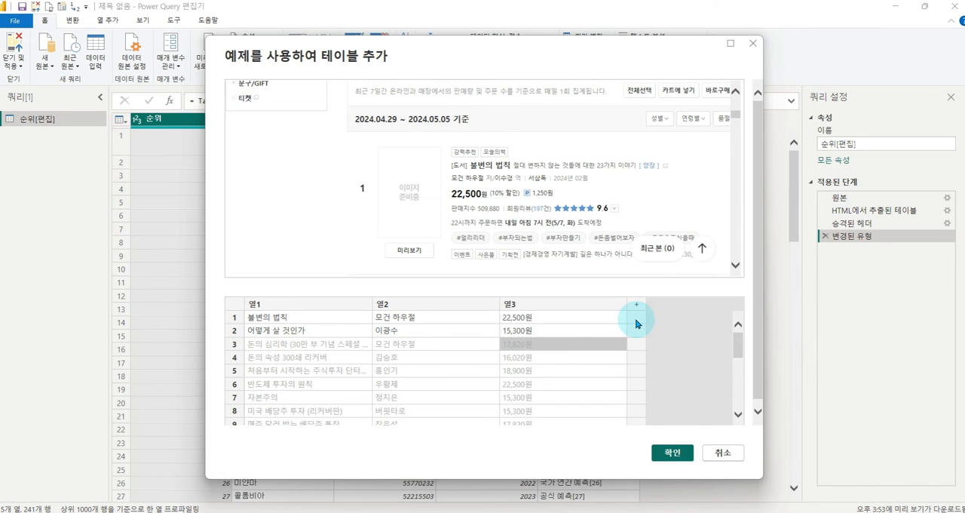
{"action": "left_click", "coordinate": [636, 323]}
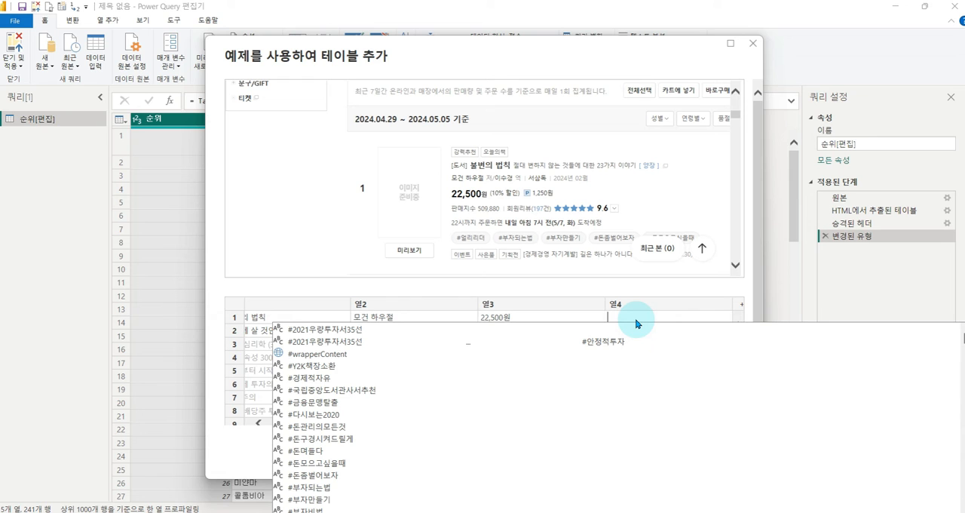
{"action": "type", "text": "9.6"}
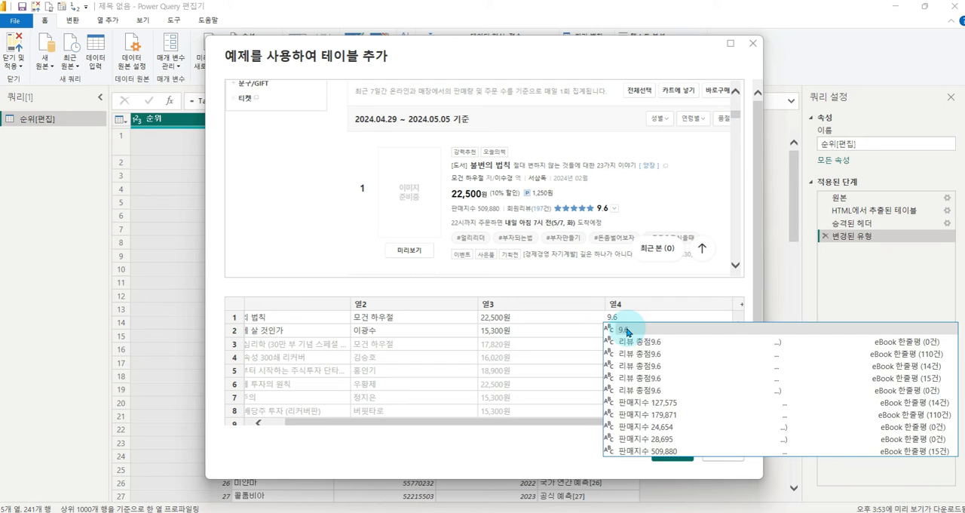
{"action": "left_click", "coordinate": [627, 331]}
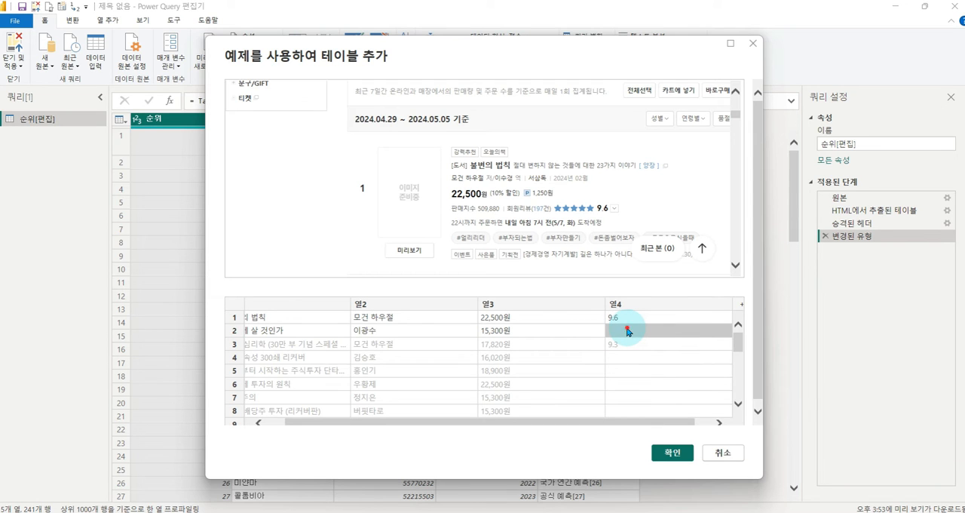
- Enter the second-ranked book's rating 9.7 as the row 2 example in 열4 and review the filled ratings
{"action": "left_click", "coordinate": [627, 330]}
{"action": "scroll", "coordinate": [640, 215], "scroll_direction": "down", "scroll_amount": 3}
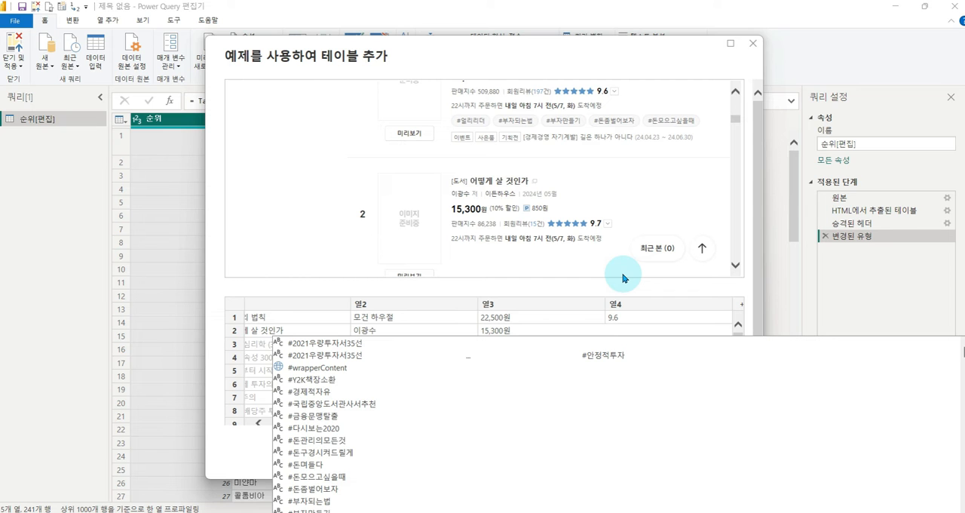
{"action": "type", "text": "9.7"}
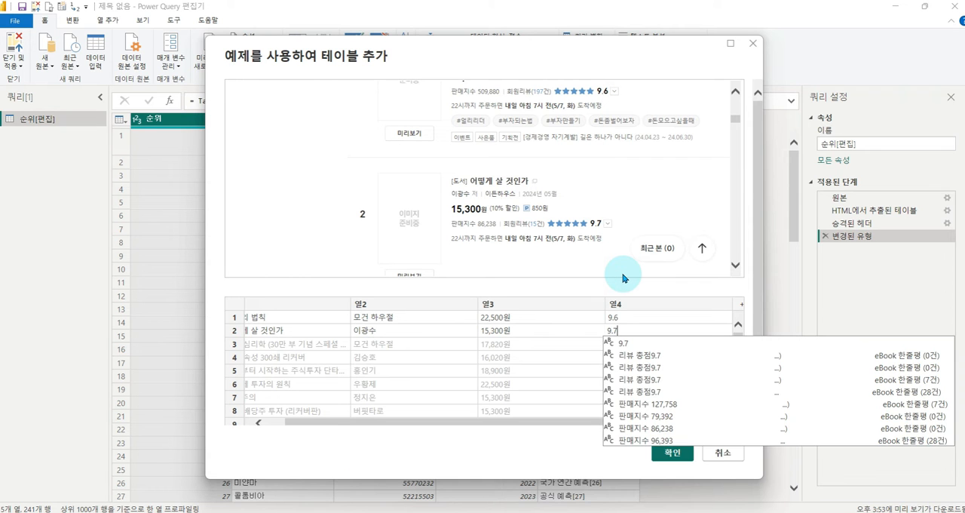
{"action": "key", "text": "Return"}
{"action": "scroll", "coordinate": [662, 356], "scroll_direction": "down", "scroll_amount": 5}
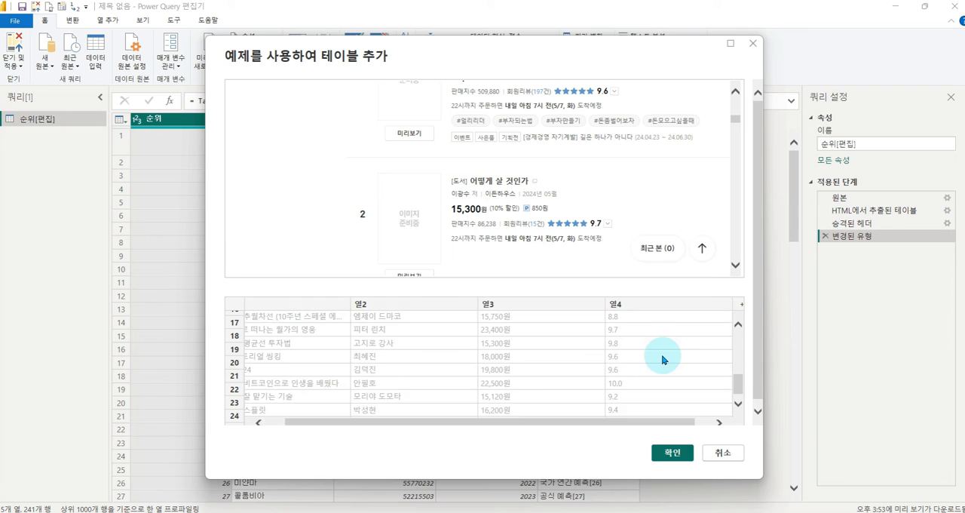
{"action": "scroll", "coordinate": [661, 360], "scroll_direction": "up", "scroll_amount": 5}
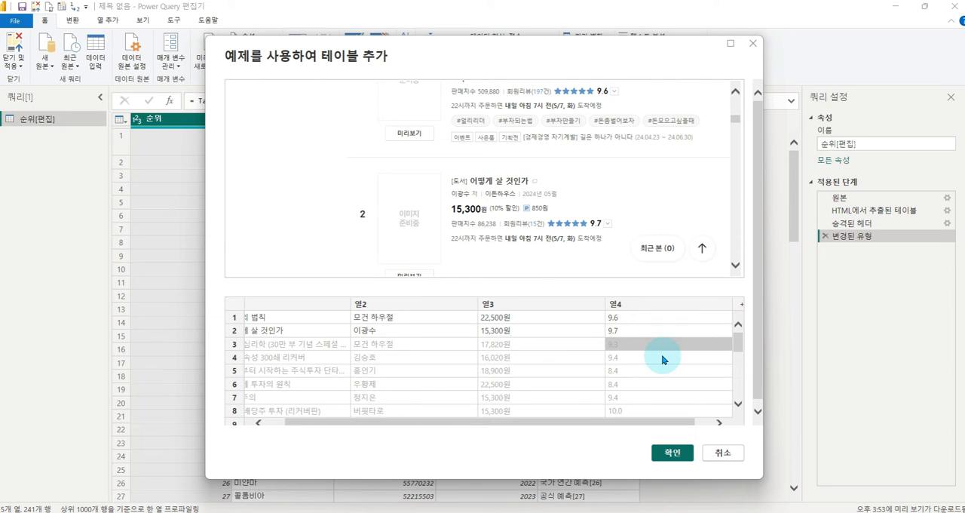
- Name the four example columns 제목, 저자, 가격 and 평점, and confirm the custom table
{"action": "left_click_drag", "start_coordinate": [360, 423], "coordinate": [338, 422]}
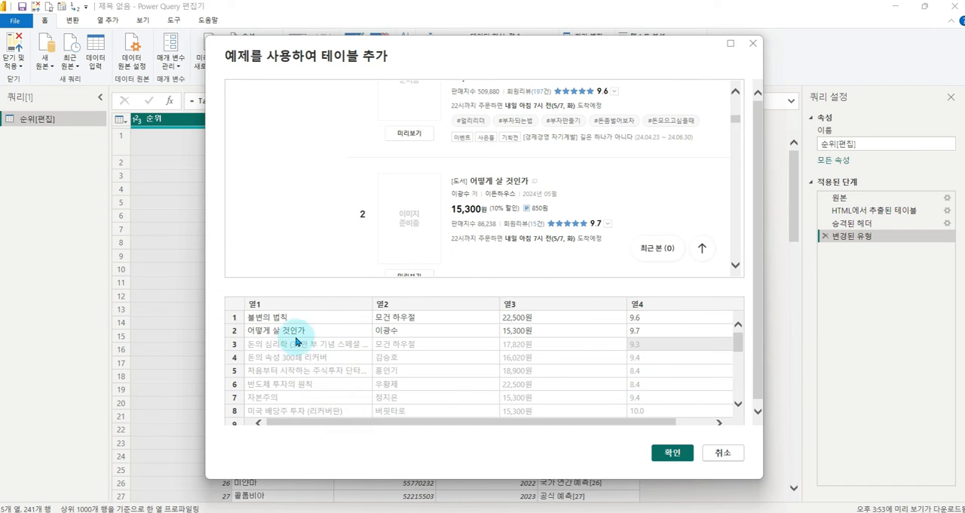
{"action": "double_click", "coordinate": [285, 305]}
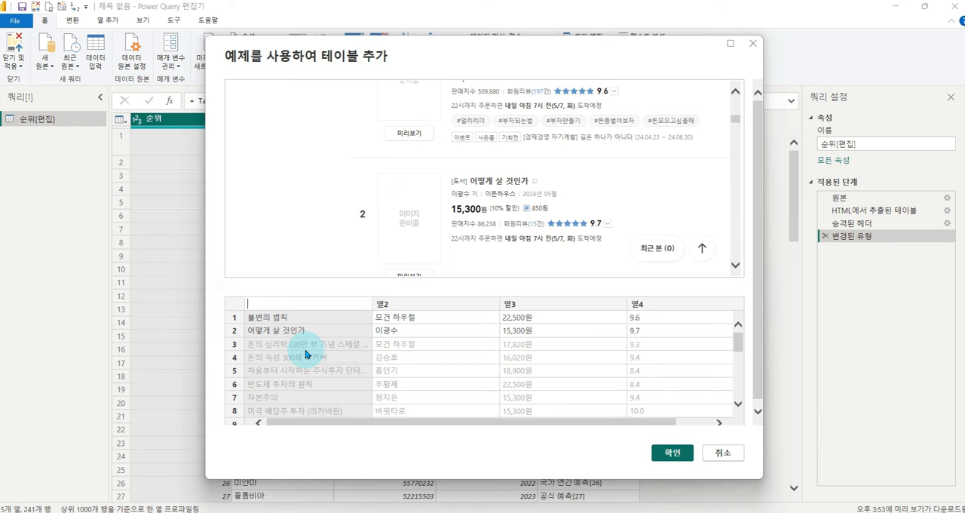
{"action": "key", "text": "Tab"}
{"action": "type", "text": "저자"}
{"action": "key", "text": "Tab"}
{"action": "type", "text": "가격"}
{"action": "key", "text": "Tab"}
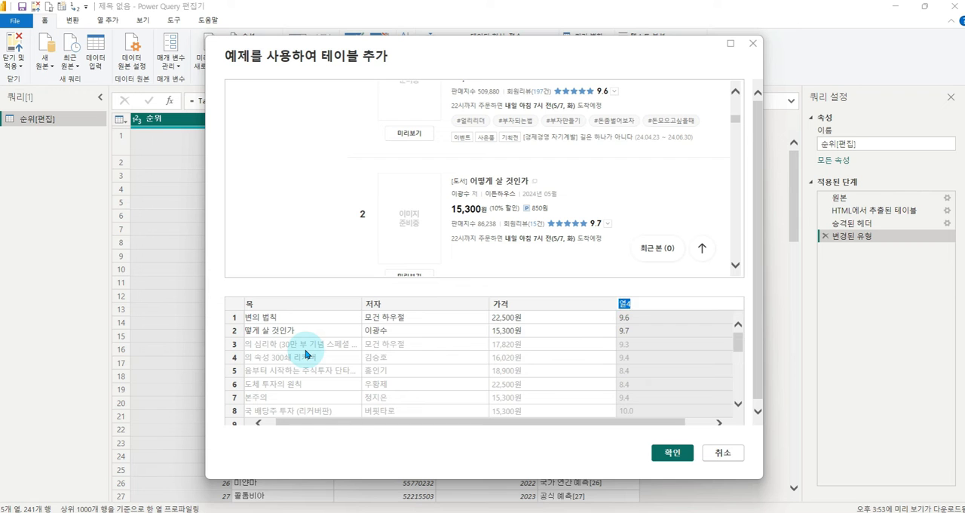
{"action": "type", "text": "평점"}
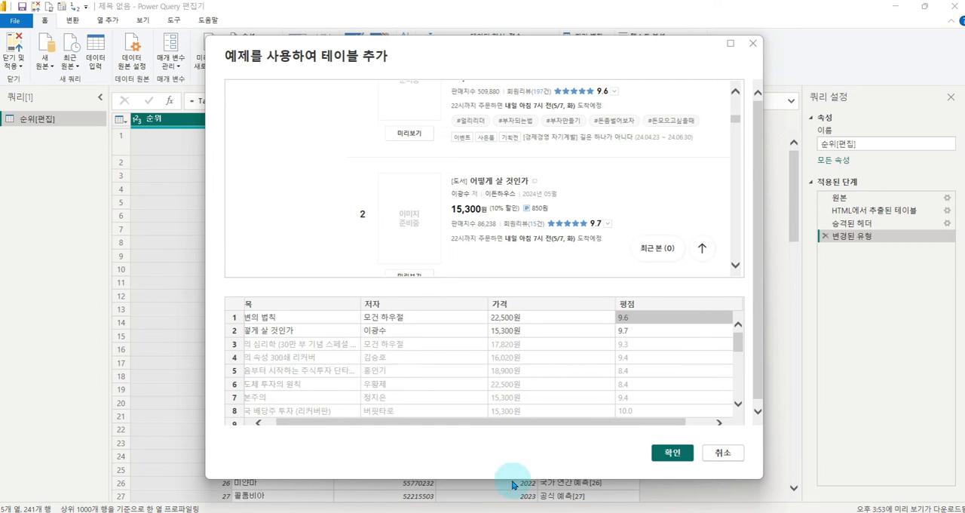
{"action": "left_click", "coordinate": [675, 455]}
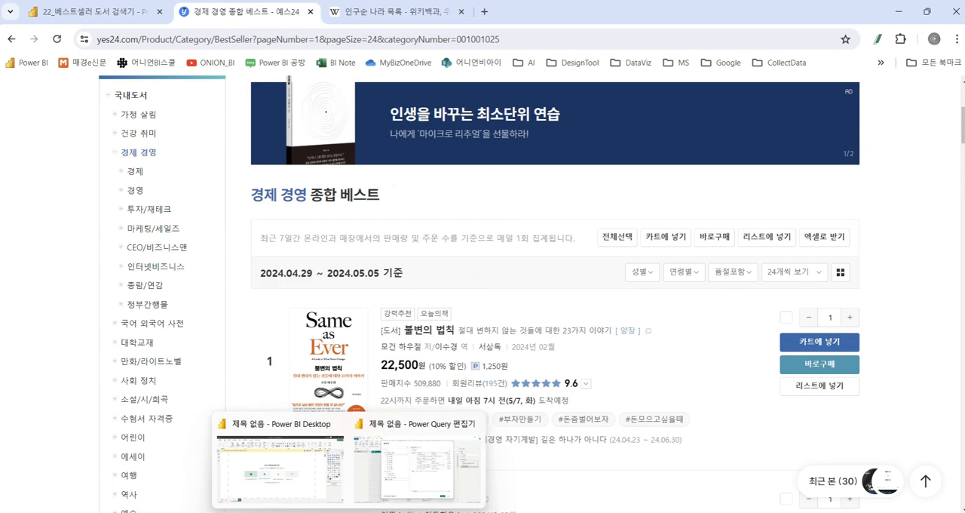
- Return to the Power Query Editor window and load the custom table 테이블 9 from the navigator
{"action": "left_click", "coordinate": [392, 467]}
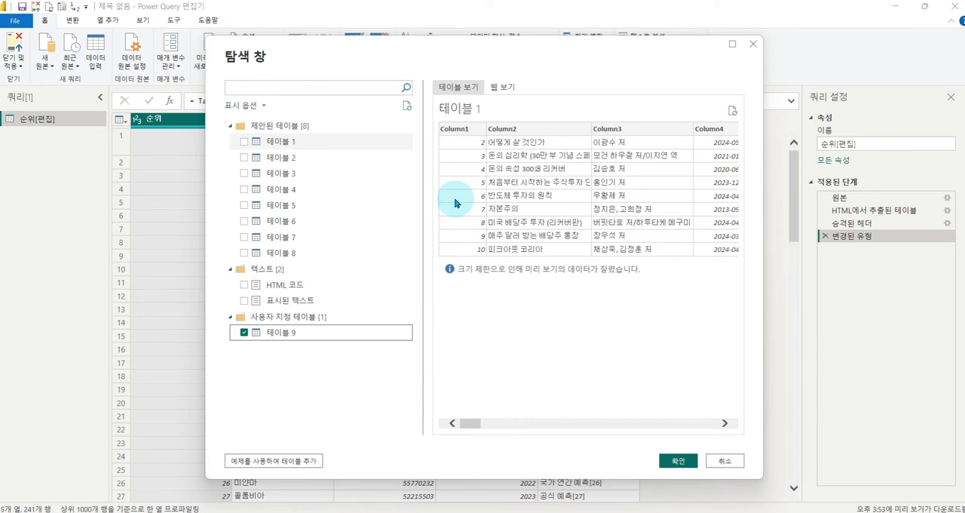
{"action": "left_click_drag", "start_coordinate": [427, 112], "coordinate": [722, 281]}
{"action": "left_click_drag", "start_coordinate": [340, 150], "coordinate": [426, 199]}
{"action": "mouse_move", "coordinate": [420, 178]}
{"action": "left_mouse_down"}
{"action": "mouse_move", "coordinate": [442, 214]}
{"action": "mouse_move", "coordinate": [413, 225]}
{"action": "mouse_move", "coordinate": [380, 201]}
{"action": "left_mouse_up"}
{"action": "left_click_drag", "start_coordinate": [383, 167], "coordinate": [425, 204]}
{"action": "key", "text": "e"}
{"action": "left_click_drag", "start_coordinate": [210, 308], "coordinate": [420, 347]}
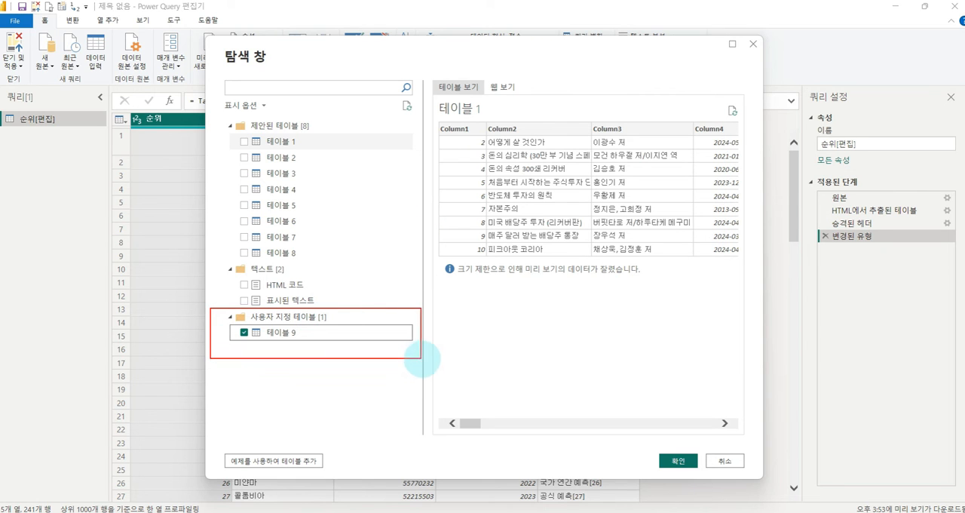
{"action": "mouse_move", "coordinate": [317, 326]}
{"action": "left_mouse_down"}
{"action": "mouse_move", "coordinate": [254, 334]}
{"action": "mouse_move", "coordinate": [369, 308]}
{"action": "left_mouse_up"}
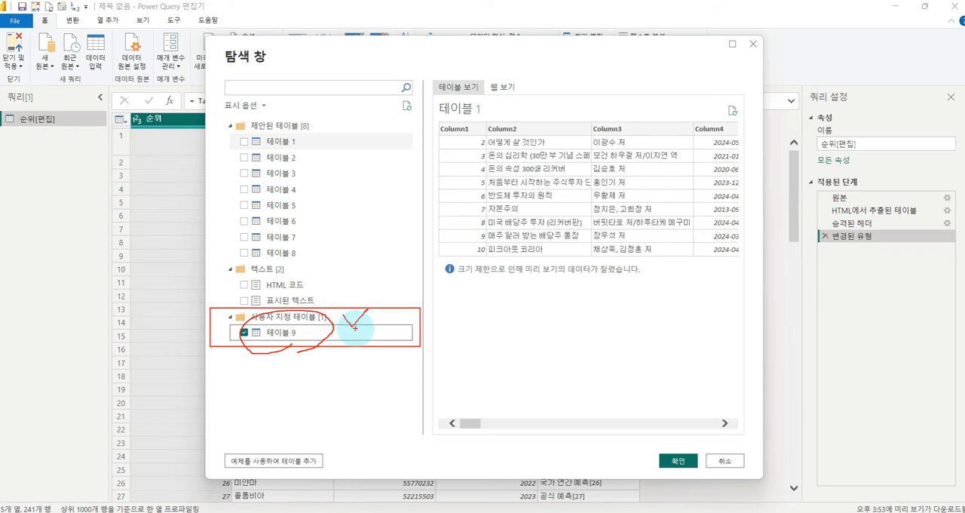
{"action": "key", "text": "e"}
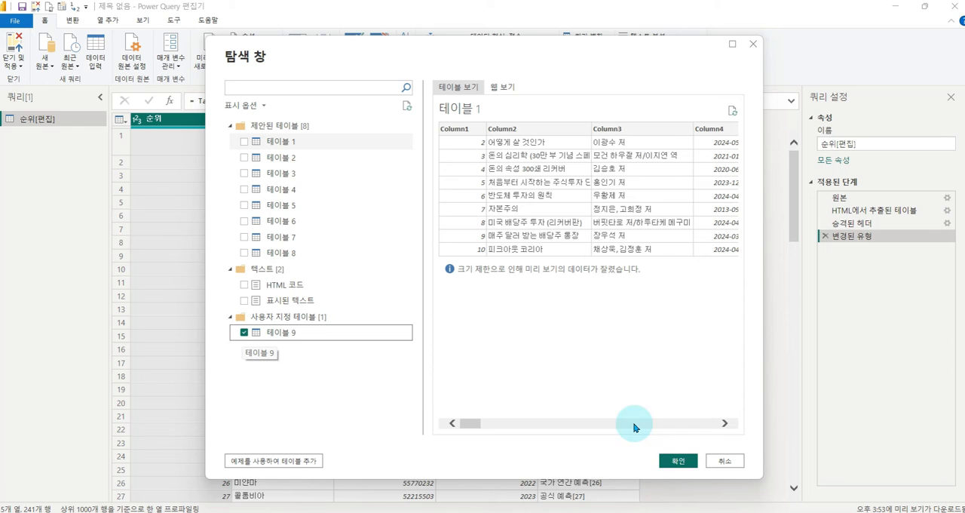
{"action": "left_click", "coordinate": [675, 461]}
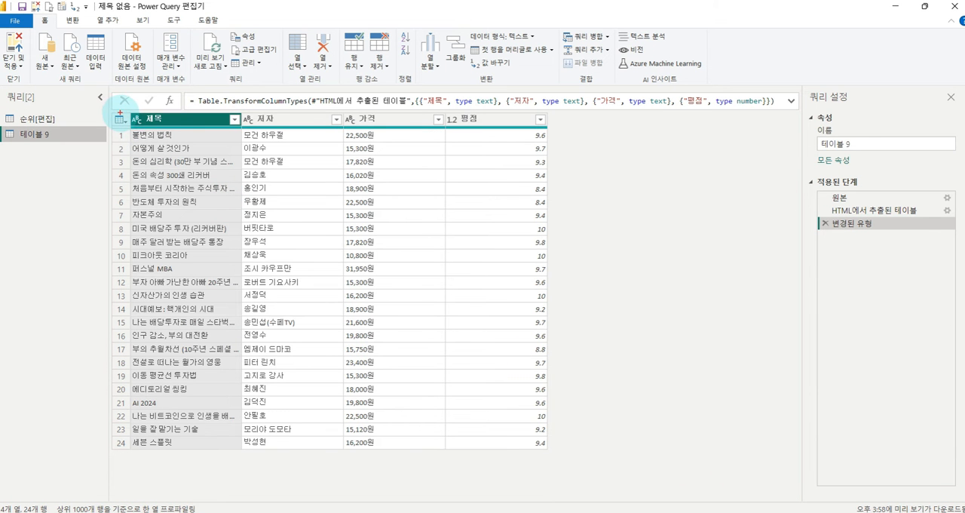
{"action": "mouse_move", "coordinate": [120, 113]}
{"action": "left_mouse_down"}
{"action": "mouse_move", "coordinate": [423, 400]}
{"action": "mouse_move", "coordinate": [558, 464]}
{"action": "left_mouse_up"}
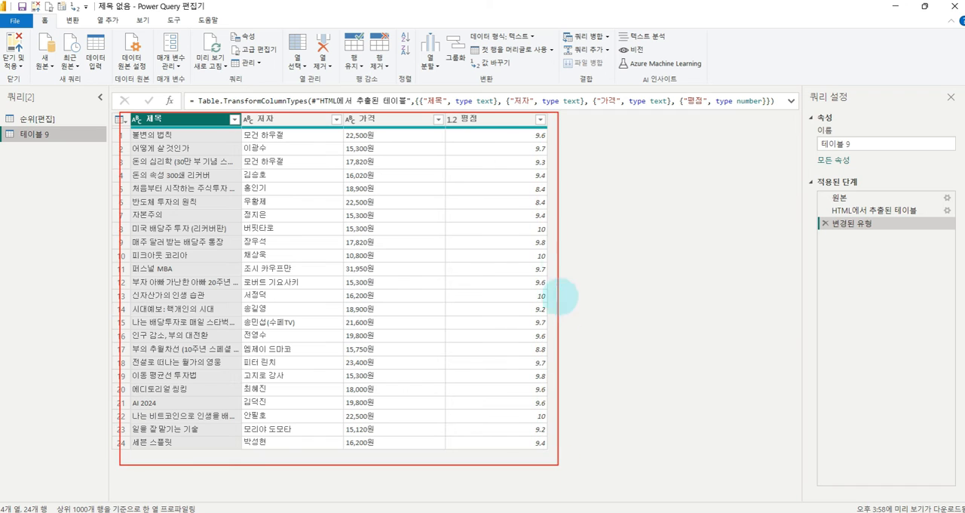
{"action": "left_click_drag", "start_coordinate": [561, 260], "coordinate": [628, 233]}
{"action": "key", "text": "Escape"}
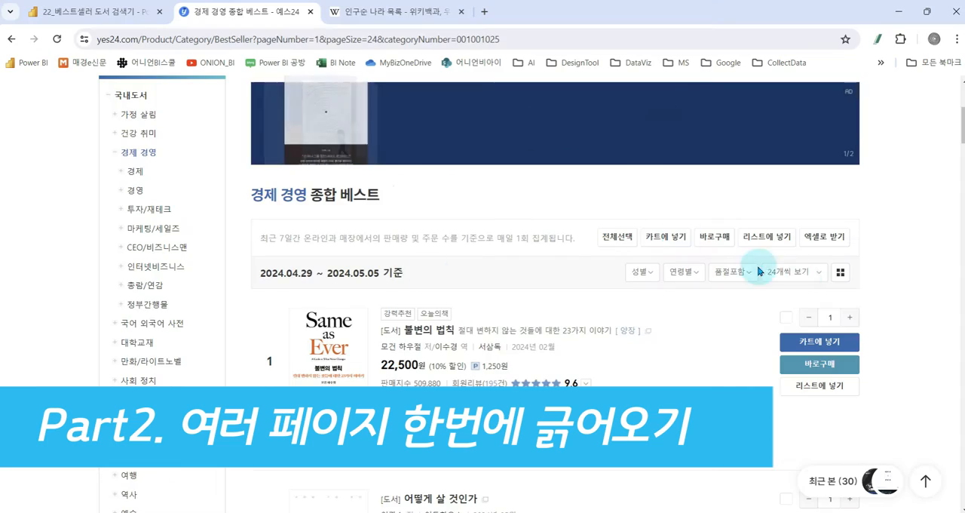
- Switch to the YES24 bestseller page in the browser and examine the book list down to its page numbers
{"action": "scroll", "coordinate": [822, 287], "scroll_direction": "down", "scroll_amount": 20}
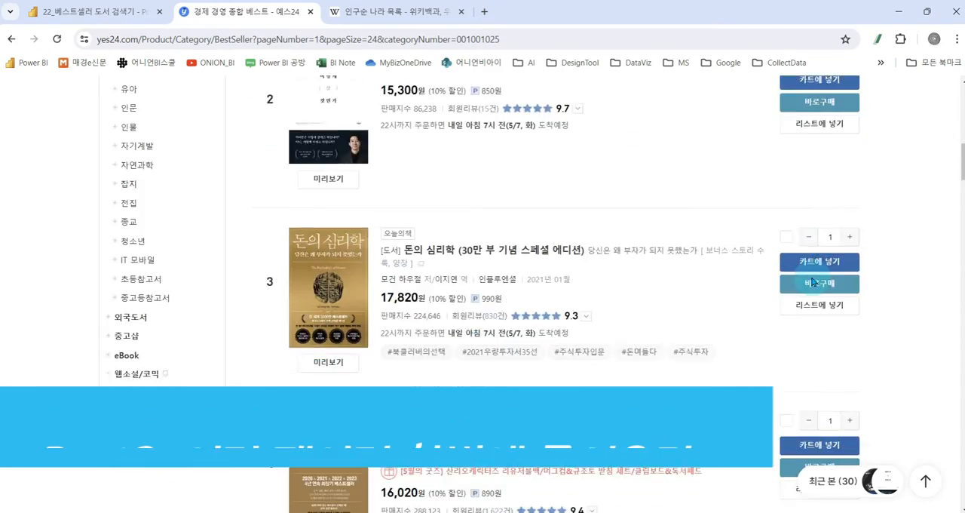
{"action": "scroll", "coordinate": [830, 315], "scroll_direction": "down", "scroll_amount": 20}
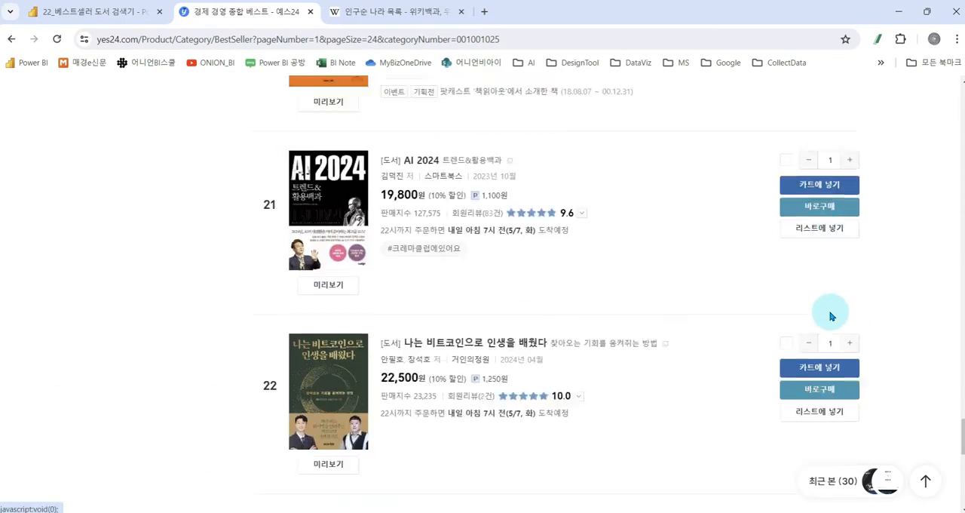
{"action": "scroll", "coordinate": [830, 308], "scroll_direction": "up", "scroll_amount": 2}
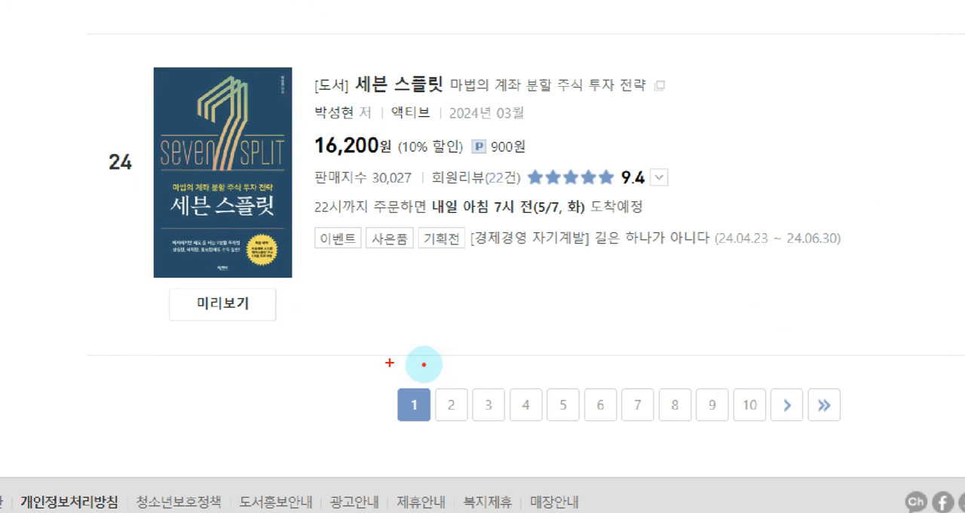
{"action": "left_click_drag", "start_coordinate": [389, 363], "coordinate": [431, 473]}
{"action": "mouse_move", "coordinate": [116, 192]}
{"action": "left_mouse_down"}
{"action": "mouse_move", "coordinate": [100, 112]}
{"action": "mouse_move", "coordinate": [101, 220]}
{"action": "left_mouse_up"}
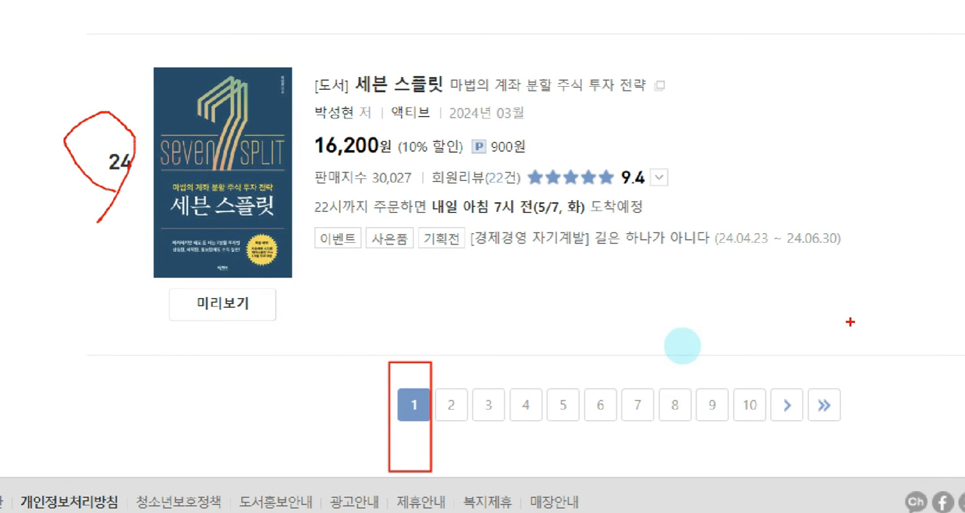
{"action": "key", "text": "Escape"}
{"action": "scroll", "coordinate": [712, 287], "scroll_direction": "up", "scroll_amount": 15}
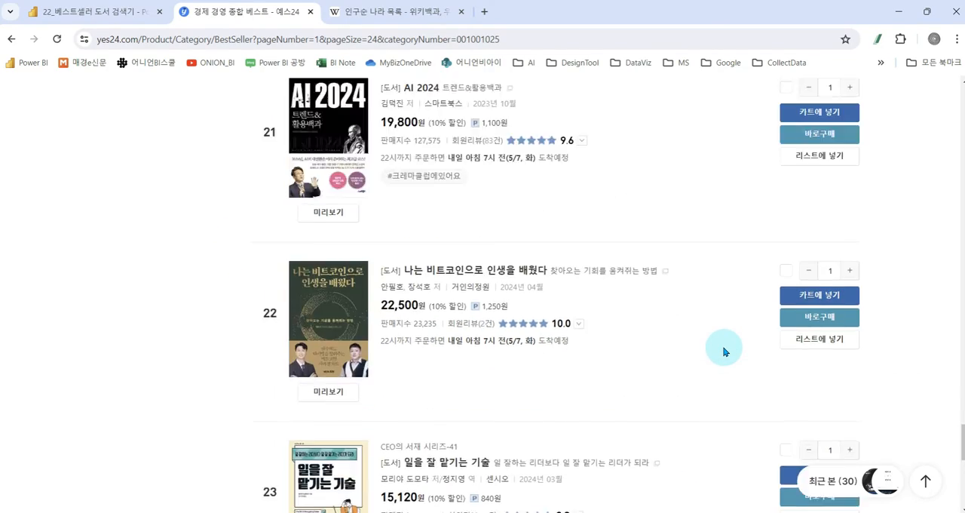
- Return to the start of the bestseller list and check the available items-per-page options without changing the selection
{"action": "left_click_drag", "start_coordinate": [962, 384], "coordinate": [940, 128]}
{"action": "key", "text": "ctrl+1"}
{"action": "left_click", "coordinate": [707, 297]}
{"action": "left_click_drag", "start_coordinate": [707, 297], "coordinate": [853, 354]}
{"action": "key", "text": "Escape"}
{"action": "left_click", "coordinate": [821, 321]}
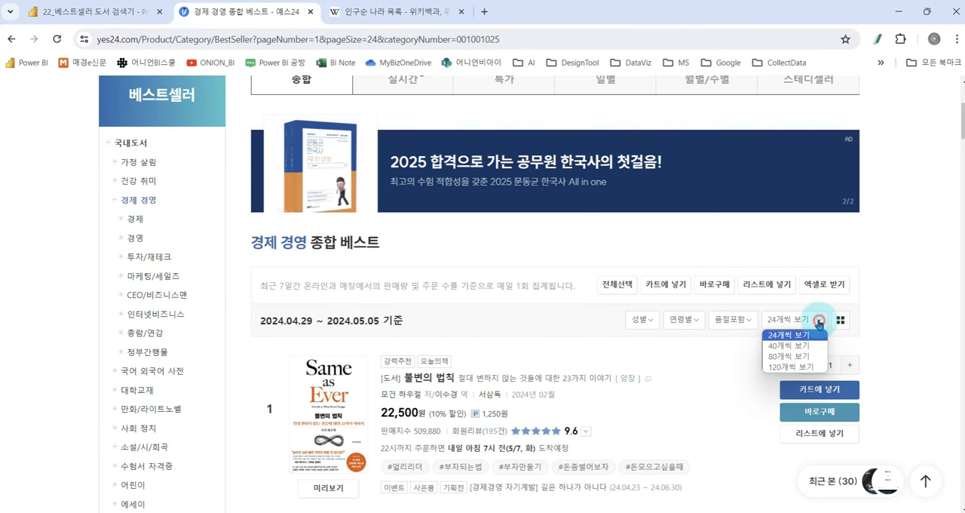
{"action": "left_click", "coordinate": [884, 306]}
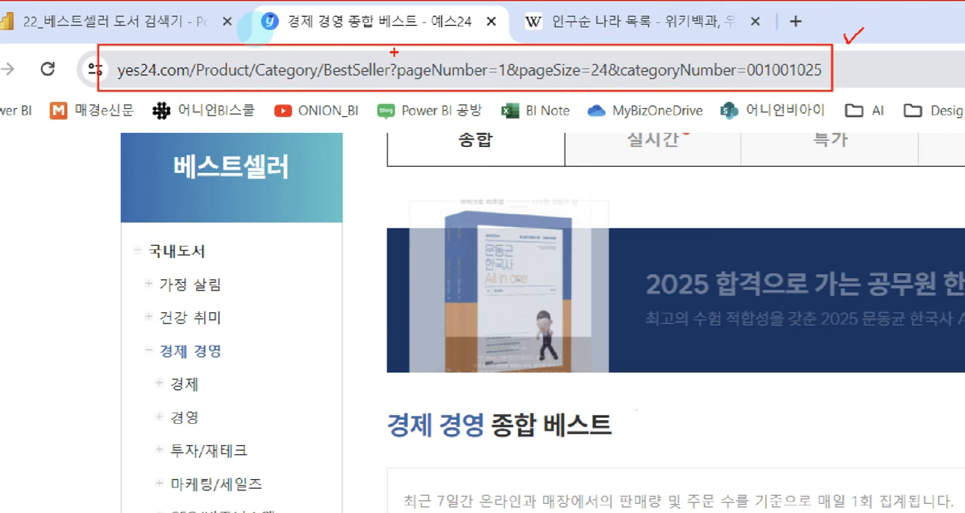
- Examine the pageNumber, pageSize and categoryNumber parameters in the bestseller page's web address
{"action": "left_click_drag", "start_coordinate": [394, 54], "coordinate": [512, 86]}
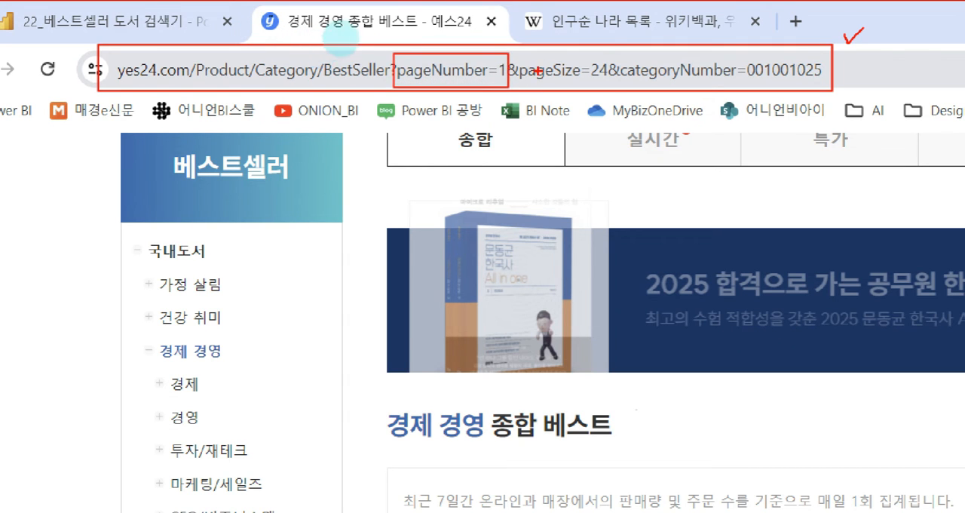
{"action": "mouse_move", "coordinate": [519, 52]}
{"action": "left_mouse_down"}
{"action": "mouse_move", "coordinate": [564, 80]}
{"action": "mouse_move", "coordinate": [609, 87]}
{"action": "left_mouse_up"}
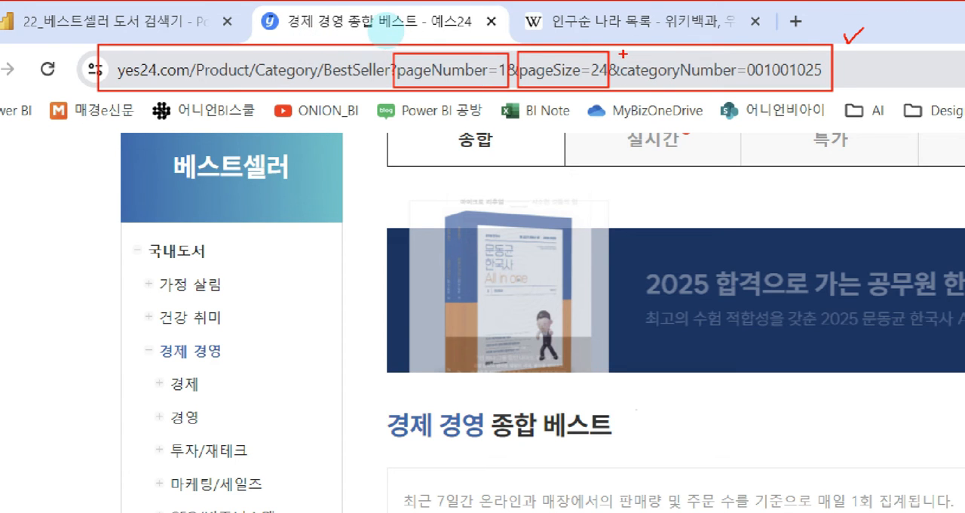
{"action": "left_click_drag", "start_coordinate": [623, 54], "coordinate": [829, 84]}
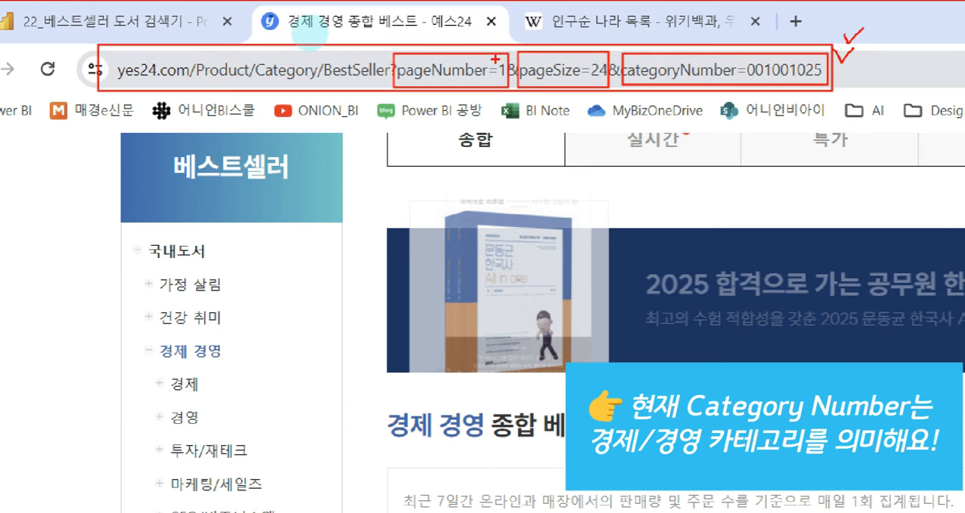
{"action": "mouse_move", "coordinate": [390, 47]}
{"action": "left_mouse_down"}
{"action": "mouse_move", "coordinate": [511, 100]}
{"action": "mouse_move", "coordinate": [504, 74]}
{"action": "left_mouse_up"}
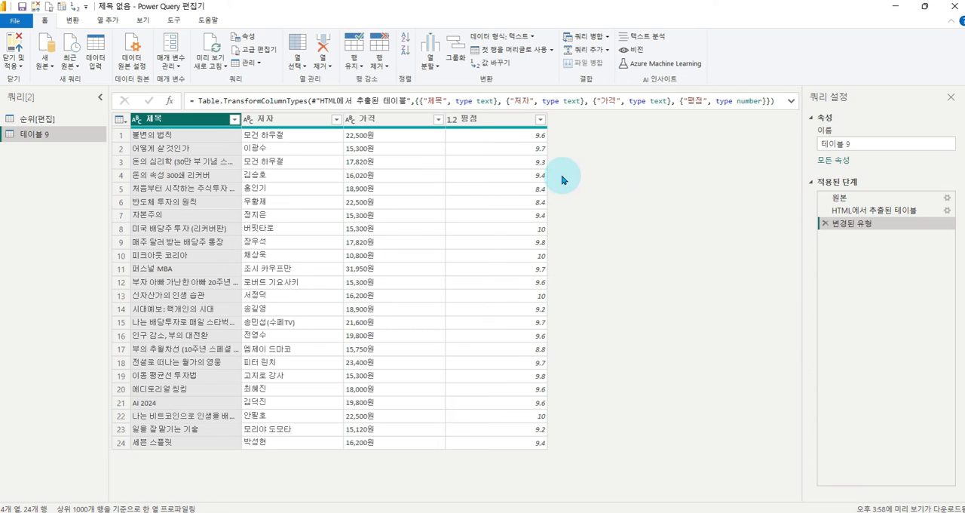
- Delete the 순위[편집] query in the Power Query Editor and confirm the deletion
{"action": "left_click", "coordinate": [31, 120]}
{"action": "right_click", "coordinate": [30, 120]}
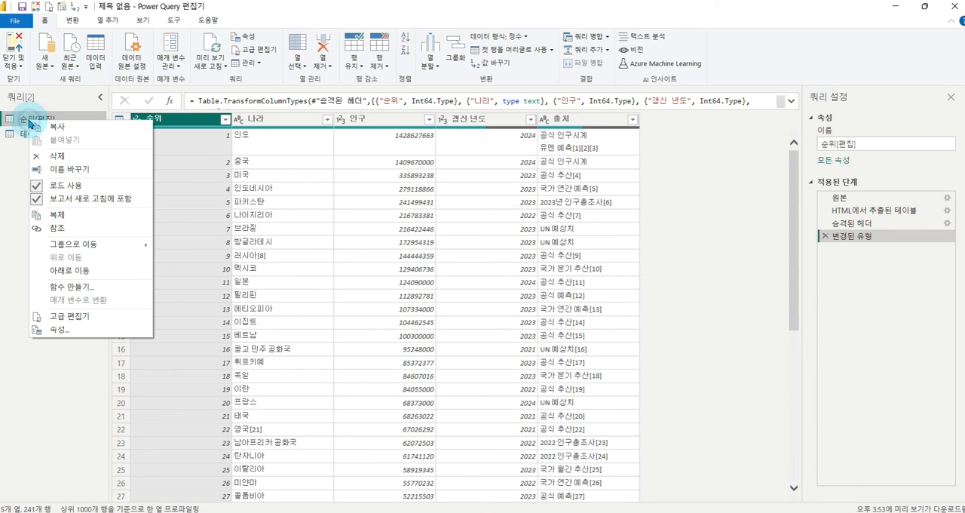
{"action": "left_click", "coordinate": [60, 156]}
{"action": "left_click", "coordinate": [531, 291]}
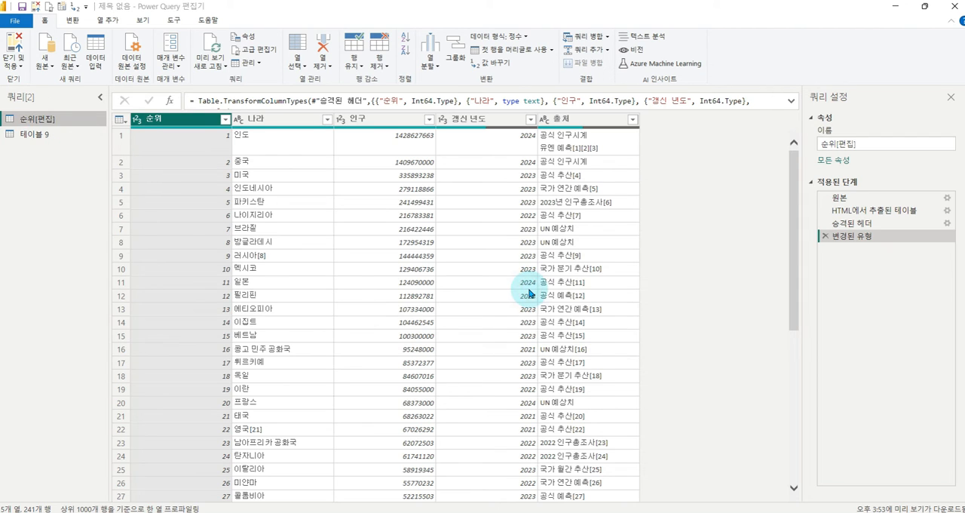
- Rename the 테이블 9 query as Sample
{"action": "left_click", "coordinate": [25, 121]}
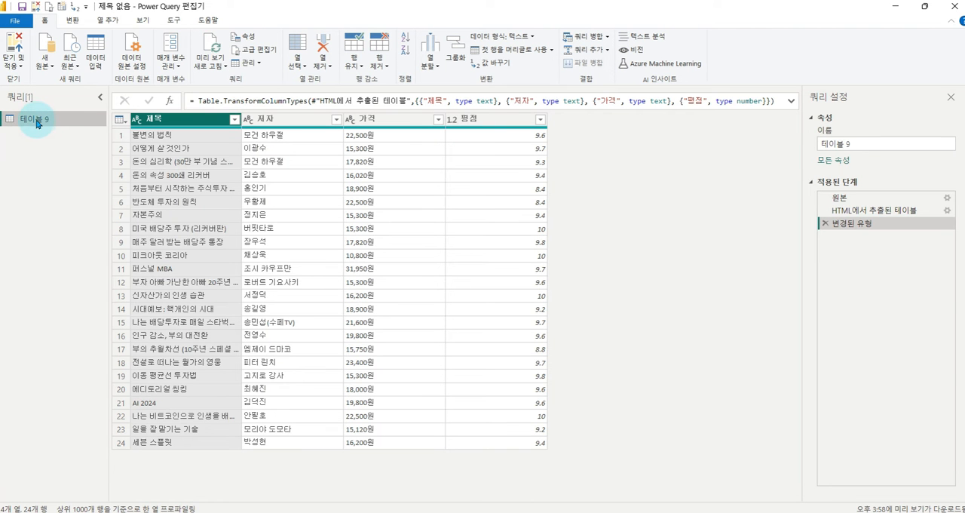
{"action": "double_click", "coordinate": [32, 121]}
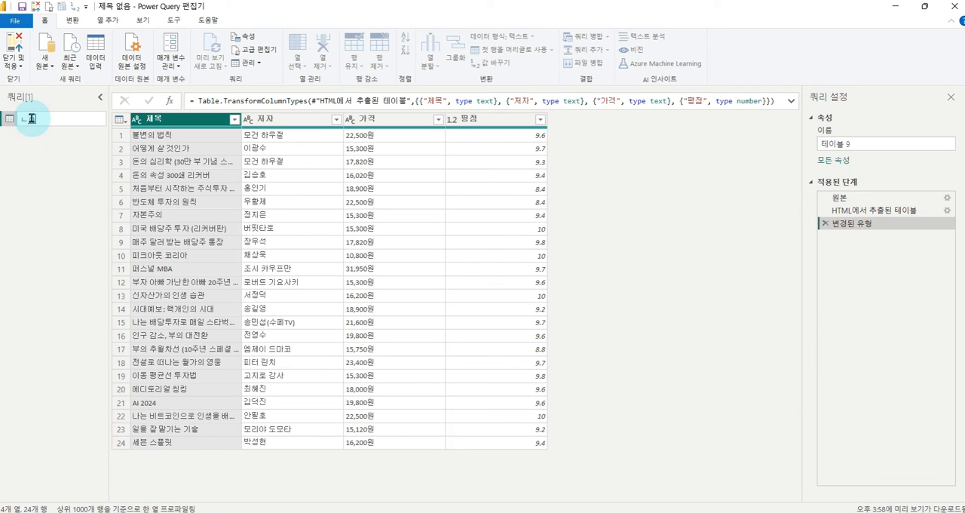
{"action": "type", "text": "Sample"}
{"action": "key", "text": "Return"}
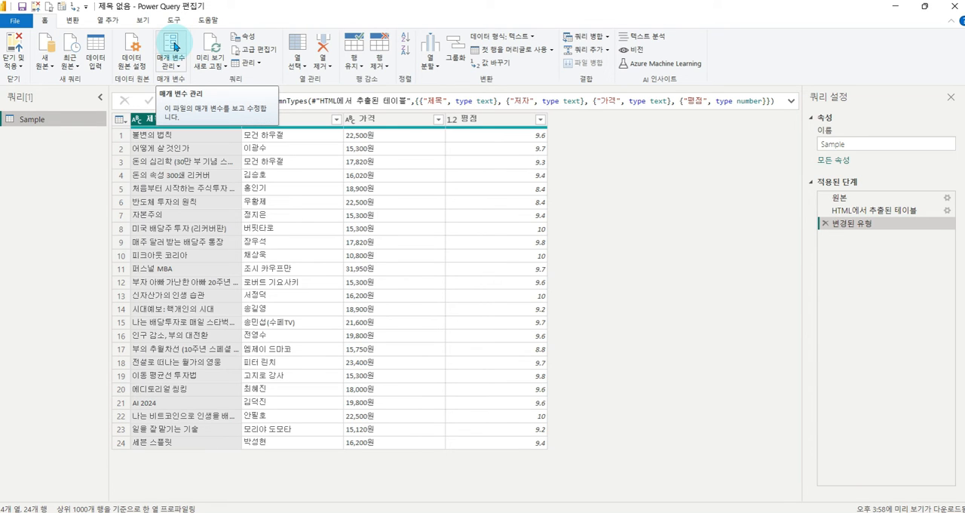
- Create a new query parameter named parameter with the type 텍스트 and the current value 1
{"action": "left_click", "coordinate": [172, 47]}
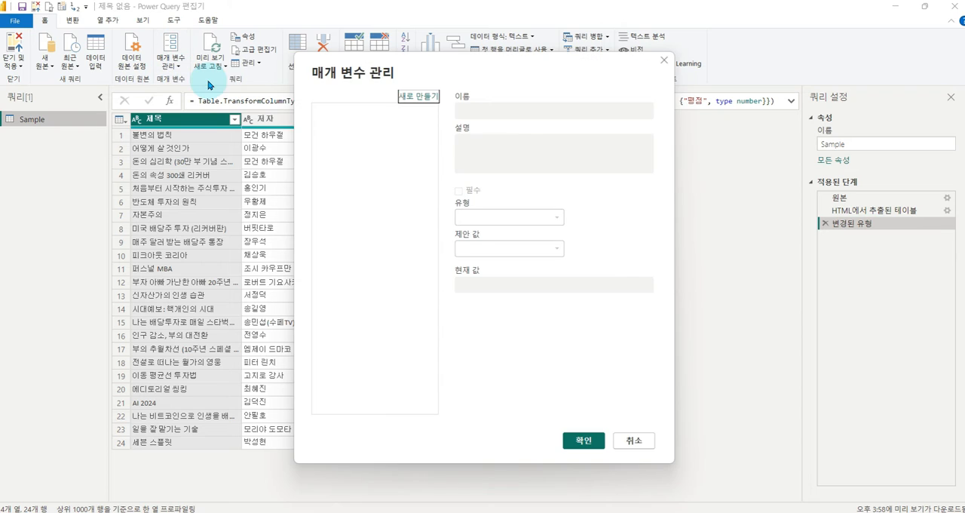
{"action": "left_click", "coordinate": [417, 101]}
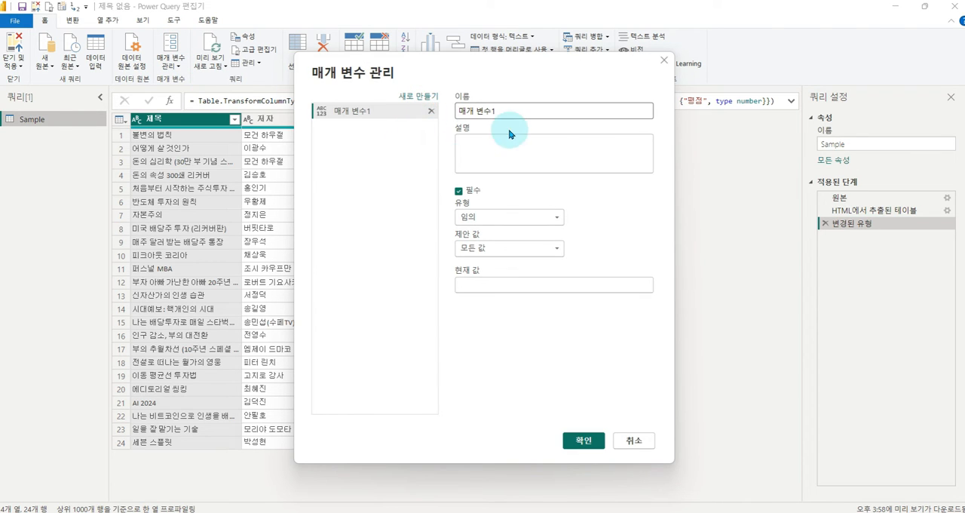
{"action": "left_click_drag", "start_coordinate": [498, 110], "coordinate": [425, 108]}
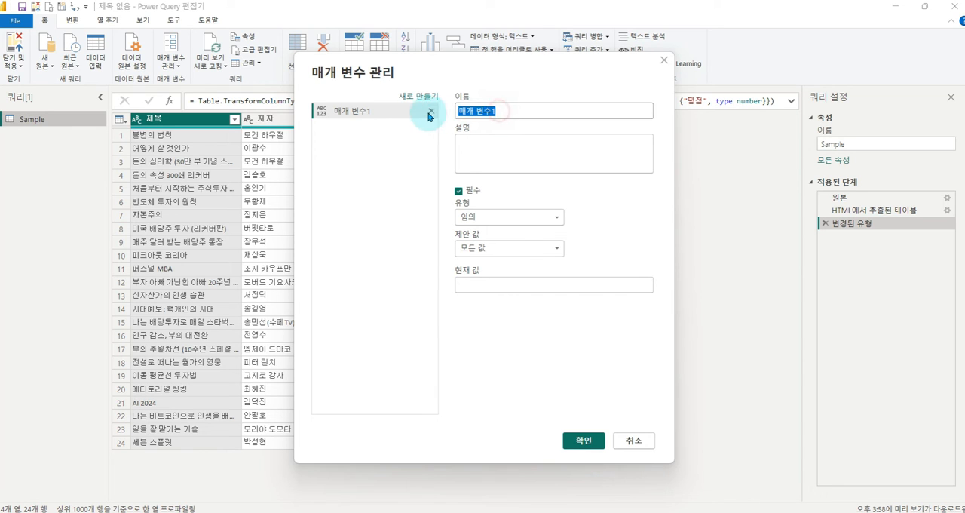
{"action": "type", "text": "ㅔ ㅁ"}
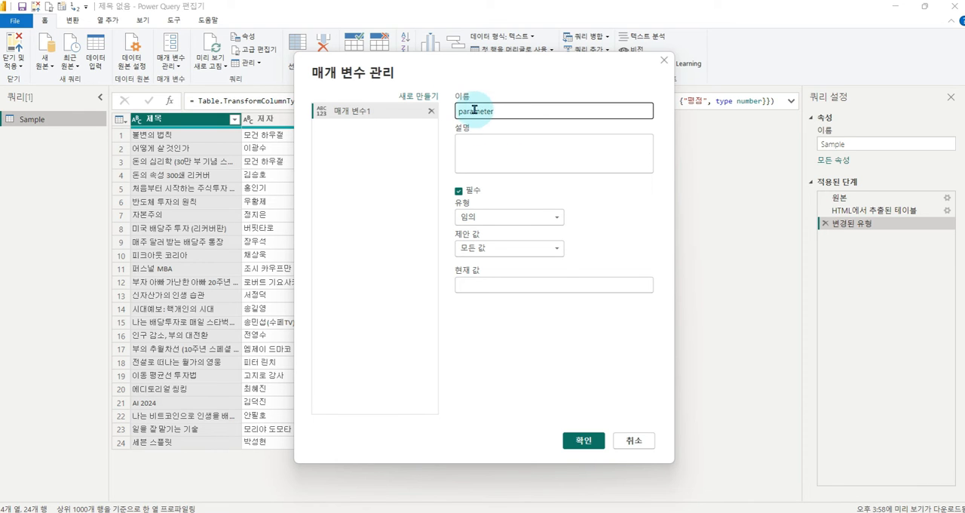
{"action": "left_click", "coordinate": [554, 220]}
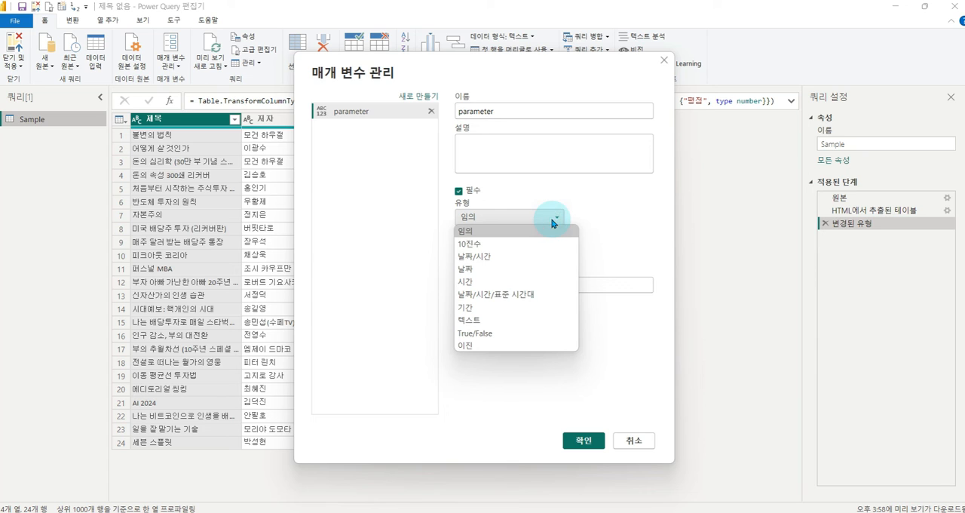
{"action": "left_click", "coordinate": [500, 323]}
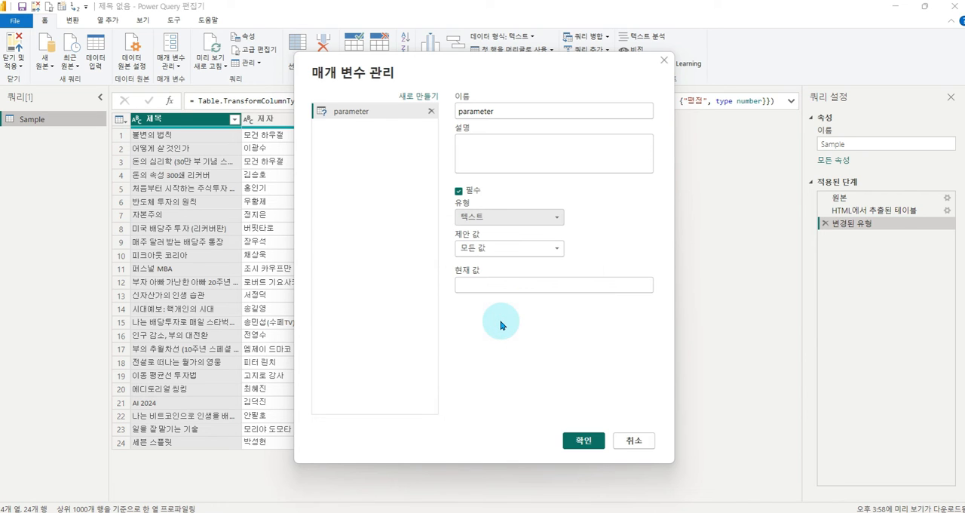
{"action": "left_click", "coordinate": [513, 283]}
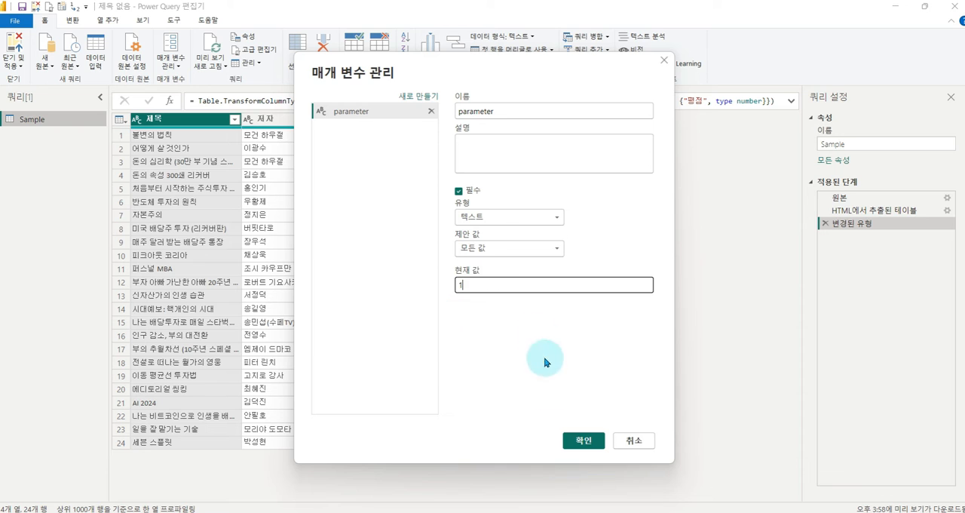
{"action": "left_click", "coordinate": [581, 440]}
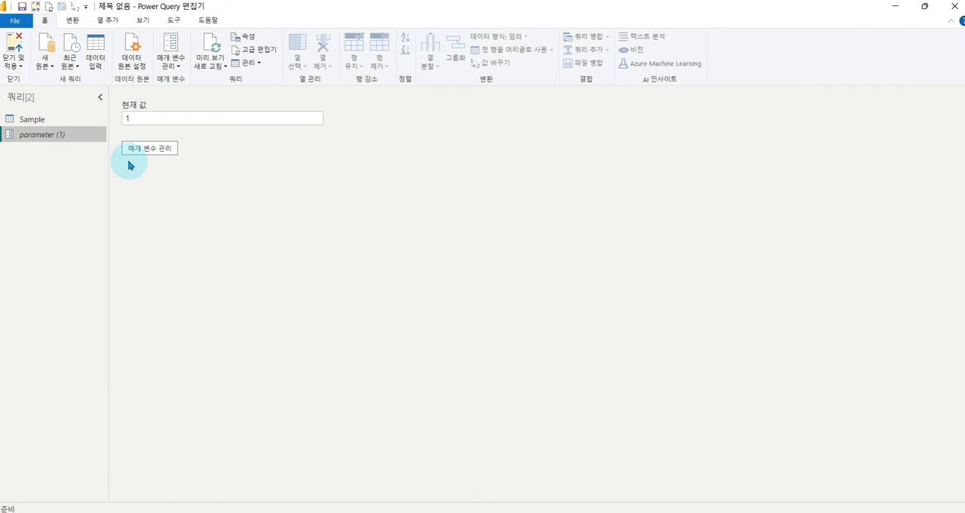
{"action": "mouse_move", "coordinate": [116, 95]}
{"action": "left_mouse_down"}
{"action": "mouse_move", "coordinate": [340, 150]}
{"action": "mouse_move", "coordinate": [332, 139]}
{"action": "left_mouse_up"}
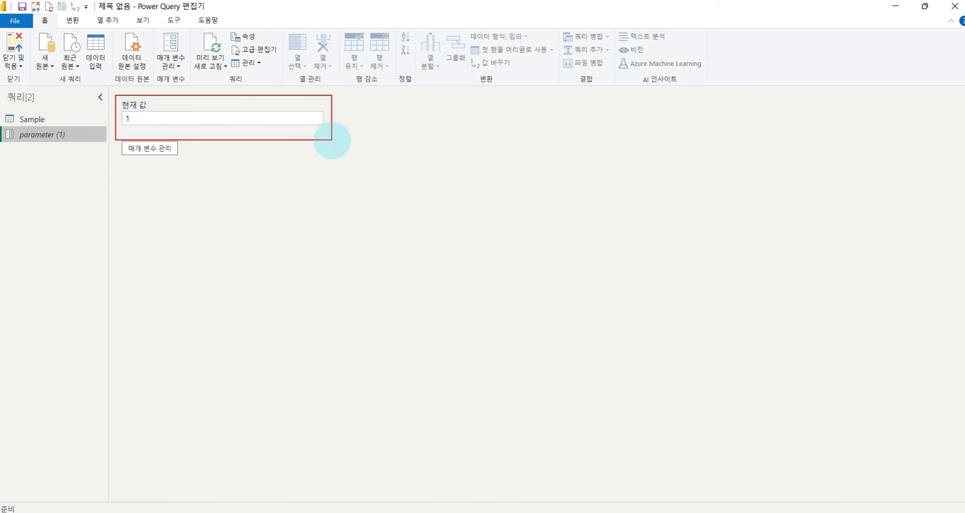
{"action": "mouse_move", "coordinate": [43, 149]}
{"action": "left_mouse_down"}
{"action": "mouse_move", "coordinate": [11, 161]}
{"action": "mouse_move", "coordinate": [64, 135]}
{"action": "mouse_move", "coordinate": [43, 156]}
{"action": "left_mouse_up"}
{"action": "key", "text": "Escape"}
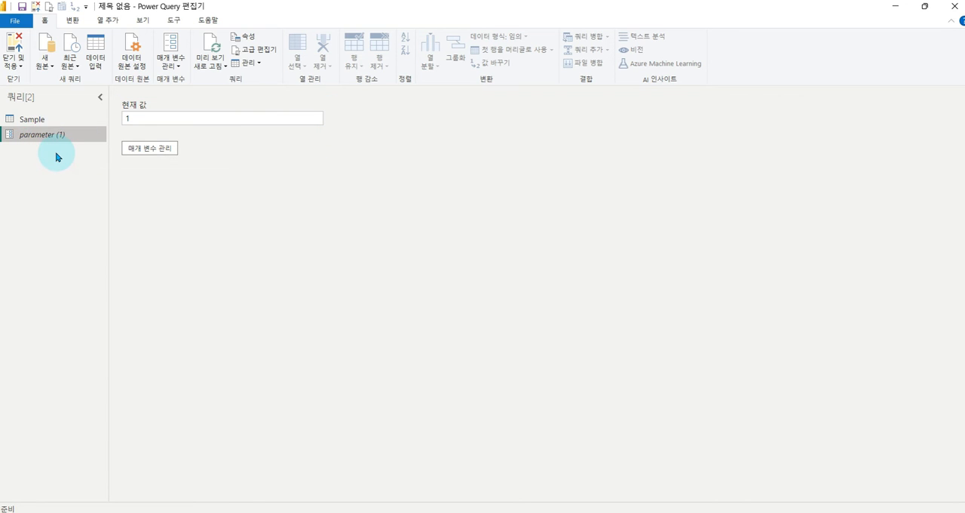
- Select the Sample query and locate the 원본 step among its applied steps
{"action": "left_click", "coordinate": [34, 119]}
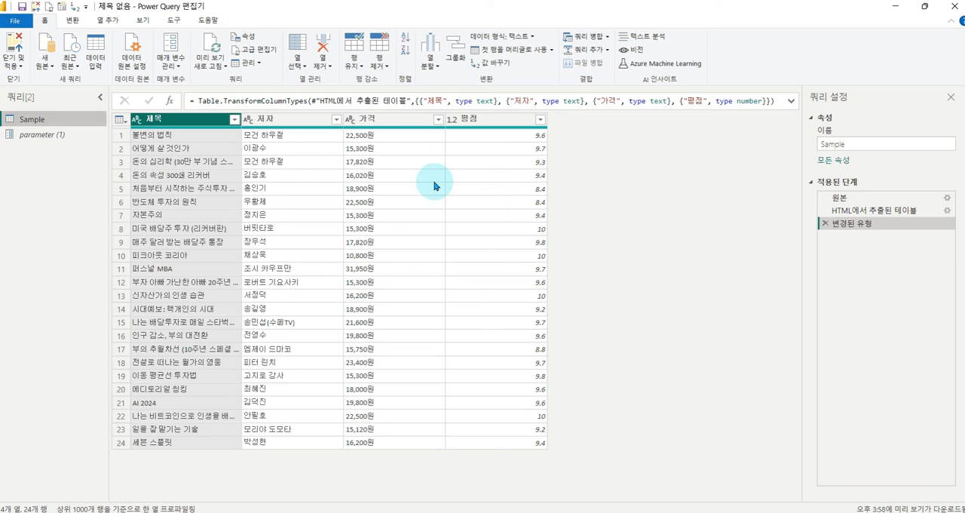
{"action": "key", "text": "ctrl+1"}
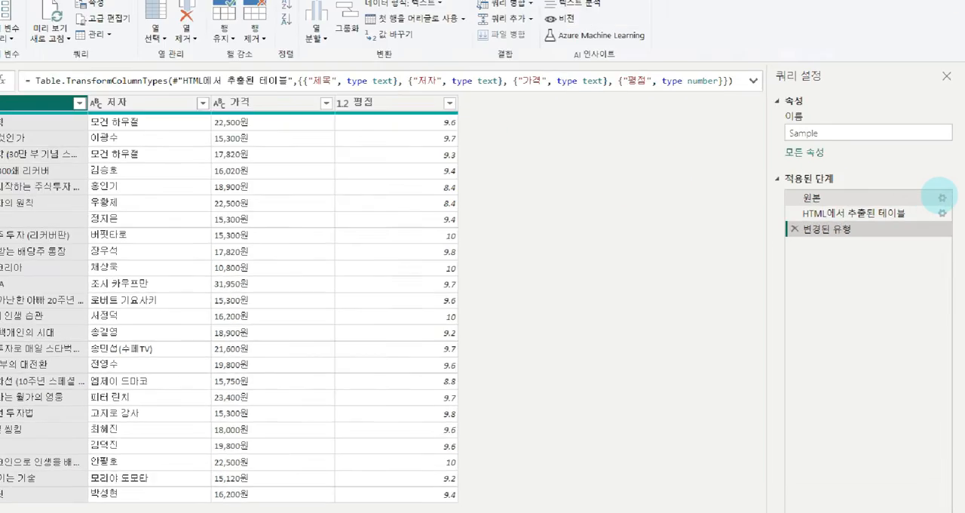
{"action": "left_click", "coordinate": [940, 195]}
{"action": "left_click_drag", "start_coordinate": [712, 179], "coordinate": [944, 215]}
{"action": "left_click_drag", "start_coordinate": [920, 159], "coordinate": [942, 156]}
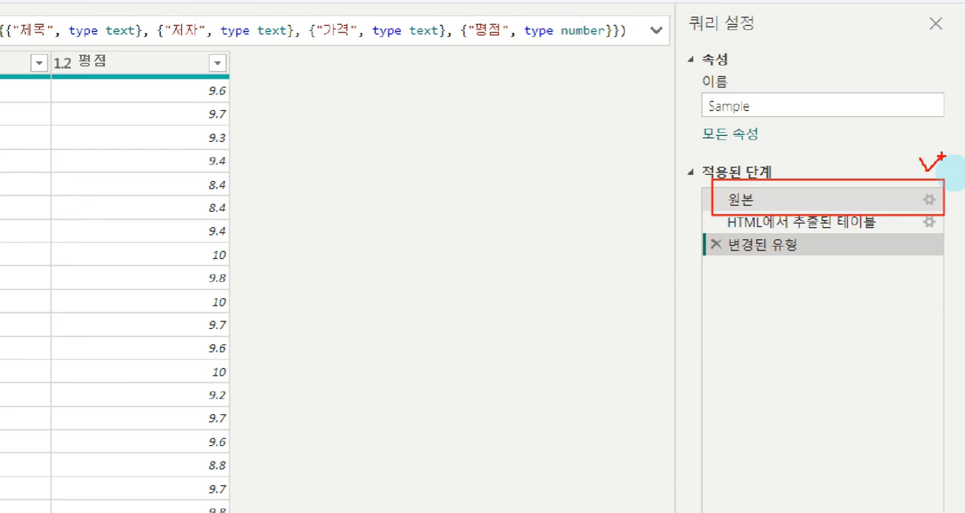
{"action": "key", "text": "Escape"}
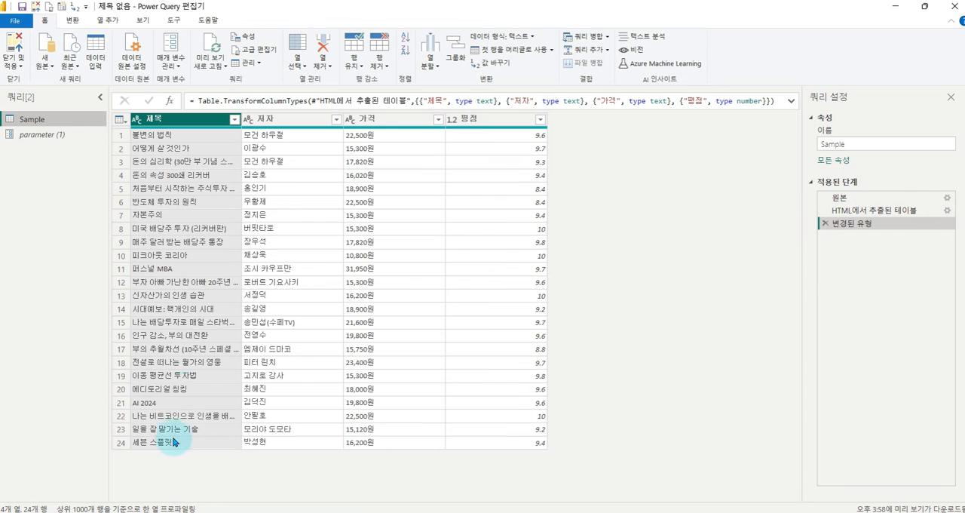
- Switch to the YES24 bestseller page in Chrome, check the pageNumber value in its web address, and return to the Power Query Editor
{"action": "key", "text": "alt+Tab"}
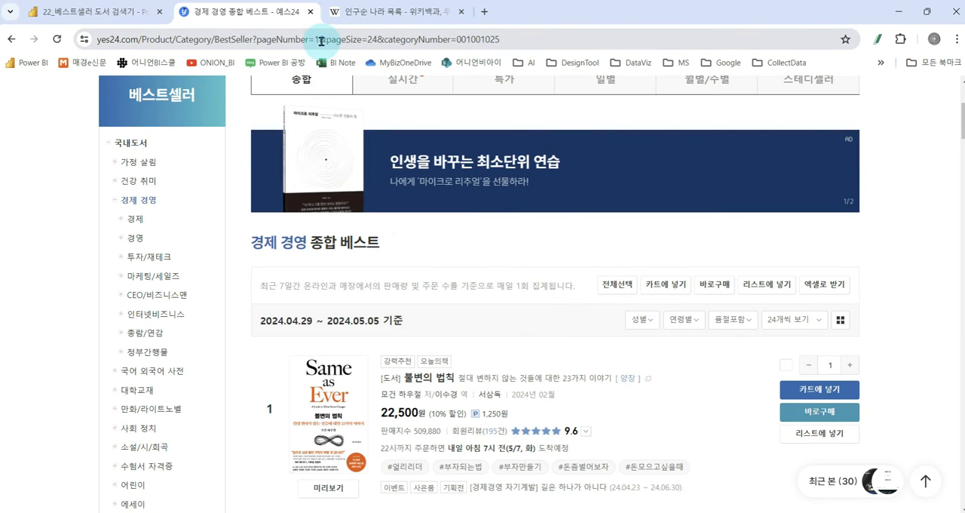
{"action": "key", "text": "ctrl+1"}
{"action": "left_click", "coordinate": [321, 42]}
{"action": "mouse_move", "coordinate": [205, 49]}
{"action": "left_mouse_down"}
{"action": "mouse_move", "coordinate": [286, 82]}
{"action": "mouse_move", "coordinate": [332, 84]}
{"action": "mouse_move", "coordinate": [321, 73]}
{"action": "left_mouse_up"}
{"action": "left_click_drag", "start_coordinate": [318, 34], "coordinate": [318, 27]}
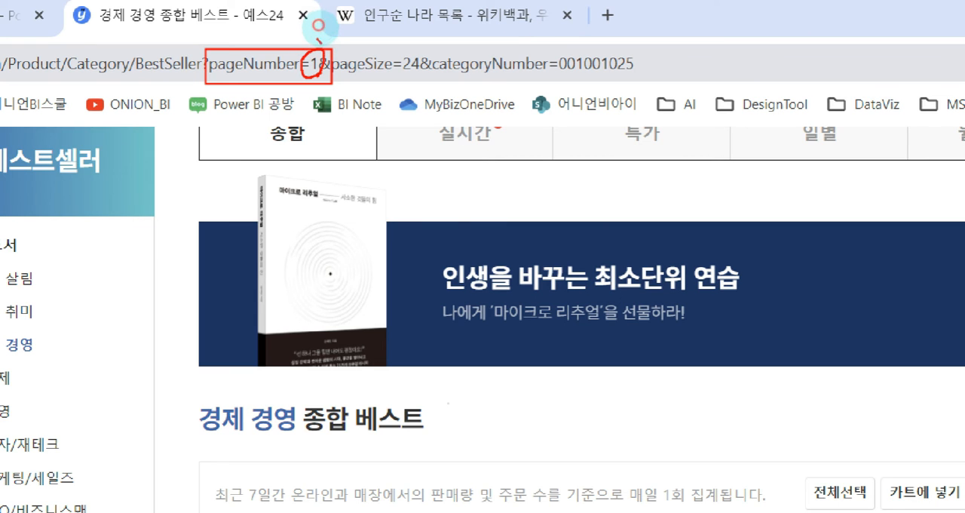
{"action": "key", "text": "Escape"}
{"action": "key", "text": "alt+Tab"}
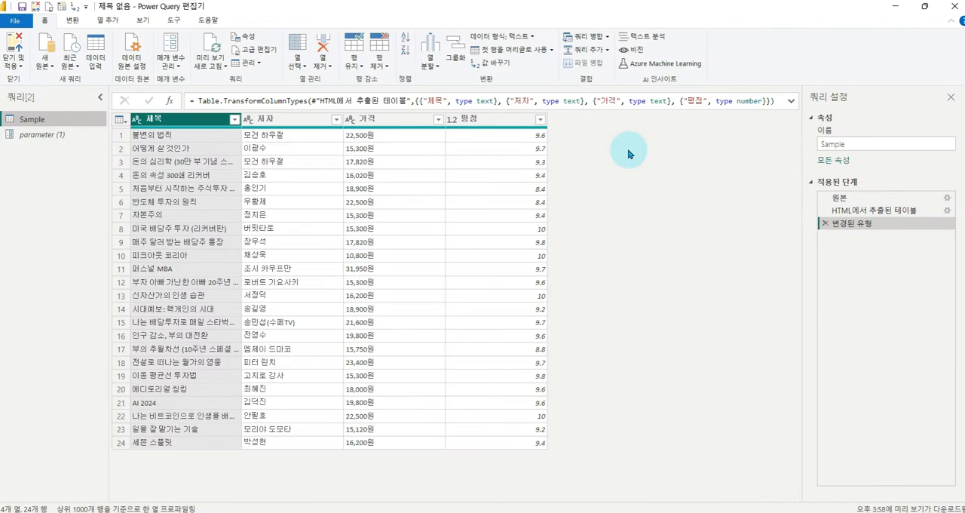
- Open the source settings of the Sample query's 원본 step, switch them to 고급 mode, and add a third URL part
{"action": "key", "text": "ctrl+1"}
{"action": "left_click", "coordinate": [948, 197]}
{"action": "left_click_drag", "start_coordinate": [910, 183], "coordinate": [940, 206]}
{"action": "key", "text": "Escape"}
{"action": "left_click", "coordinate": [947, 198]}
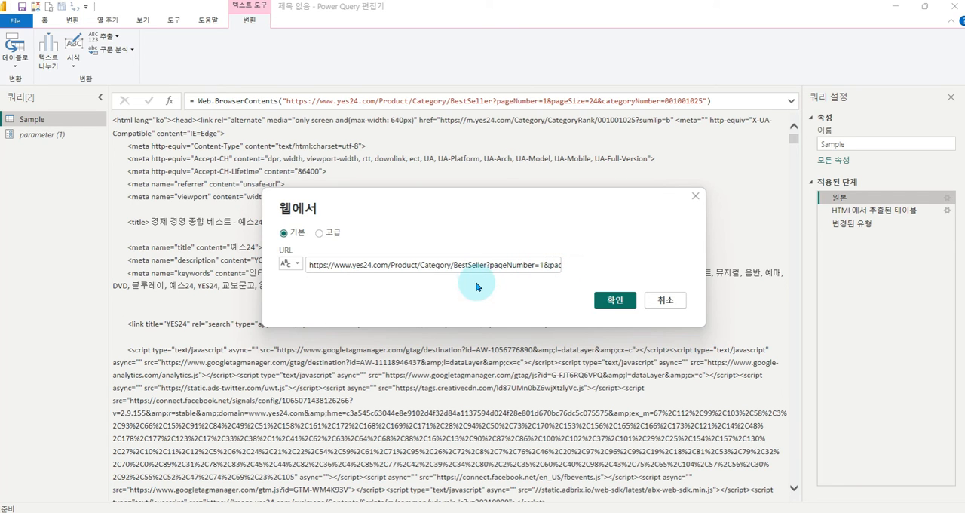
{"action": "left_click", "coordinate": [320, 234]}
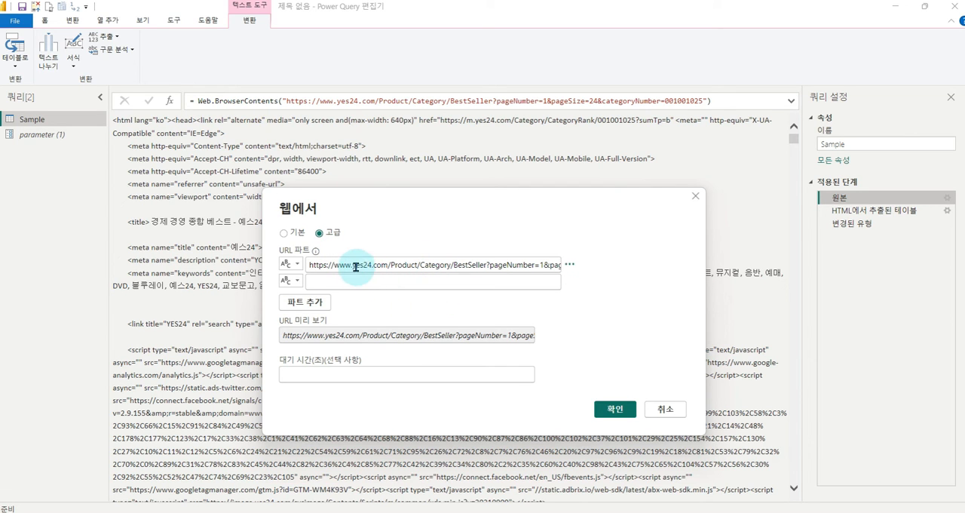
{"action": "left_click", "coordinate": [300, 305]}
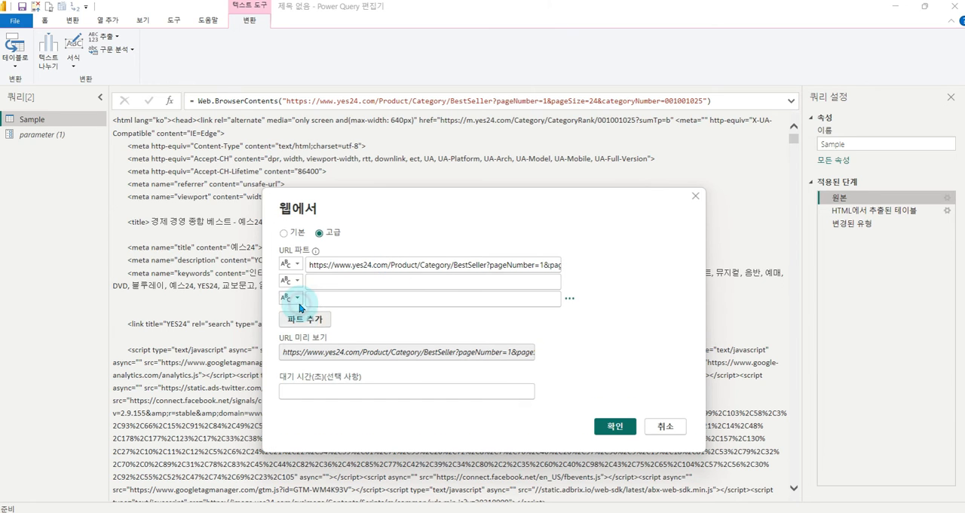
- Split the URL after pageNumber=, leaving 1 in the second part and moving &pageSize=24&categoryNumber=001001025 to the third part
{"action": "left_click", "coordinate": [540, 266]}
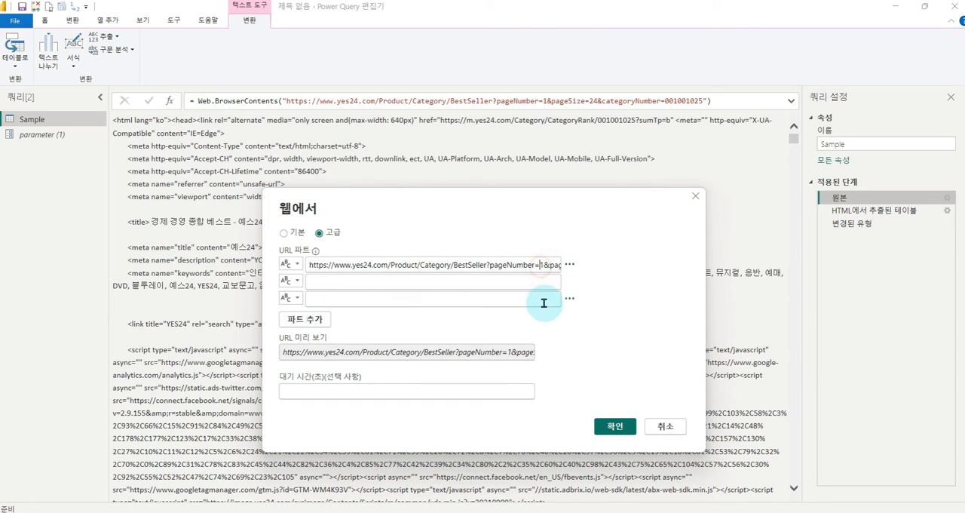
{"action": "key", "text": "shift+End"}
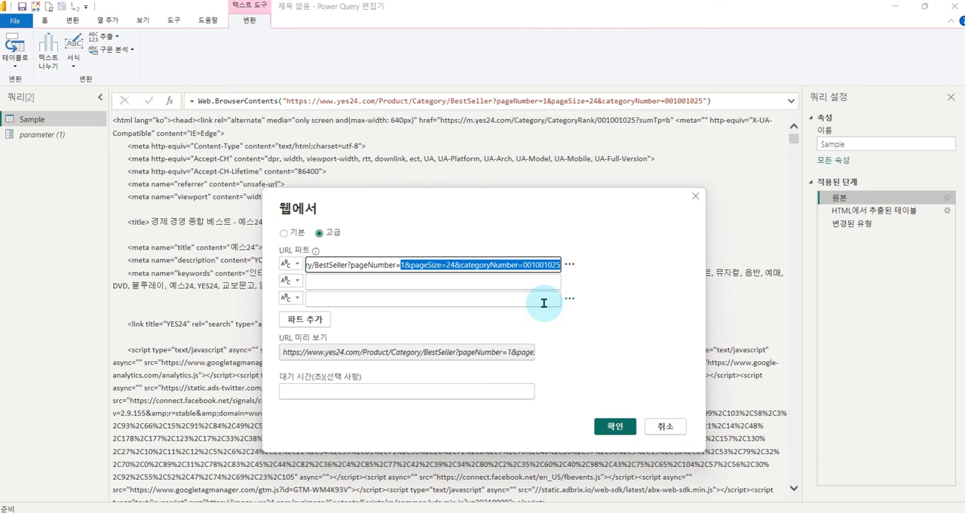
{"action": "key", "text": "ctrl+x"}
{"action": "left_click", "coordinate": [391, 280]}
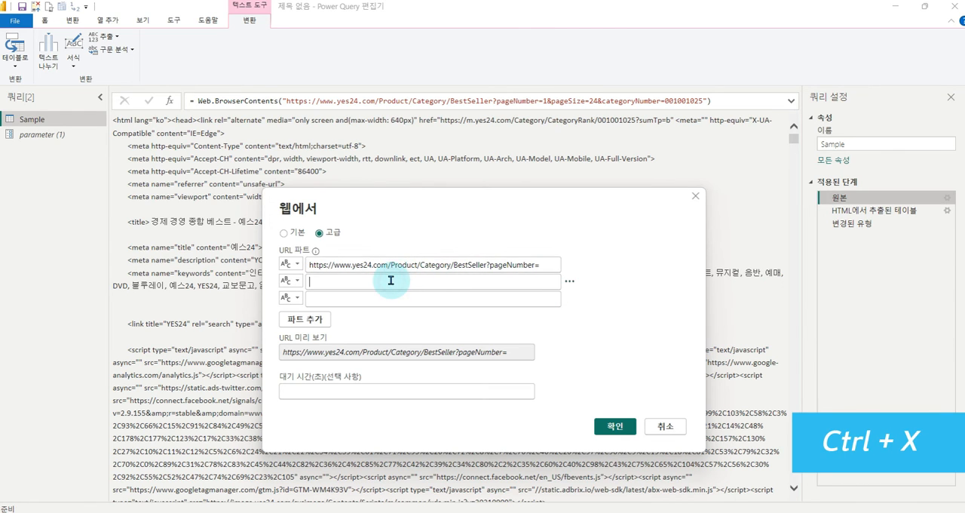
{"action": "key", "text": "ctrl+v"}
{"action": "left_click_drag", "start_coordinate": [316, 281], "coordinate": [478, 282]}
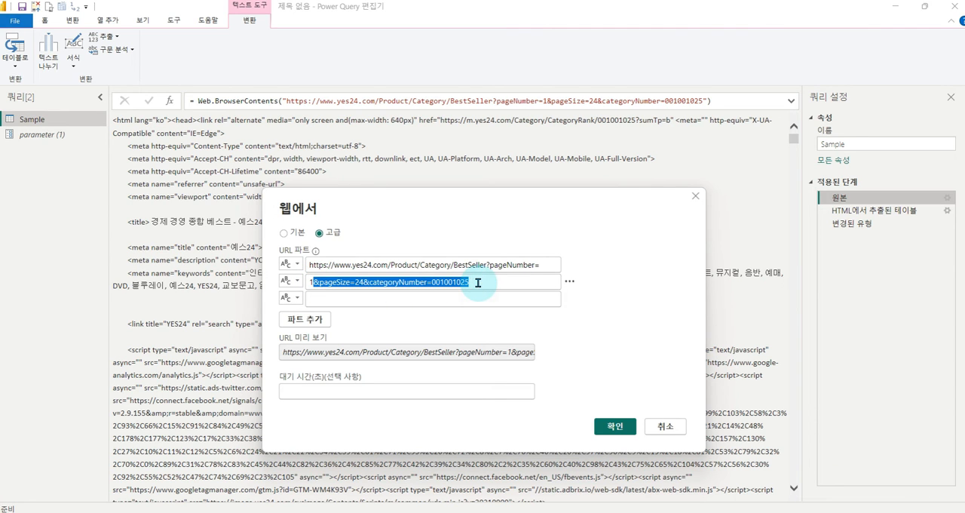
{"action": "key", "text": "ctrl+x"}
{"action": "left_click", "coordinate": [362, 299]}
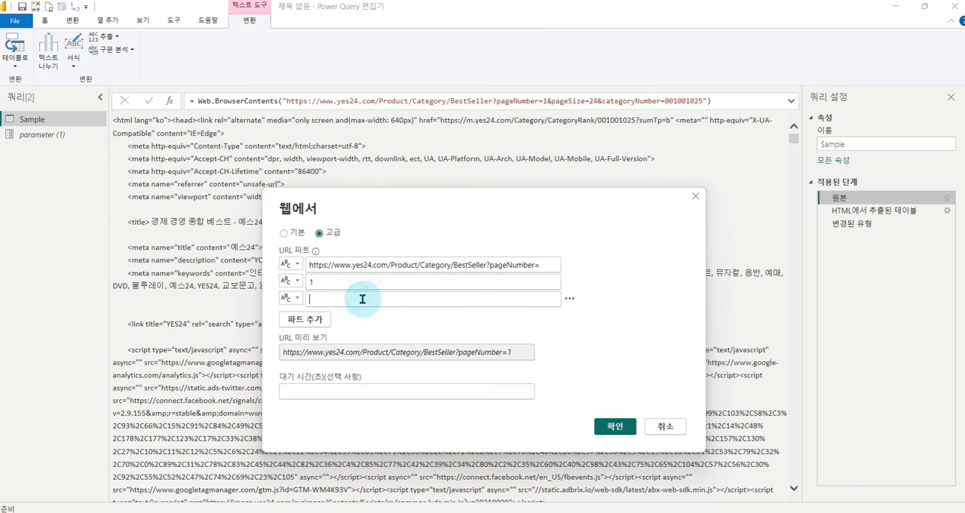
{"action": "key", "text": "ctrl+v"}
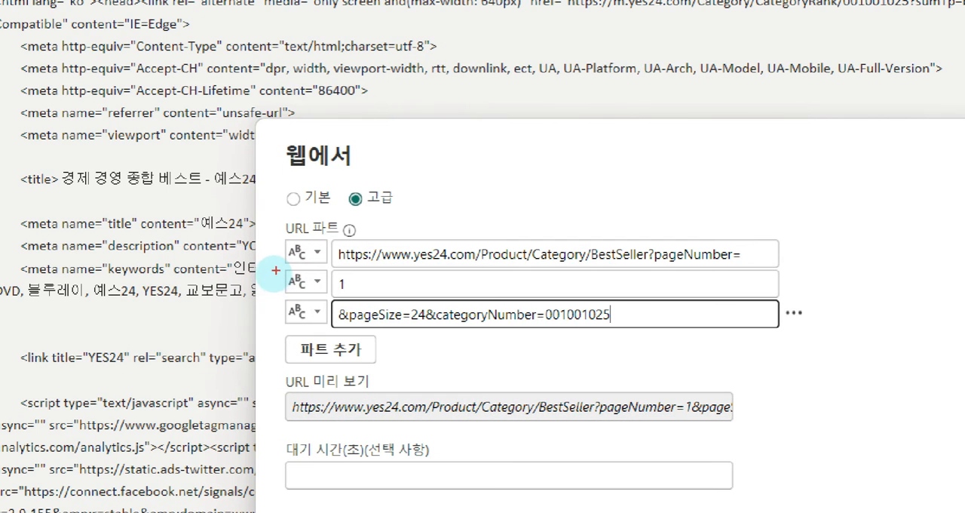
- Replace the fixed page number in the second URL part with the query parameter named parameter and apply the source settings
{"action": "left_click_drag", "start_coordinate": [276, 270], "coordinate": [383, 297]}
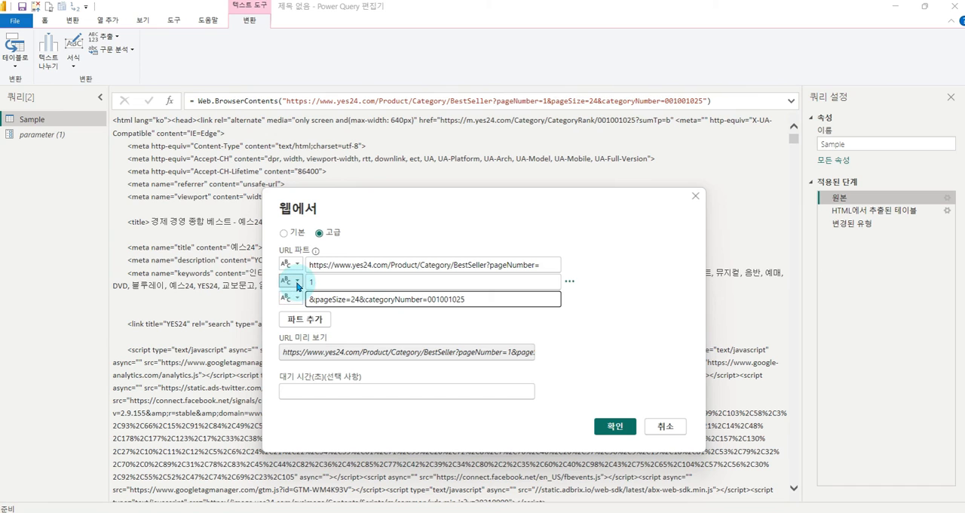
{"action": "left_click", "coordinate": [298, 282]}
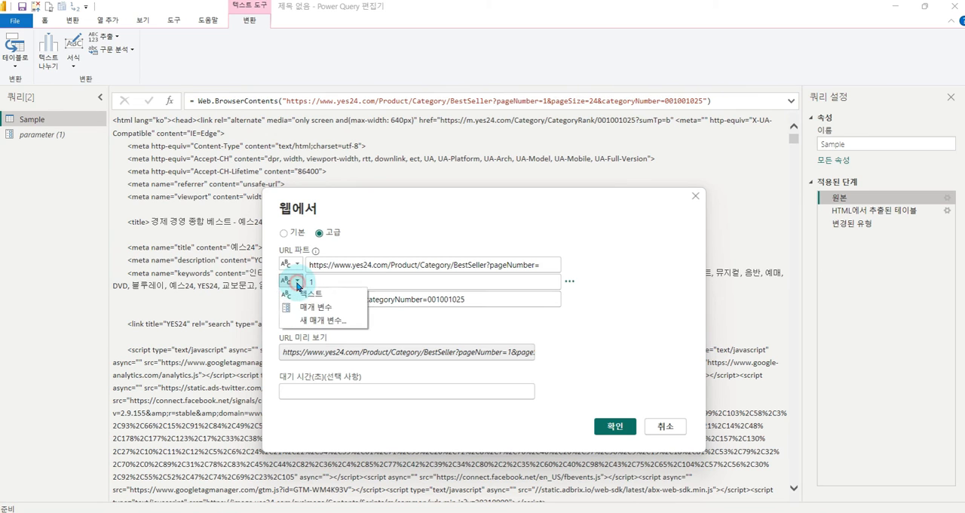
{"action": "left_click", "coordinate": [319, 308]}
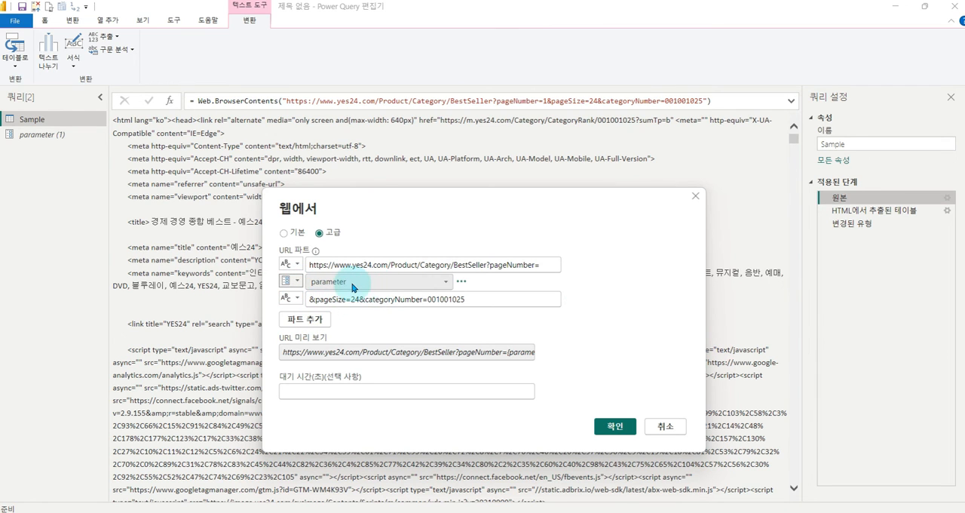
{"action": "left_click_drag", "start_coordinate": [308, 285], "coordinate": [361, 288]}
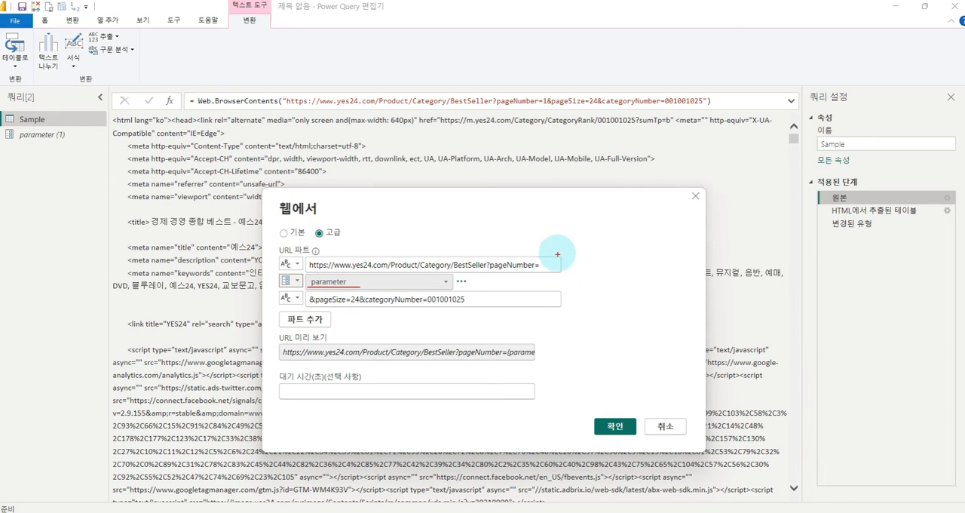
{"action": "mouse_move", "coordinate": [556, 248]}
{"action": "left_mouse_down"}
{"action": "mouse_move", "coordinate": [584, 290]}
{"action": "mouse_move", "coordinate": [555, 315]}
{"action": "left_mouse_up"}
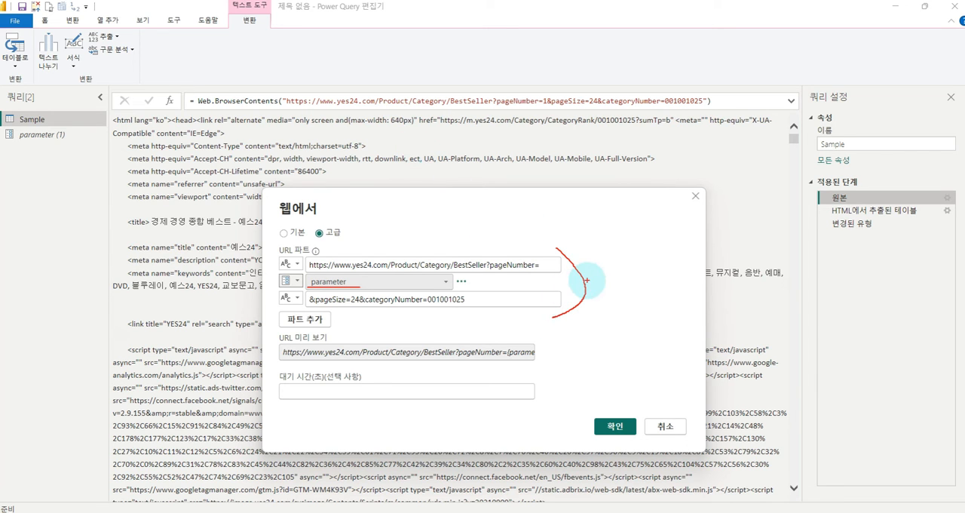
{"action": "key", "text": "Escape"}
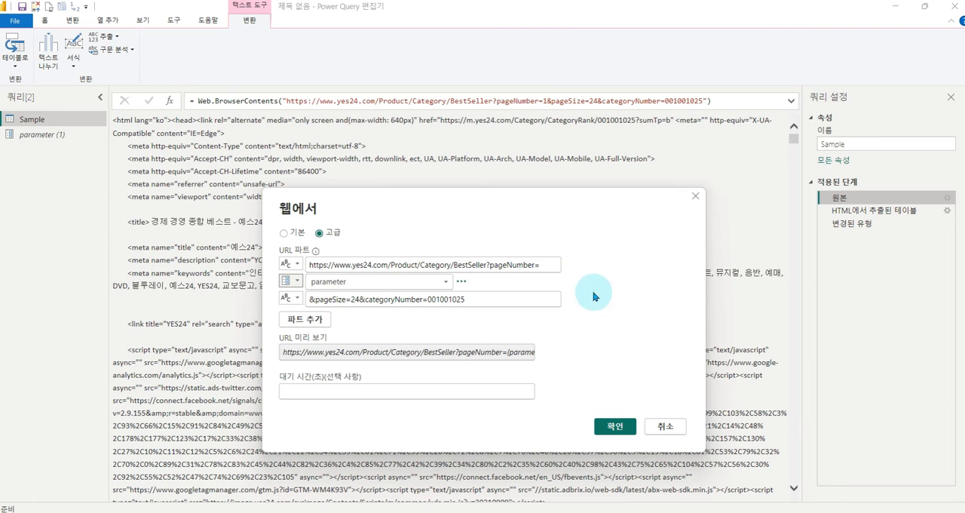
{"action": "left_click", "coordinate": [615, 428]}
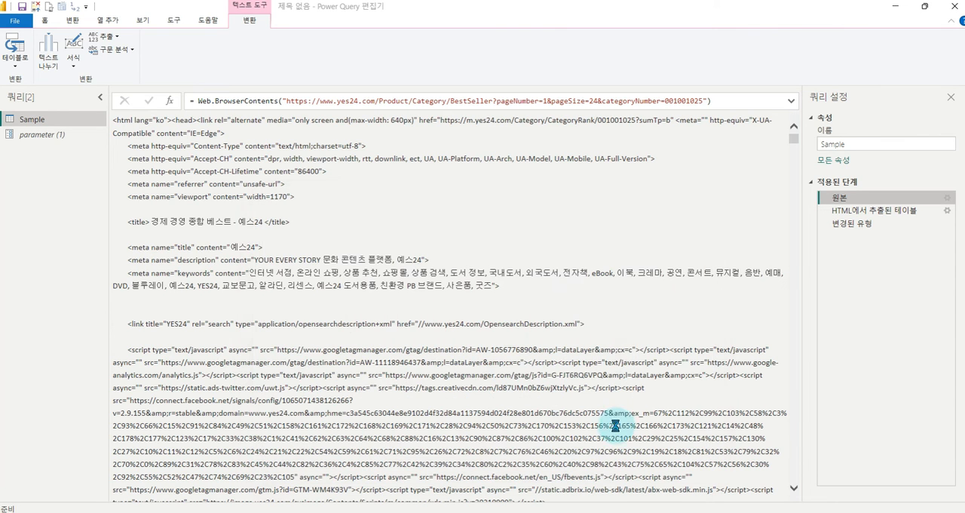
- Select the 변경된 유형 step of the Sample query and examine the resulting book table
{"action": "left_click", "coordinate": [882, 222]}
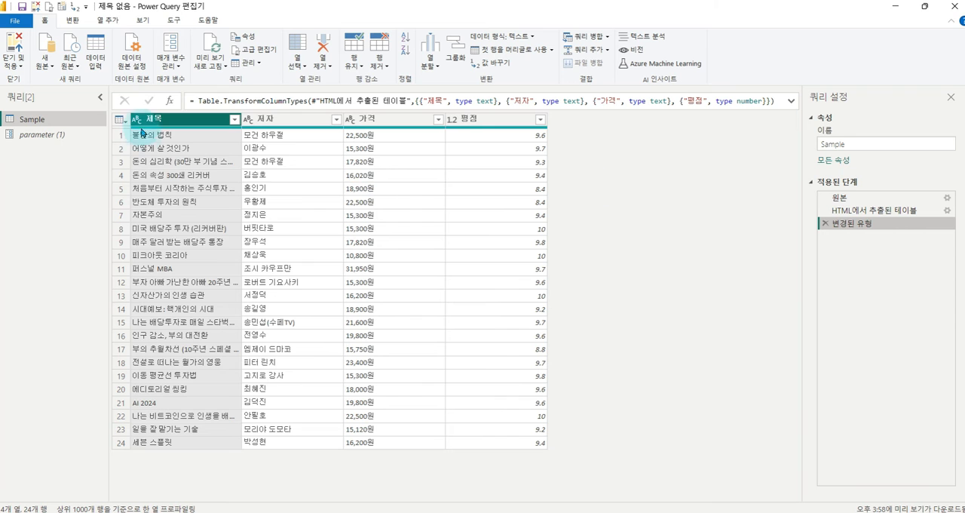
{"action": "mouse_move", "coordinate": [126, 110]}
{"action": "left_mouse_down"}
{"action": "mouse_move", "coordinate": [411, 396]}
{"action": "mouse_move", "coordinate": [558, 467]}
{"action": "mouse_move", "coordinate": [555, 460]}
{"action": "left_mouse_up"}
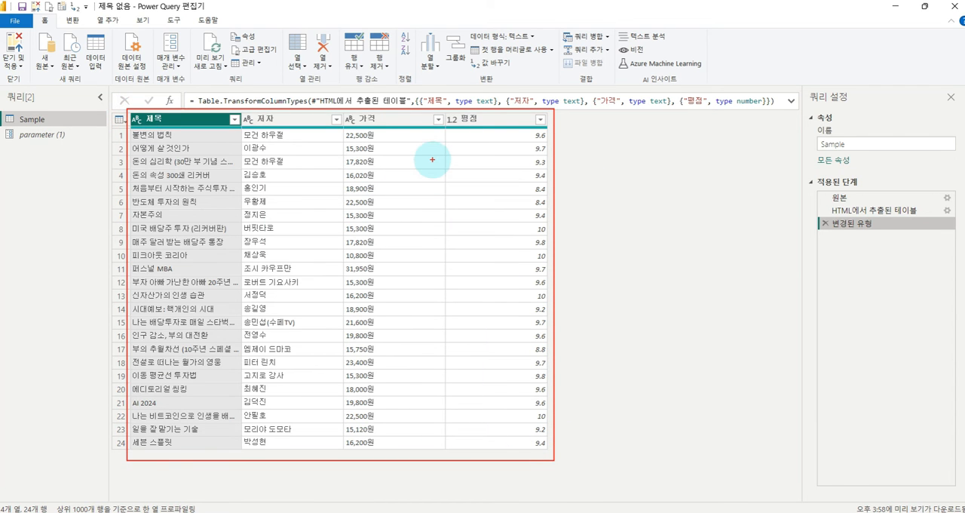
- Set the current value of parameter to 2 and examine the book table in the Sample query
{"action": "left_click_drag", "start_coordinate": [18, 145], "coordinate": [73, 144]}
{"action": "mouse_move", "coordinate": [273, 326]}
{"action": "left_mouse_down"}
{"action": "mouse_move", "coordinate": [307, 187]}
{"action": "mouse_move", "coordinate": [280, 352]}
{"action": "mouse_move", "coordinate": [297, 332]}
{"action": "left_mouse_up"}
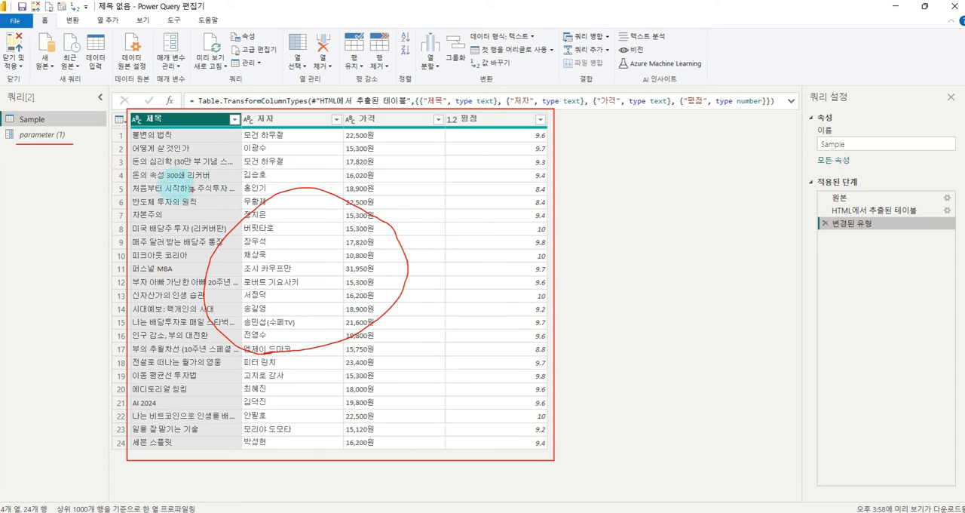
{"action": "left_click", "coordinate": [47, 134]}
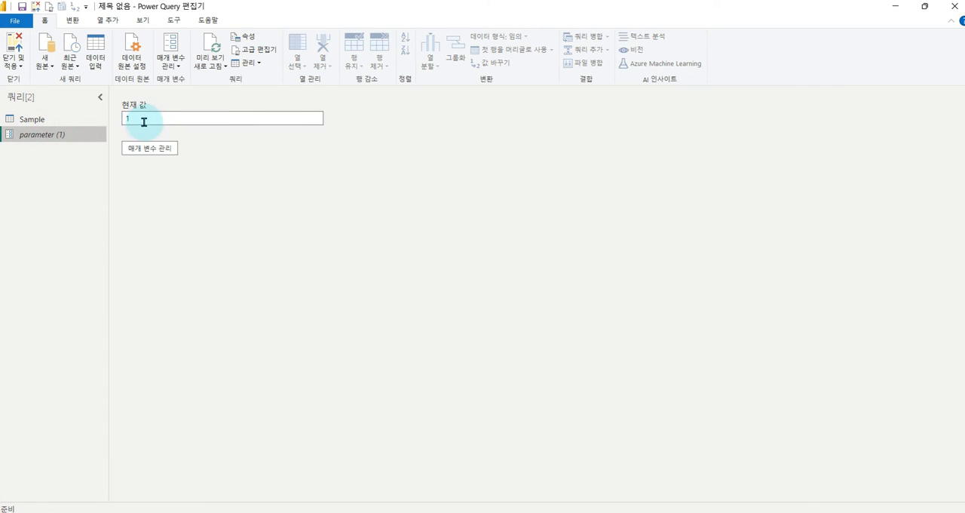
{"action": "left_click", "coordinate": [143, 122]}
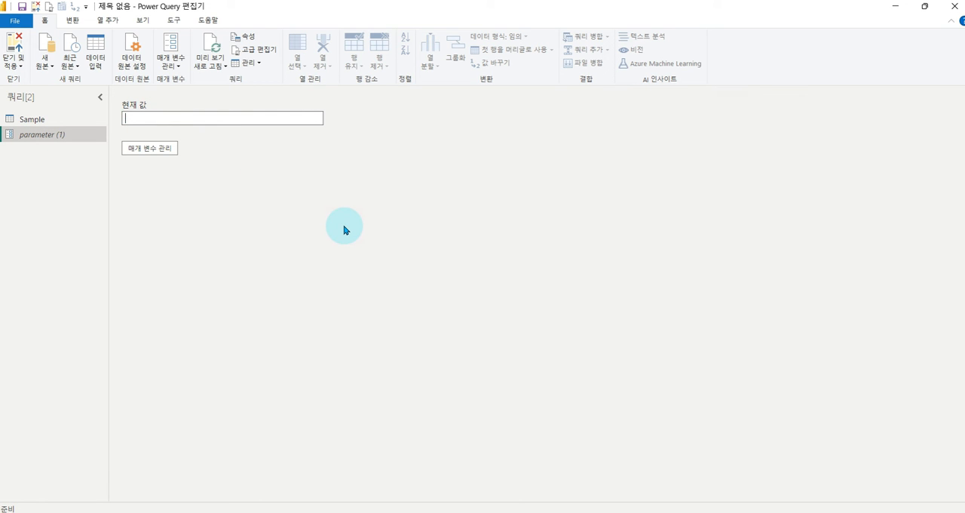
{"action": "key", "text": "Return"}
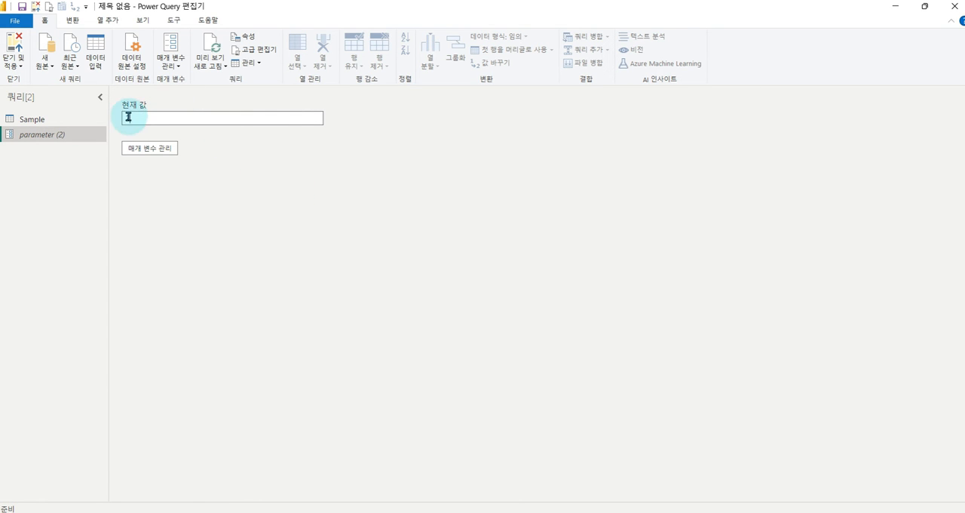
{"action": "left_click", "coordinate": [28, 121]}
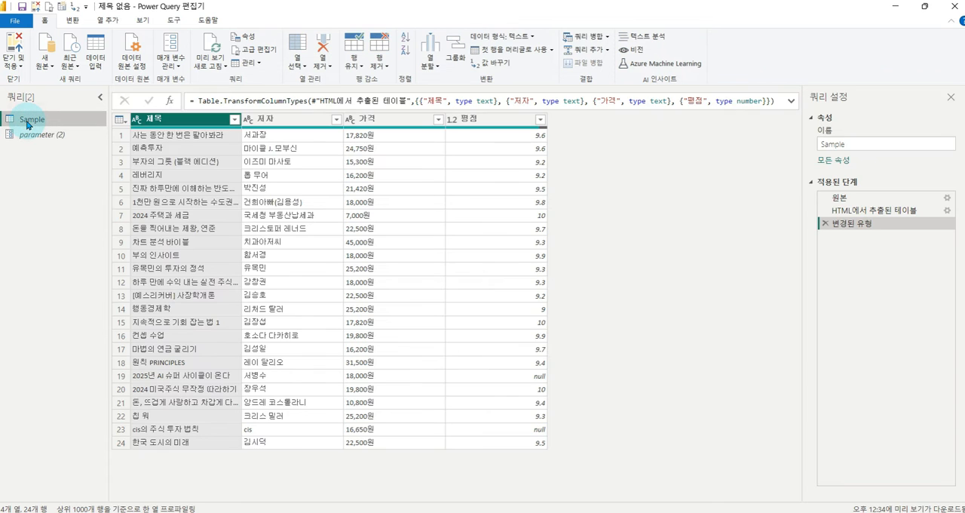
{"action": "mouse_move", "coordinate": [125, 118]}
{"action": "left_mouse_down"}
{"action": "mouse_move", "coordinate": [217, 199]}
{"action": "mouse_move", "coordinate": [565, 438]}
{"action": "mouse_move", "coordinate": [565, 452]}
{"action": "left_mouse_up"}
{"action": "left_click_drag", "start_coordinate": [555, 219], "coordinate": [624, 201]}
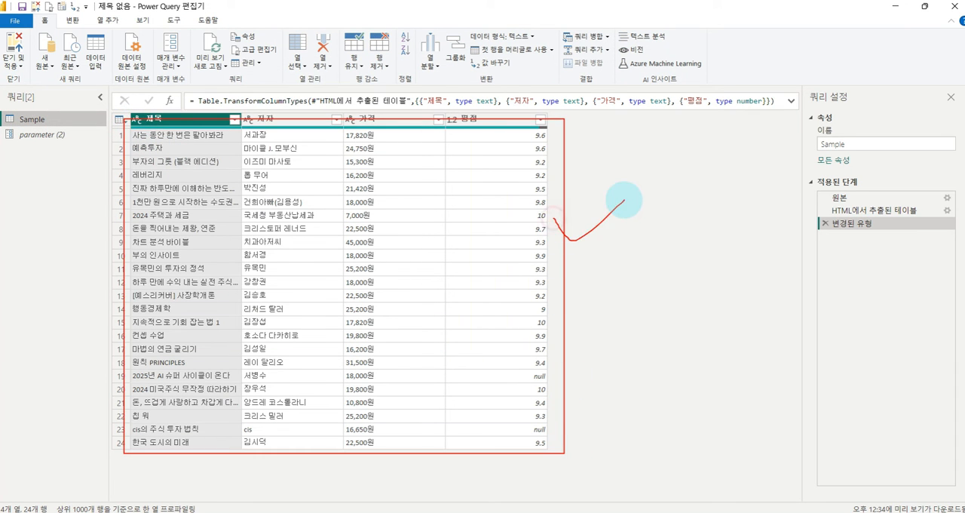
- Try 3 as the current value of parameter for the Sample query, and set the value back to 1
{"action": "left_click", "coordinate": [39, 134]}
{"action": "left_click", "coordinate": [137, 117]}
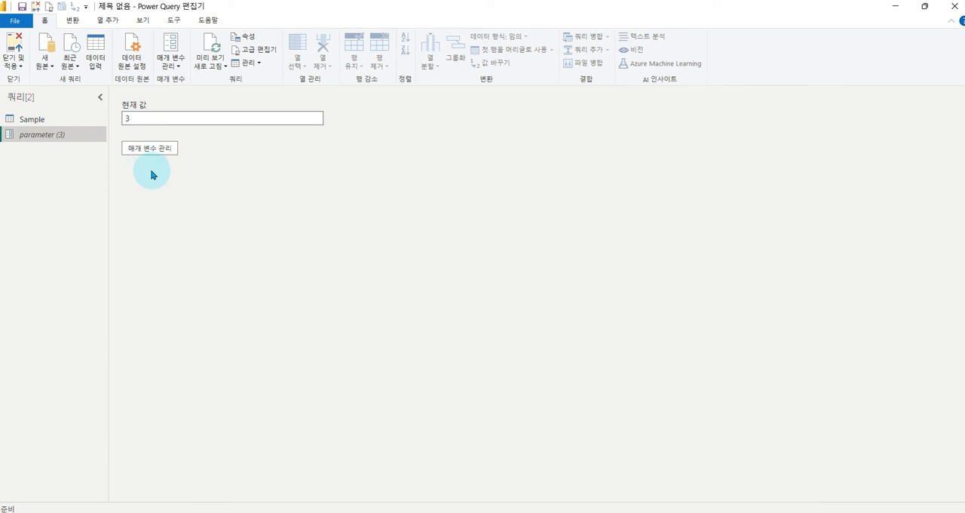
{"action": "left_click", "coordinate": [30, 123]}
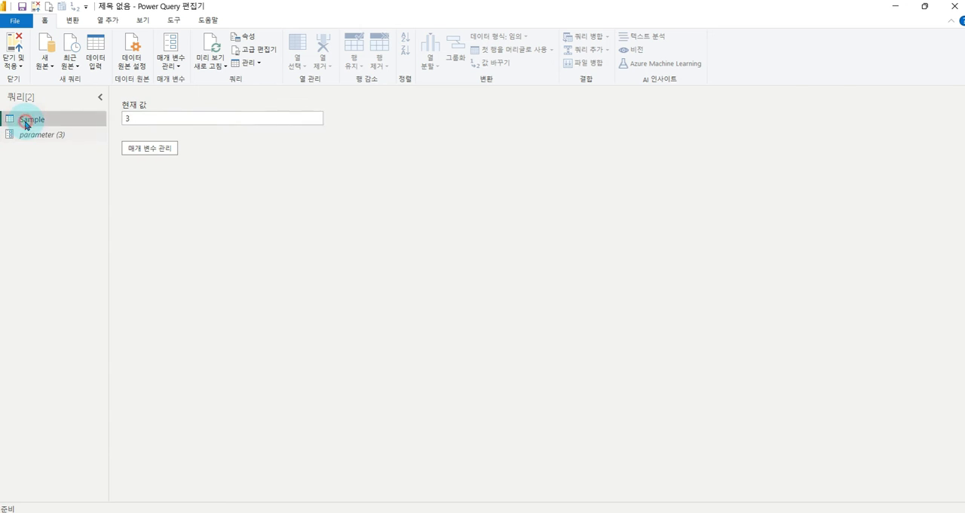
{"action": "left_click", "coordinate": [44, 135]}
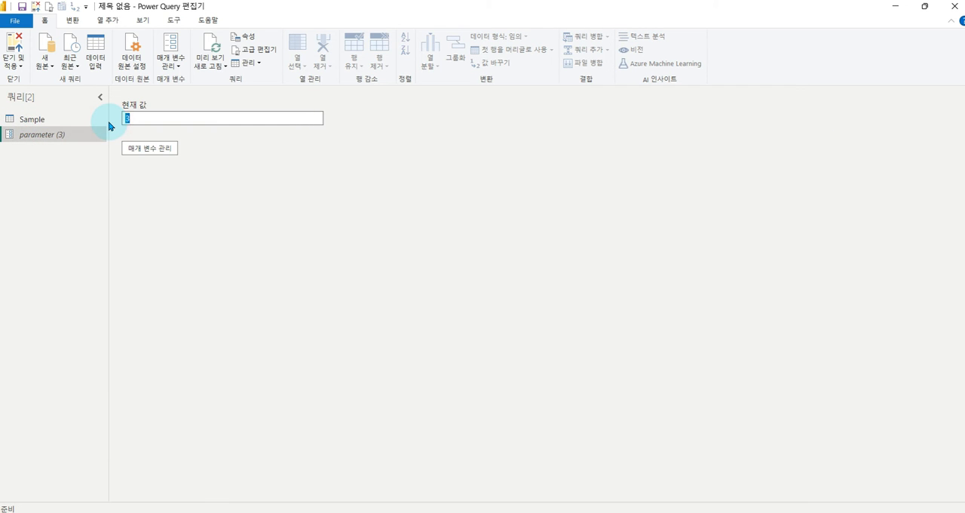
{"action": "left_click", "coordinate": [34, 127]}
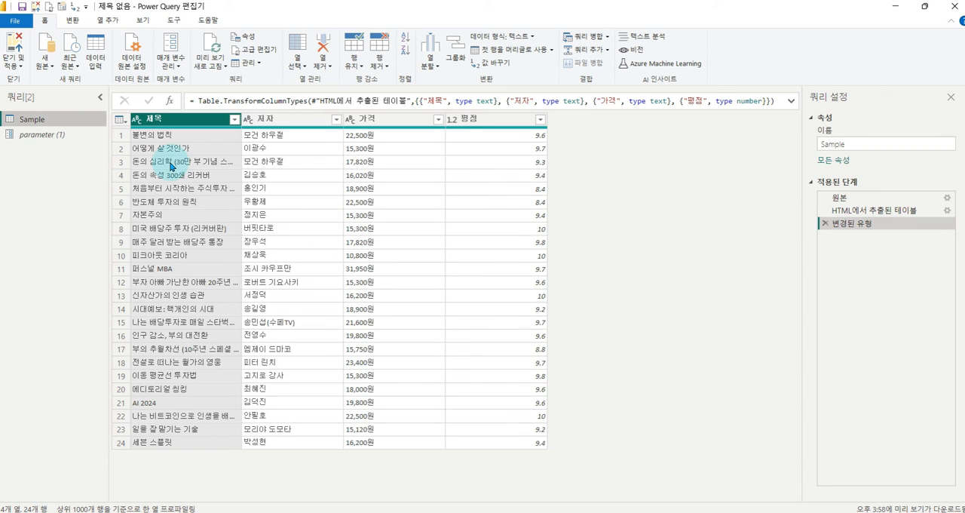
{"action": "right_click", "coordinate": [22, 123]}
{"action": "key", "text": "Escape"}
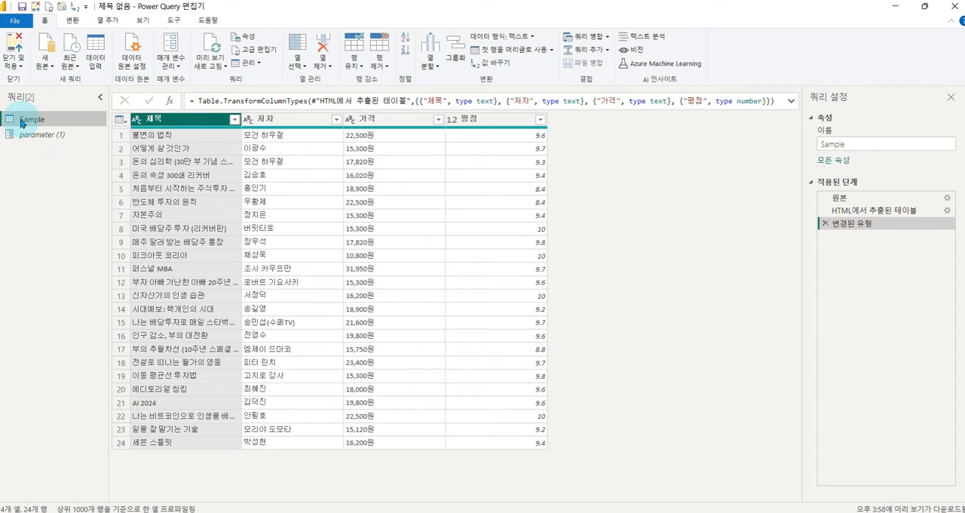
{"action": "key", "text": "ctrl+1"}
{"action": "left_click", "coordinate": [22, 120]}
{"action": "left_click_drag", "start_coordinate": [16, 99], "coordinate": [161, 135]}
{"action": "key", "text": "Escape"}
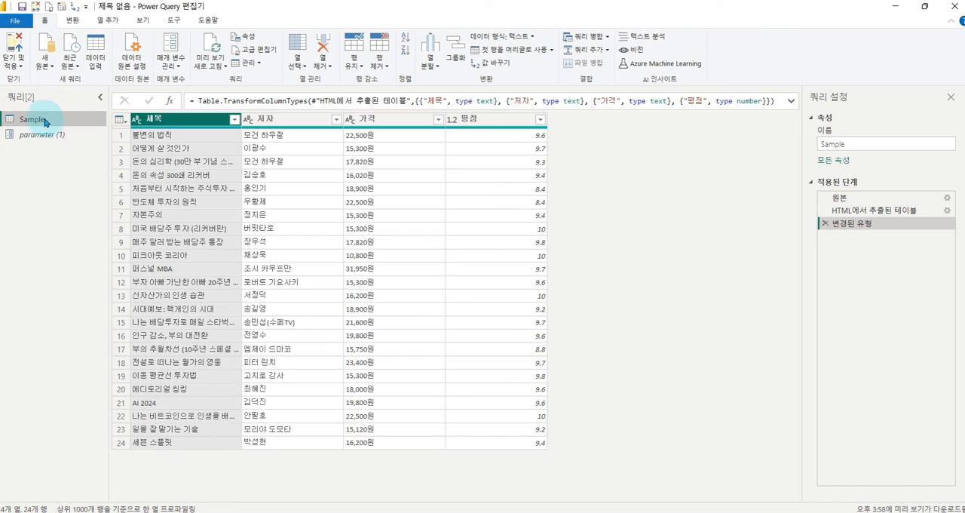
- Create a function named GetData from the Sample query
{"action": "right_click", "coordinate": [44, 122]}
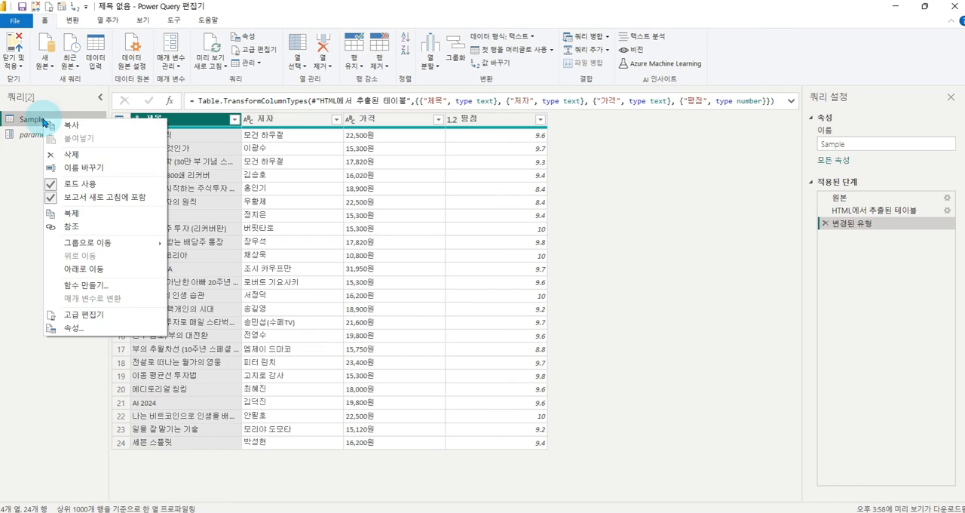
{"action": "left_click", "coordinate": [80, 286]}
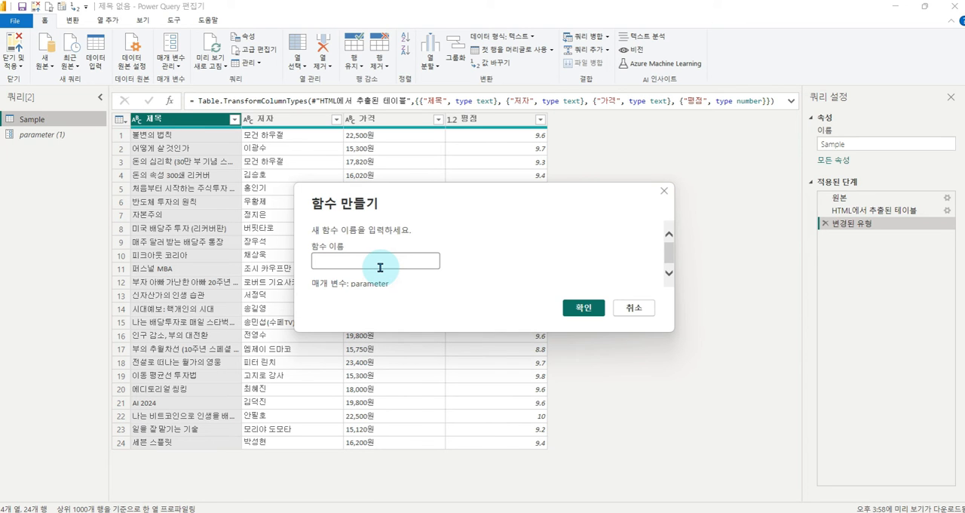
{"action": "type", "text": "ㅎ"}
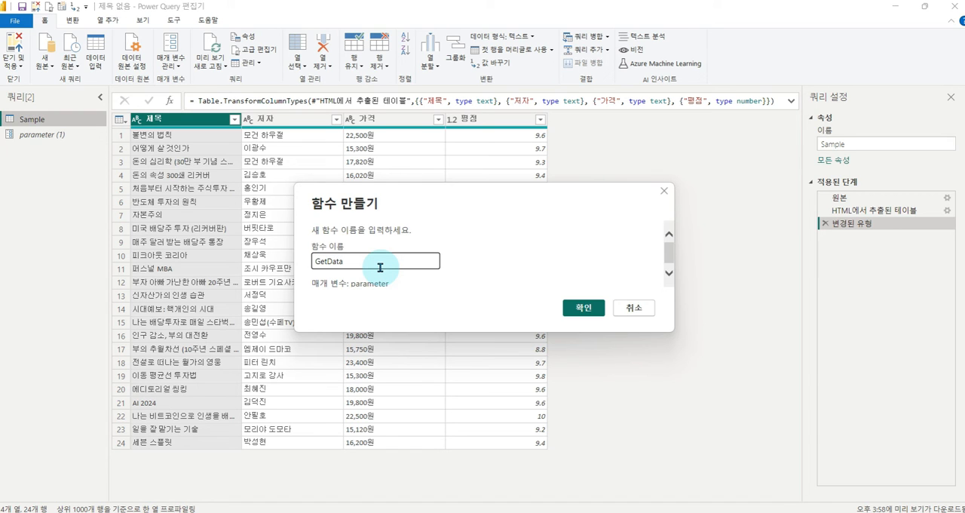
{"action": "left_click", "coordinate": [583, 307]}
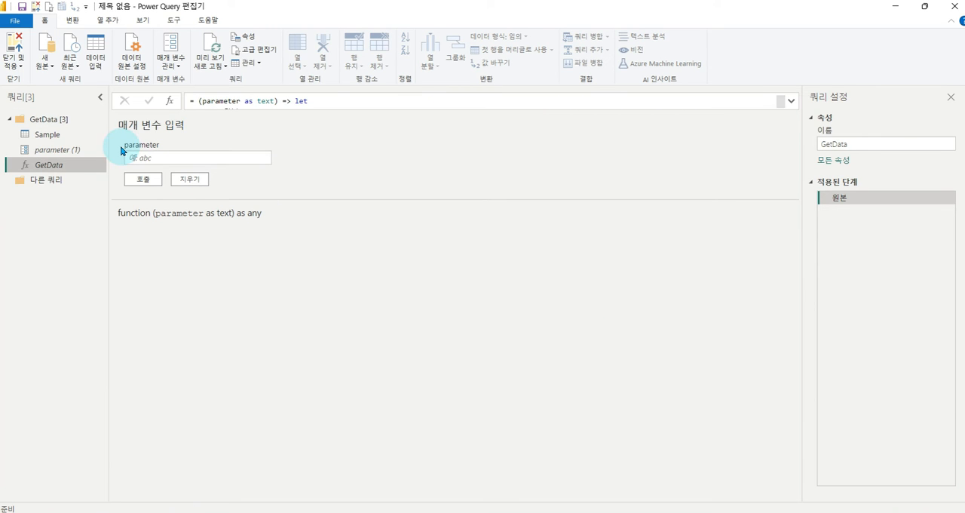
{"action": "key", "text": "ctrl+1"}
{"action": "left_click", "coordinate": [15, 140]}
{"action": "mouse_move", "coordinate": [12, 127]}
{"action": "left_mouse_down"}
{"action": "mouse_move", "coordinate": [77, 138]}
{"action": "mouse_move", "coordinate": [150, 168]}
{"action": "left_mouse_up"}
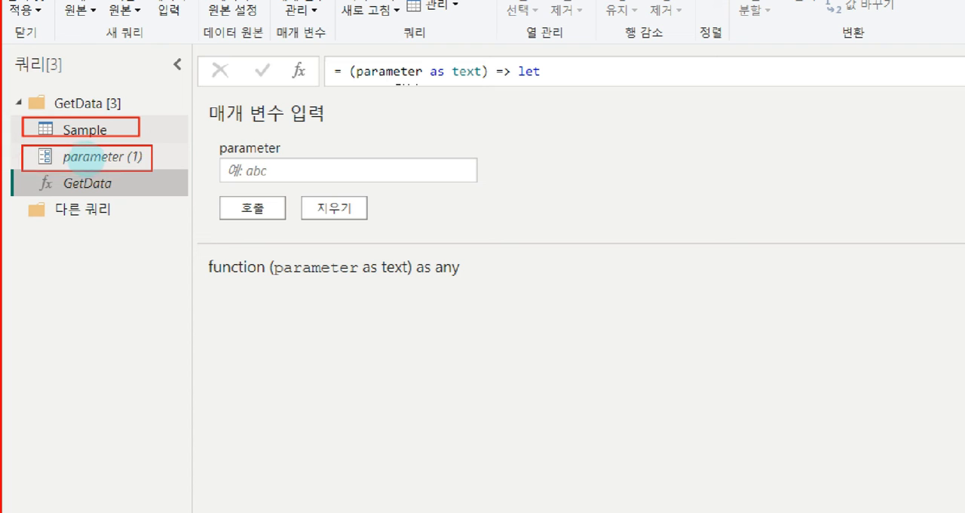
{"action": "mouse_move", "coordinate": [6, 168]}
{"action": "left_mouse_down"}
{"action": "mouse_move", "coordinate": [185, 198]}
{"action": "mouse_move", "coordinate": [174, 194]}
{"action": "mouse_move", "coordinate": [202, 156]}
{"action": "left_mouse_up"}
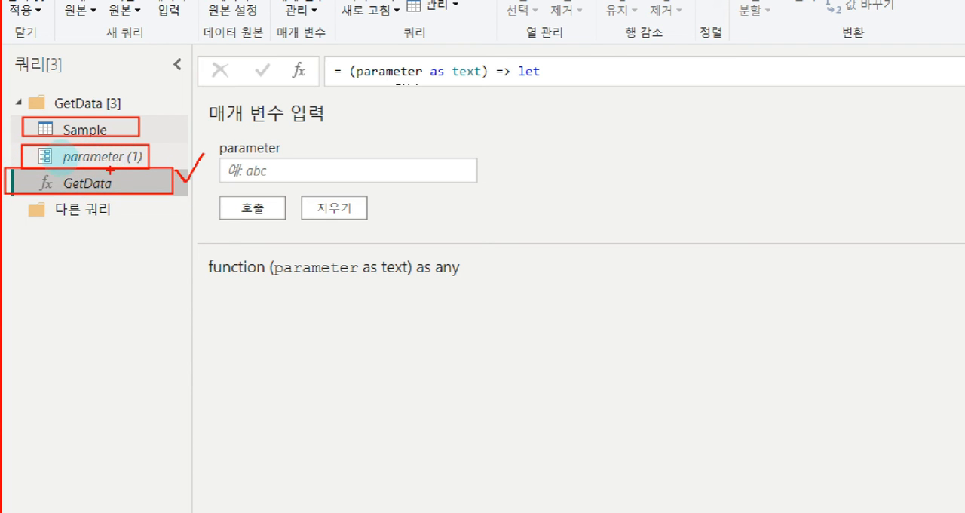
{"action": "key", "text": "Escape"}
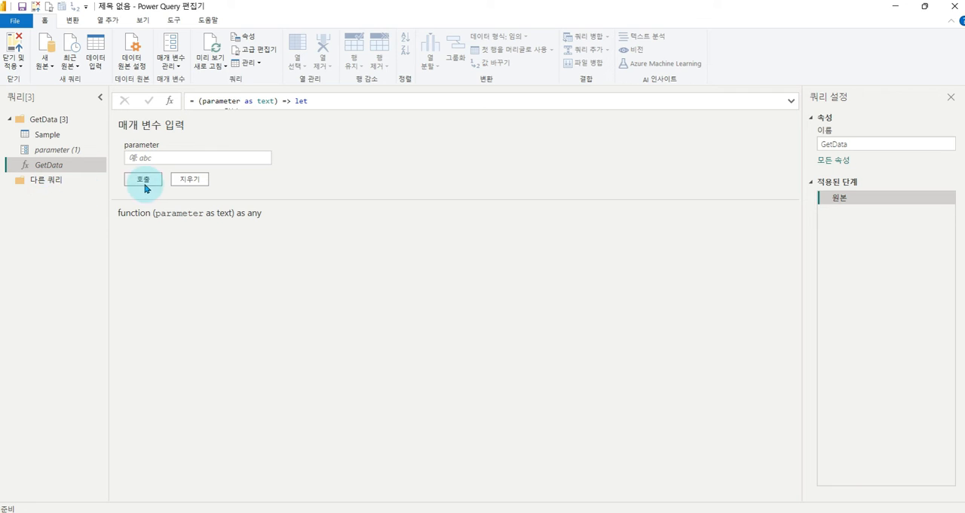
{"action": "mouse_move", "coordinate": [128, 255]}
{"action": "left_mouse_down"}
{"action": "mouse_move", "coordinate": [185, 319]}
{"action": "mouse_move", "coordinate": [214, 436]}
{"action": "mouse_move", "coordinate": [192, 471]}
{"action": "mouse_move", "coordinate": [191, 450]}
{"action": "left_mouse_up"}
{"action": "left_click_drag", "start_coordinate": [156, 265], "coordinate": [163, 315]}
{"action": "left_click_drag", "start_coordinate": [162, 328], "coordinate": [162, 435]}
{"action": "left_click_drag", "start_coordinate": [159, 399], "coordinate": [188, 398]}
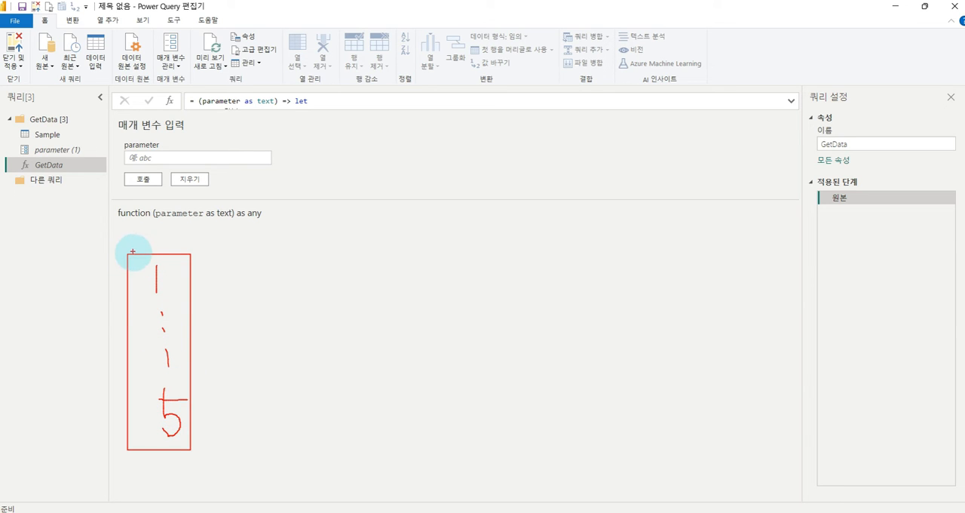
{"action": "mouse_move", "coordinate": [143, 294]}
{"action": "left_mouse_down"}
{"action": "mouse_move", "coordinate": [188, 285]}
{"action": "mouse_move", "coordinate": [144, 345]}
{"action": "mouse_move", "coordinate": [156, 347]}
{"action": "mouse_move", "coordinate": [160, 388]}
{"action": "left_mouse_up"}
{"action": "left_click_drag", "start_coordinate": [171, 338], "coordinate": [167, 396]}
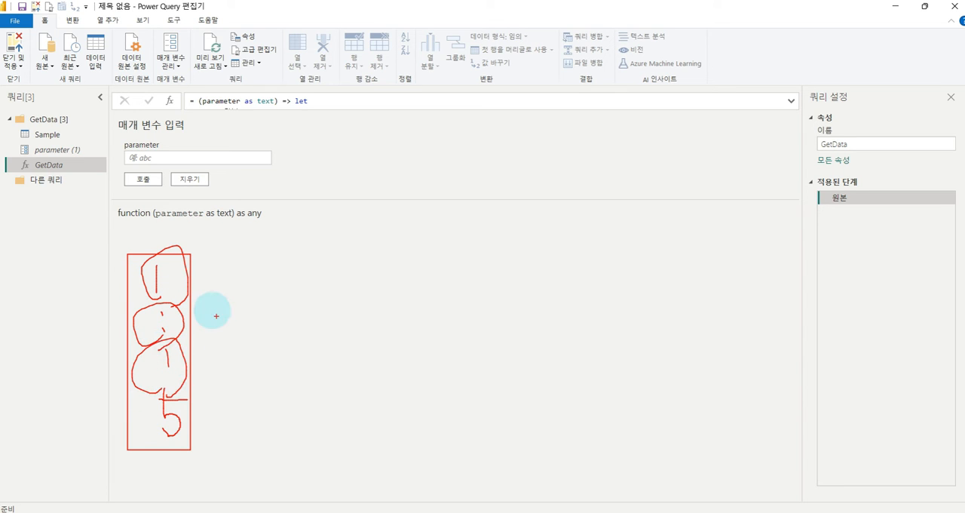
{"action": "left_click_drag", "start_coordinate": [173, 282], "coordinate": [220, 277]}
{"action": "mouse_move", "coordinate": [220, 266]}
{"action": "left_mouse_down"}
{"action": "mouse_move", "coordinate": [233, 274]}
{"action": "mouse_move", "coordinate": [195, 303]}
{"action": "left_mouse_up"}
{"action": "mouse_move", "coordinate": [160, 322]}
{"action": "left_mouse_down"}
{"action": "mouse_move", "coordinate": [208, 325]}
{"action": "mouse_move", "coordinate": [207, 345]}
{"action": "mouse_move", "coordinate": [224, 355]}
{"action": "mouse_move", "coordinate": [218, 429]}
{"action": "mouse_move", "coordinate": [228, 442]}
{"action": "left_mouse_up"}
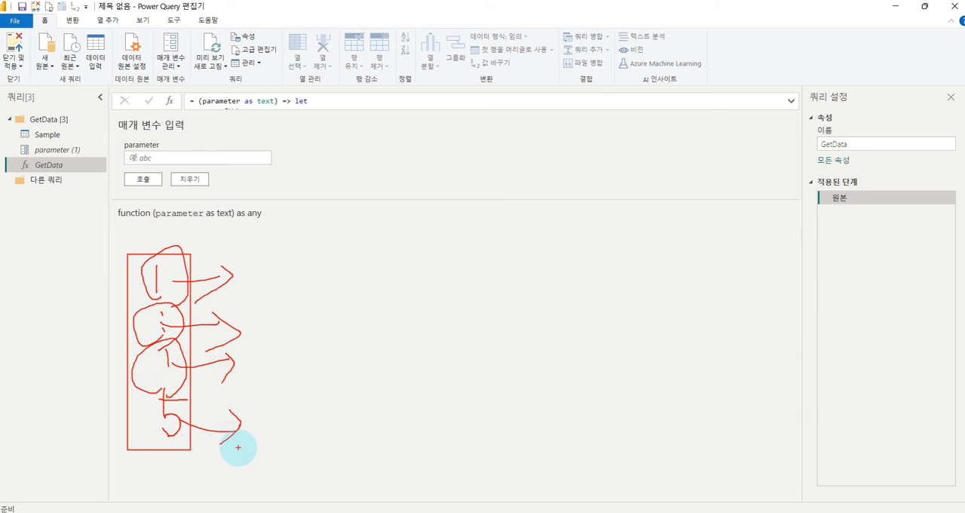
{"action": "key", "text": "e"}
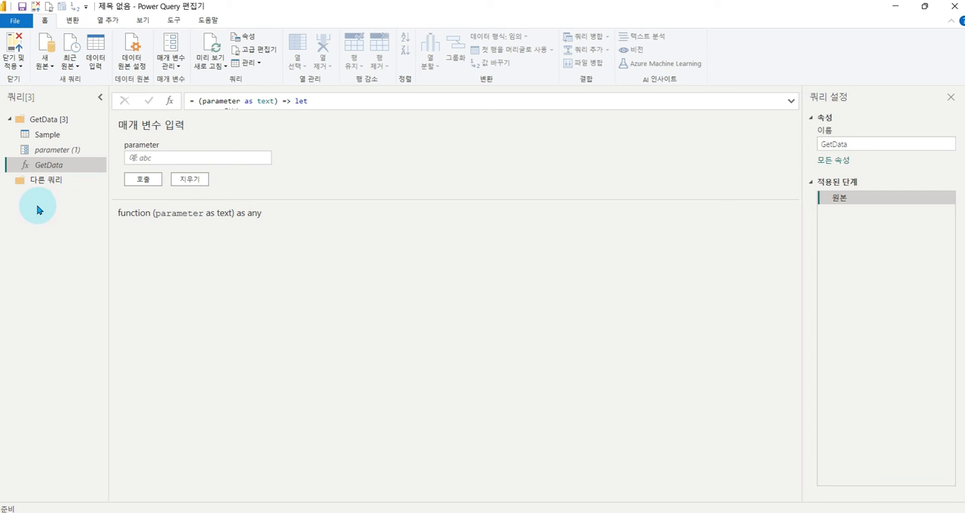
- Add a blank query and enter the formula = {1..5} to generate a list of page numbers
{"action": "right_click", "coordinate": [36, 203]}
{"action": "mouse_move", "coordinate": [79, 228]}
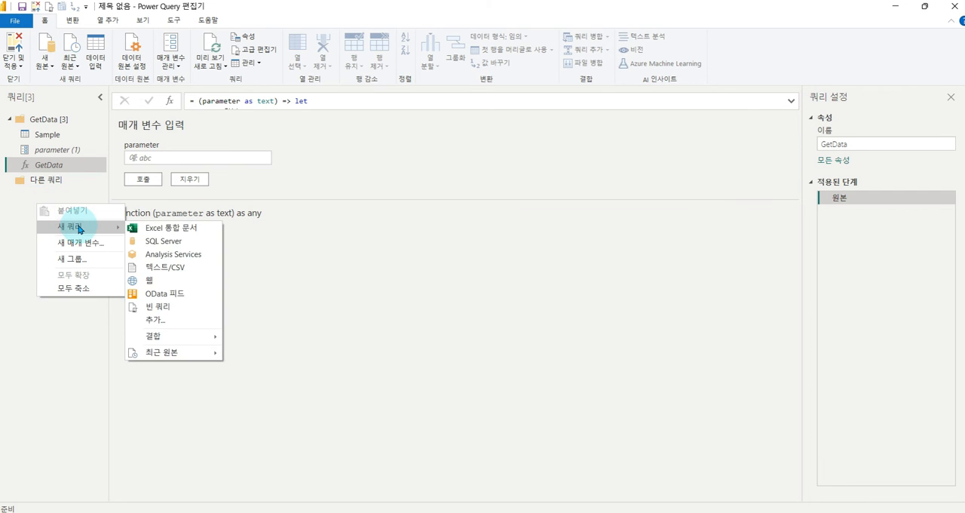
{"action": "left_click", "coordinate": [162, 307]}
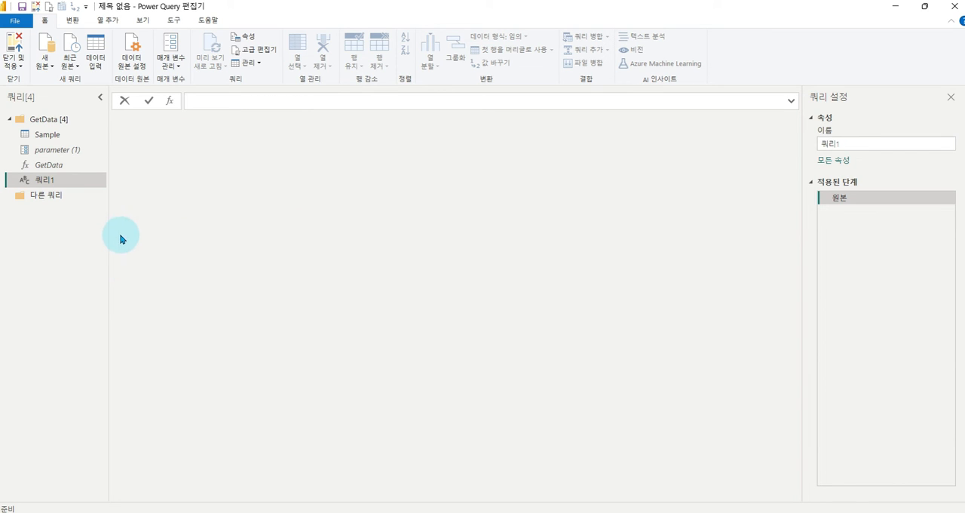
{"action": "left_click", "coordinate": [209, 98]}
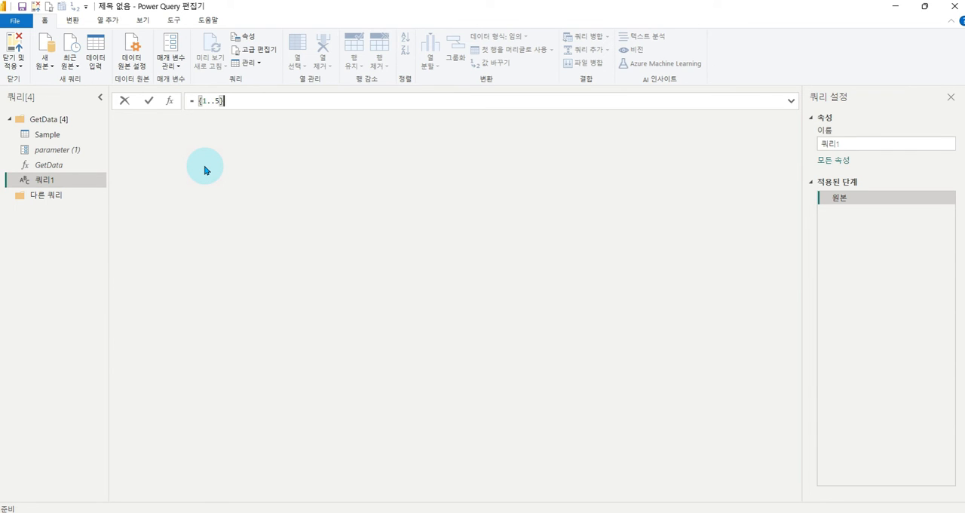
{"action": "key", "text": "Return"}
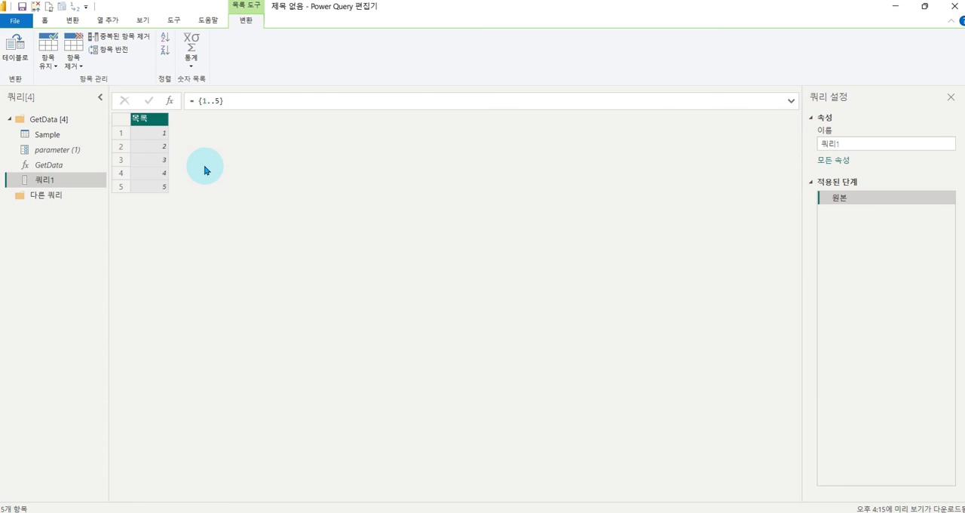
- Convert the page number list to a table with the default options and rename its column to PageNum
{"action": "mouse_move", "coordinate": [186, 73]}
{"action": "left_mouse_down"}
{"action": "mouse_move", "coordinate": [276, 123]}
{"action": "mouse_move", "coordinate": [266, 111]}
{"action": "left_mouse_up"}
{"action": "left_click_drag", "start_coordinate": [276, 67], "coordinate": [290, 54]}
{"action": "left_click", "coordinate": [9, 54]}
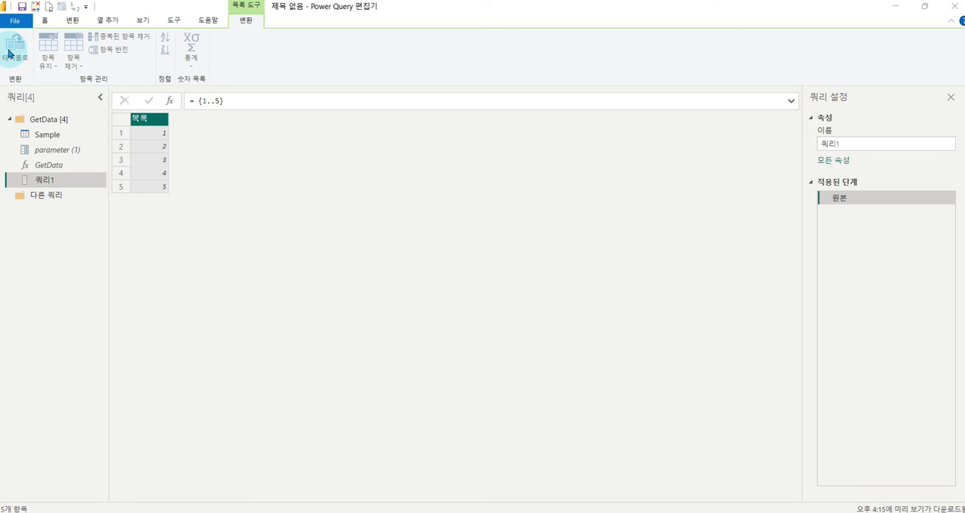
{"action": "left_click", "coordinate": [621, 322]}
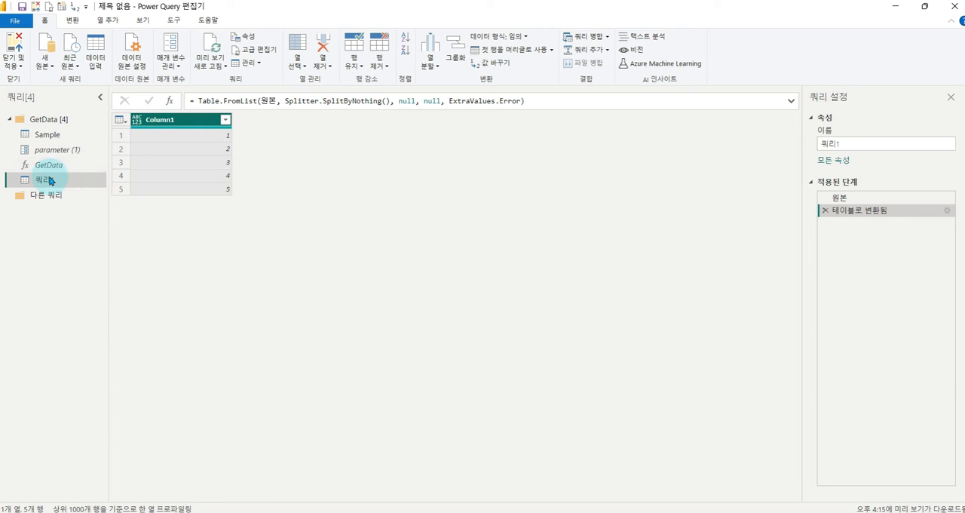
{"action": "double_click", "coordinate": [159, 121]}
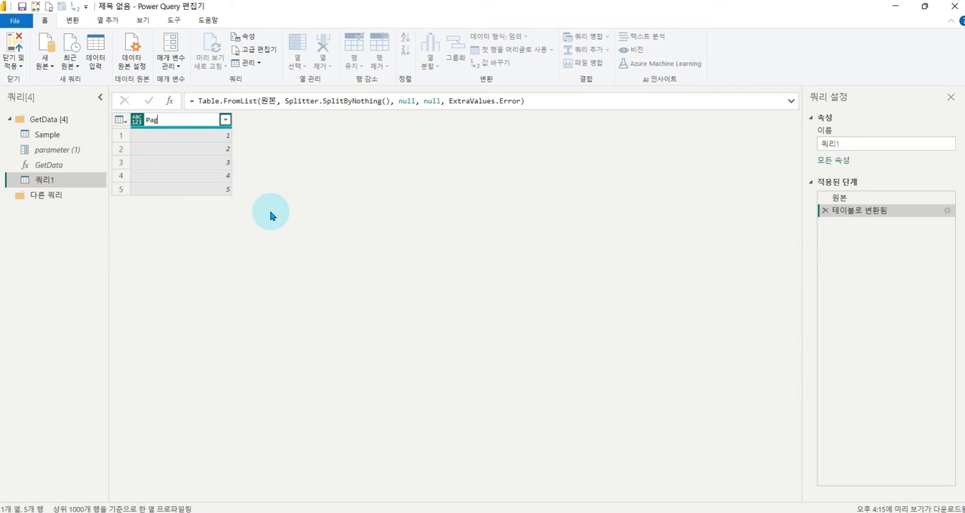
{"action": "key", "text": "Return"}
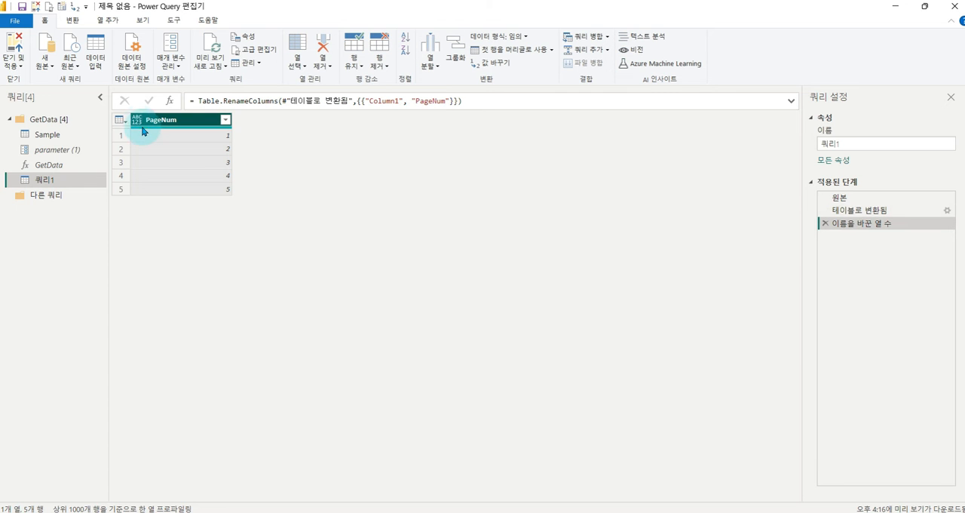
- Set the data type of the PageNum column to 텍스트 and rename the page number query to Main
{"action": "left_click_drag", "start_coordinate": [123, 106], "coordinate": [154, 140]}
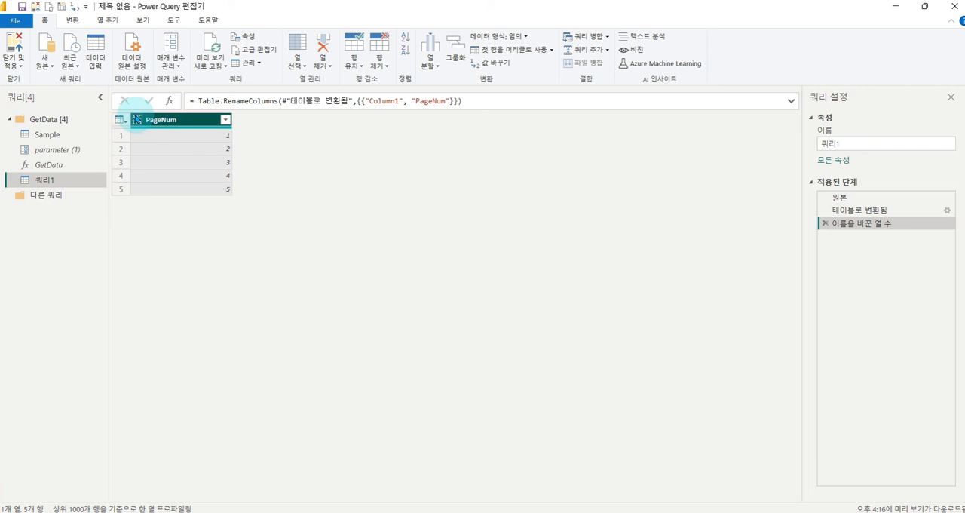
{"action": "left_click", "coordinate": [135, 123]}
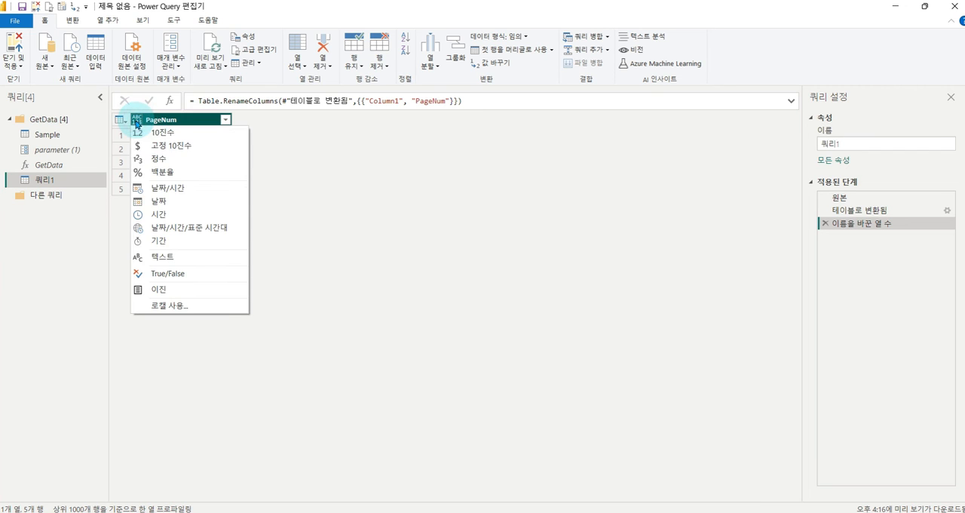
{"action": "left_click", "coordinate": [170, 259]}
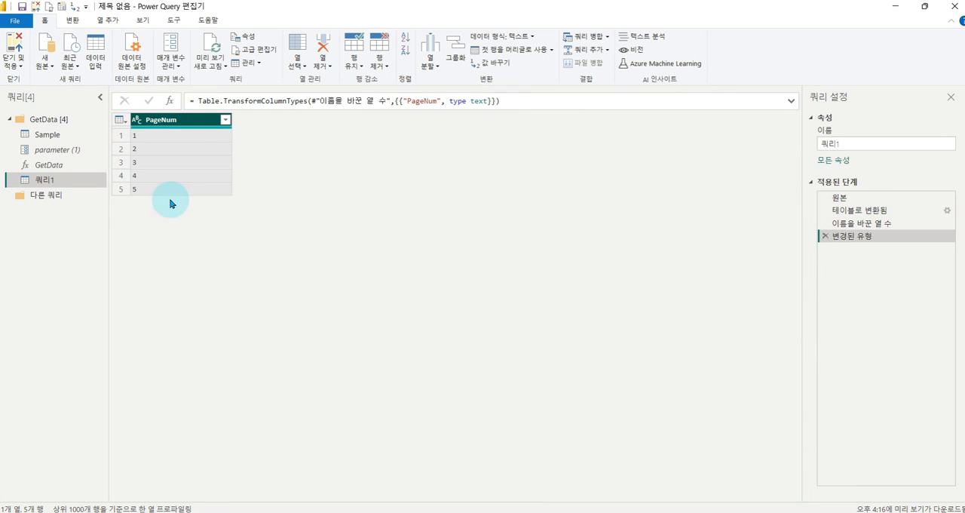
{"action": "double_click", "coordinate": [42, 180]}
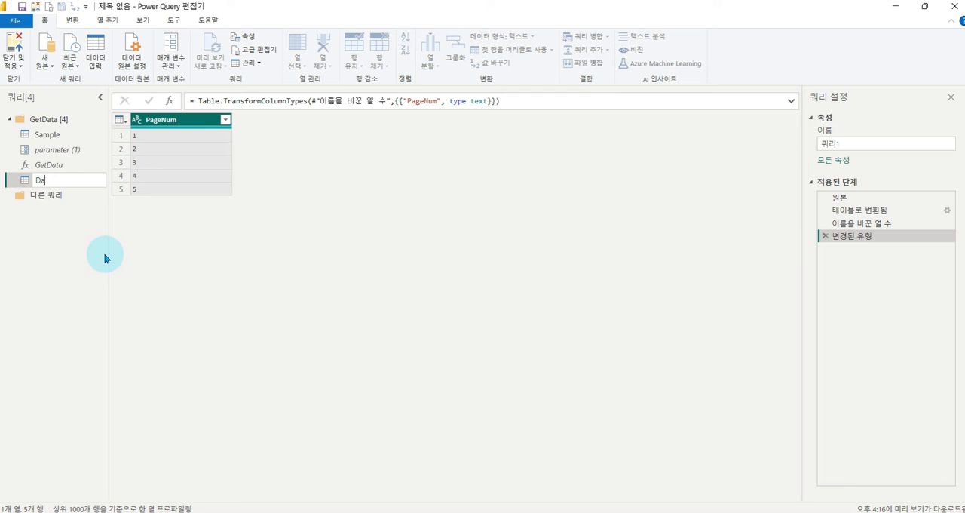
{"action": "key", "text": "Return"}
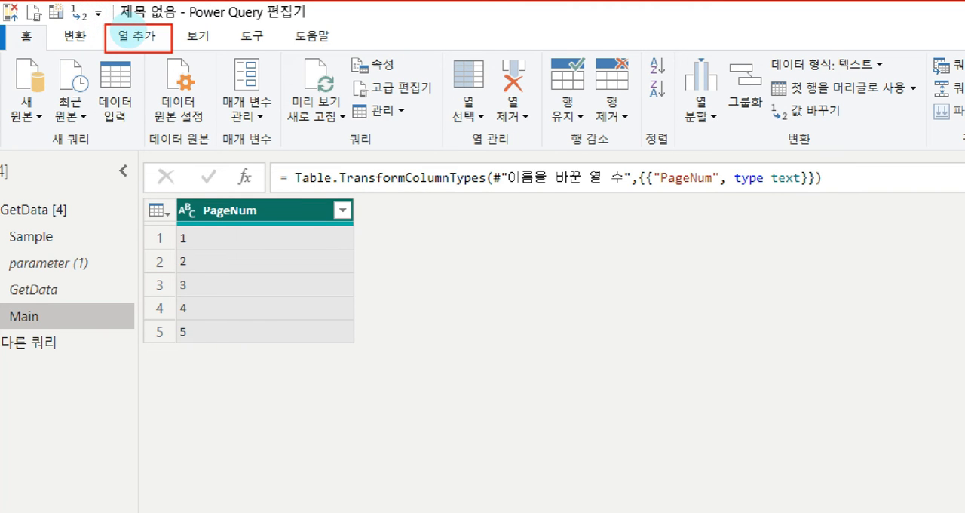
- Invoke the GetData custom function on the Main query, using the PageNum column as its parameter and GetData as the new column name
{"action": "left_click", "coordinate": [132, 42]}
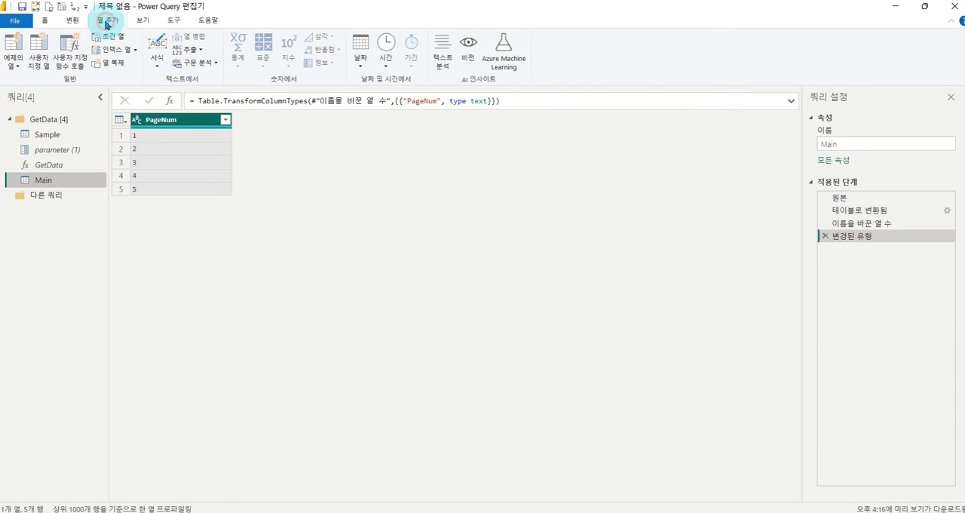
{"action": "left_click", "coordinate": [73, 49]}
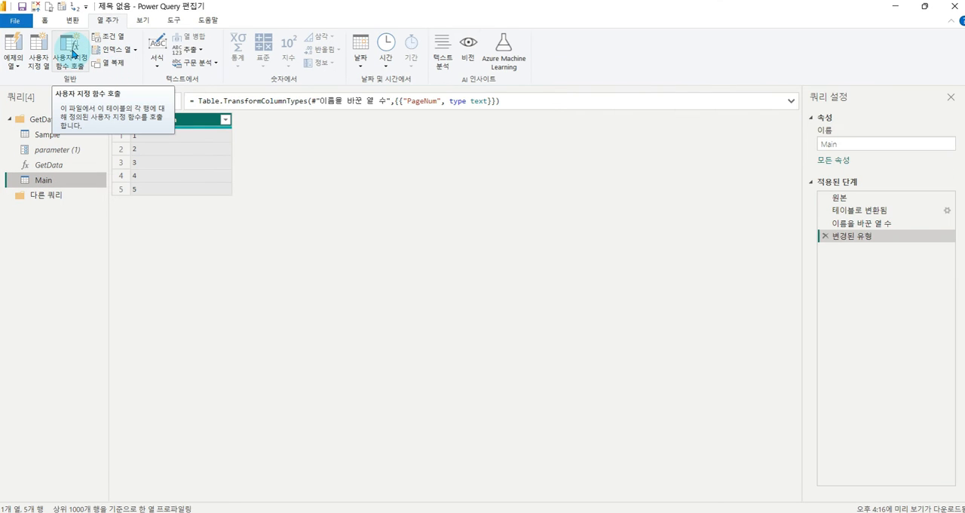
{"action": "left_click", "coordinate": [73, 54]}
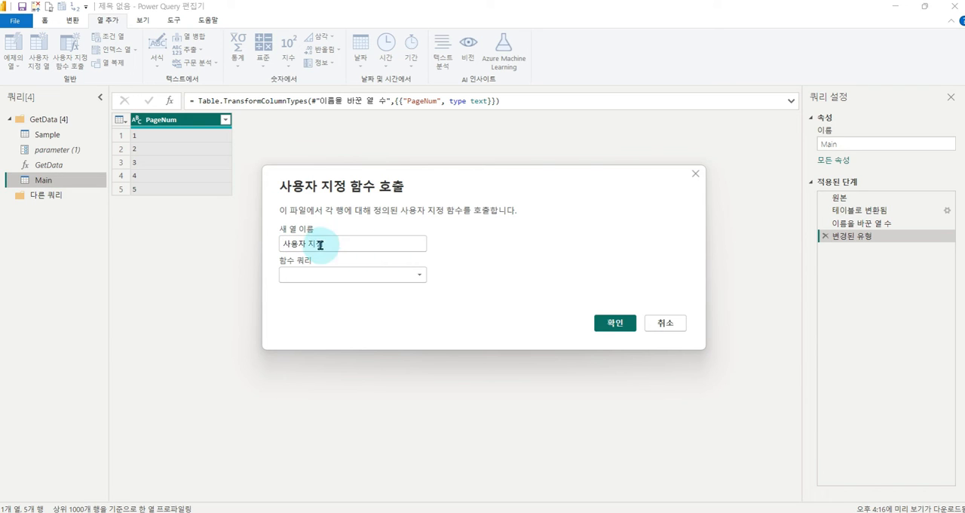
{"action": "left_click", "coordinate": [415, 275]}
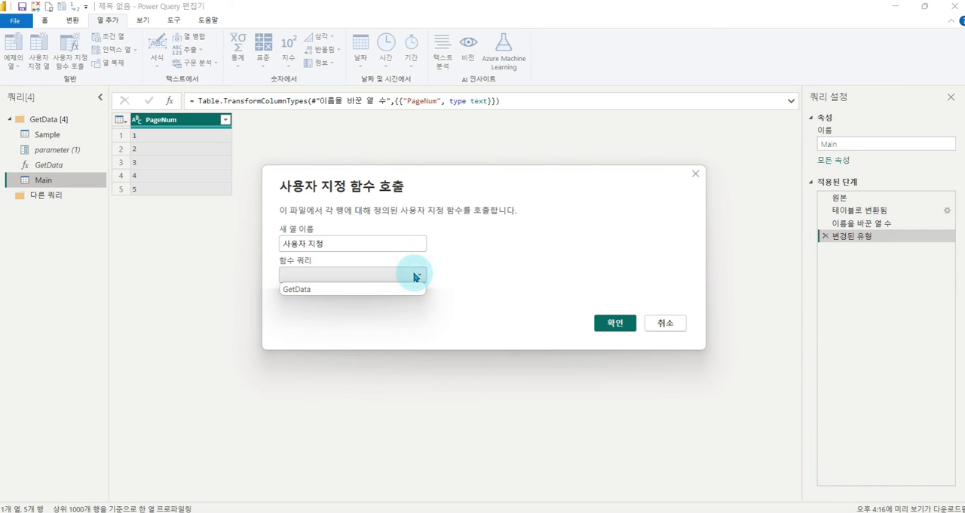
{"action": "left_click", "coordinate": [308, 290]}
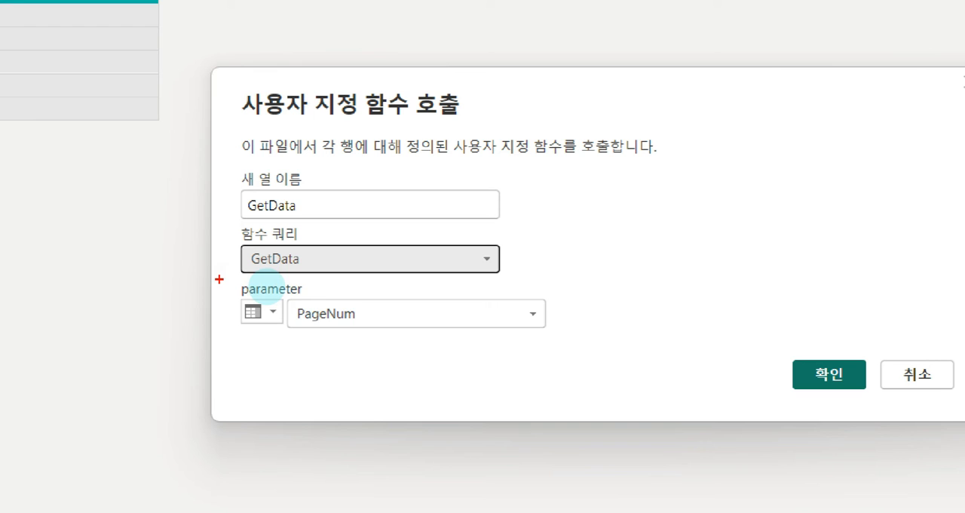
{"action": "mouse_move", "coordinate": [224, 279]}
{"action": "left_mouse_down"}
{"action": "mouse_move", "coordinate": [366, 327]}
{"action": "mouse_move", "coordinate": [553, 345]}
{"action": "left_mouse_up"}
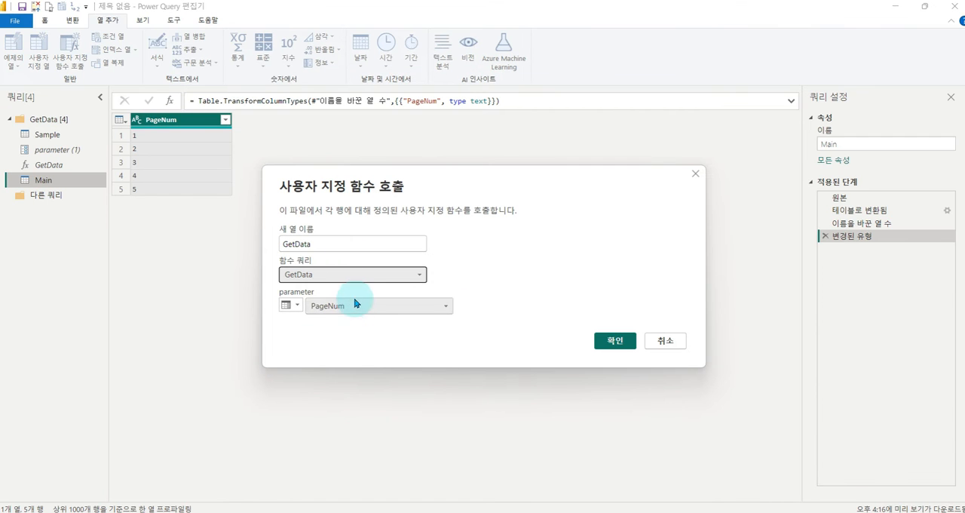
{"action": "left_click_drag", "start_coordinate": [223, 198], "coordinate": [240, 199]}
{"action": "key", "text": "Escape"}
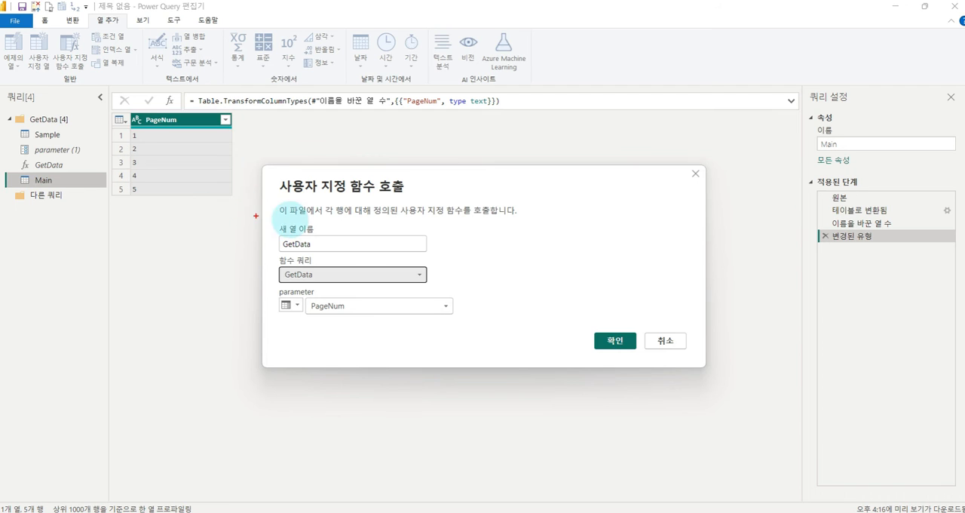
{"action": "left_click", "coordinate": [614, 342]}
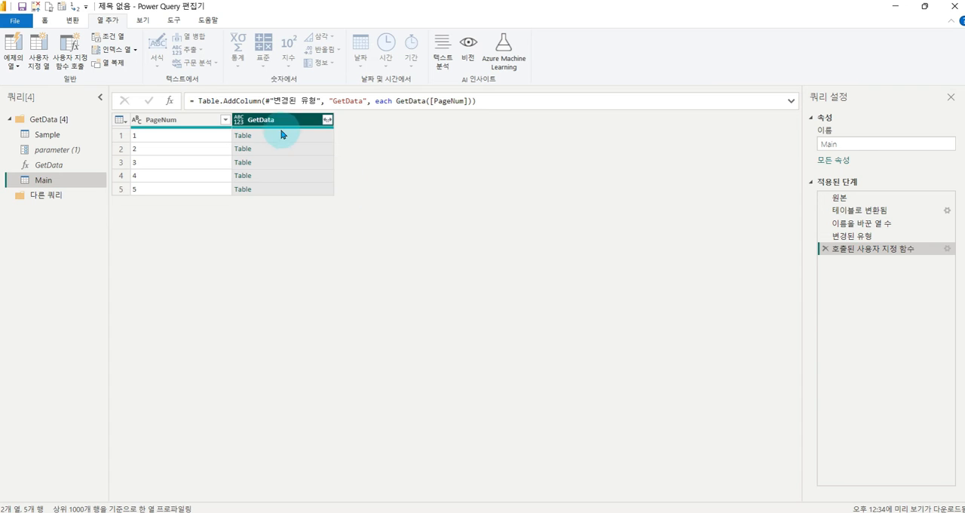
- Preview the nested tables in the GetData column for several page numbers, including page 5
{"action": "left_click", "coordinate": [270, 138]}
{"action": "left_click", "coordinate": [266, 149]}
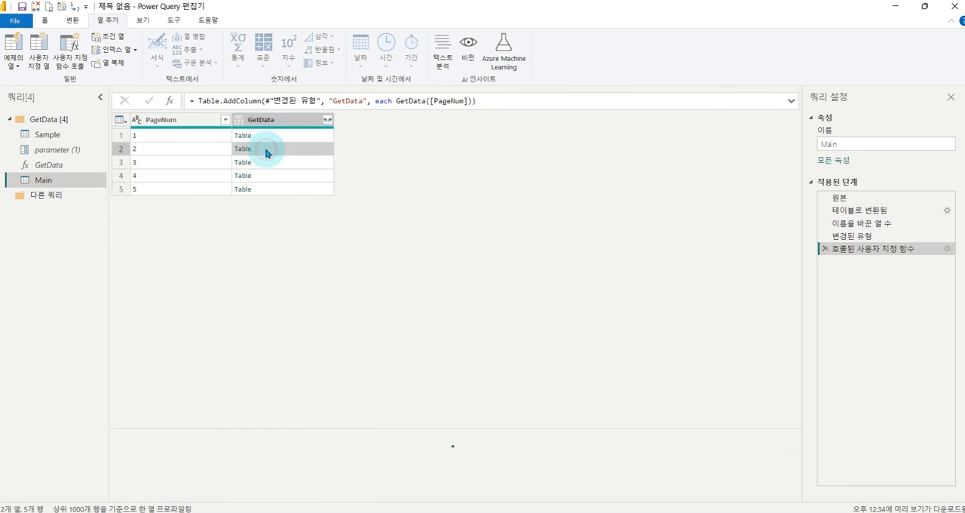
{"action": "left_click", "coordinate": [264, 171]}
{"action": "left_click", "coordinate": [264, 189]}
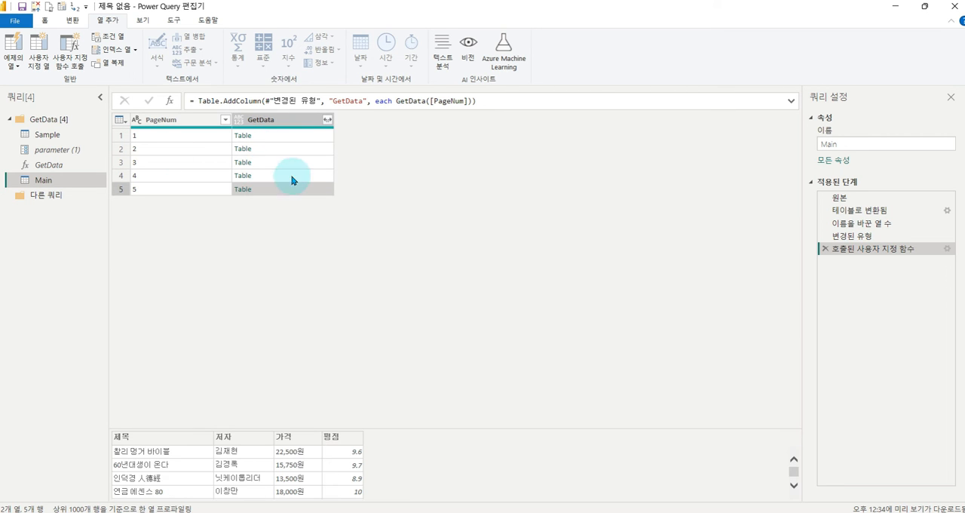
{"action": "scroll", "coordinate": [401, 456], "scroll_direction": "down", "scroll_amount": 4}
{"action": "scroll", "coordinate": [401, 461], "scroll_direction": "up", "scroll_amount": 4}
- Expand the GetData column into 제목, 저자, 가격 and 평점 without the original column name as prefix, and look through the rows
{"action": "left_click", "coordinate": [45, 21]}
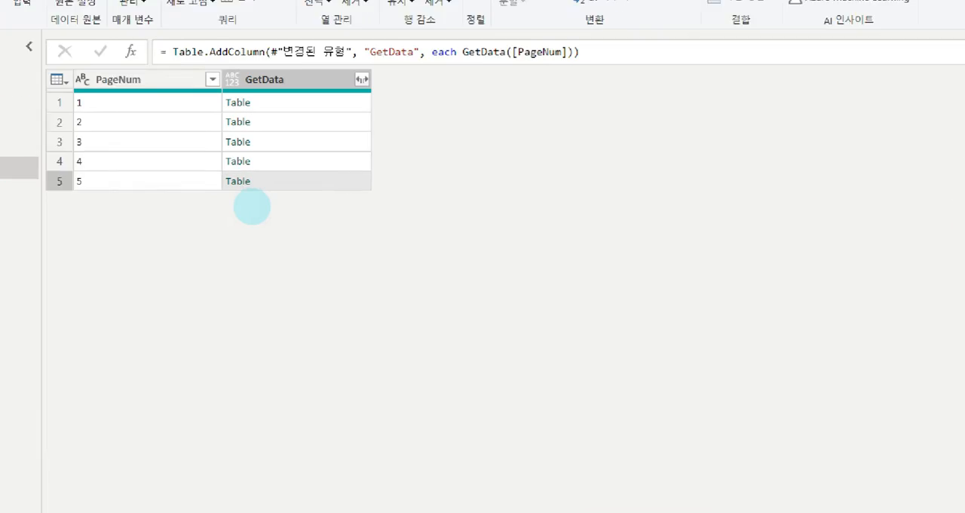
{"action": "mouse_move", "coordinate": [202, 54]}
{"action": "left_mouse_down"}
{"action": "mouse_move", "coordinate": [308, 156]}
{"action": "mouse_move", "coordinate": [384, 209]}
{"action": "left_mouse_up"}
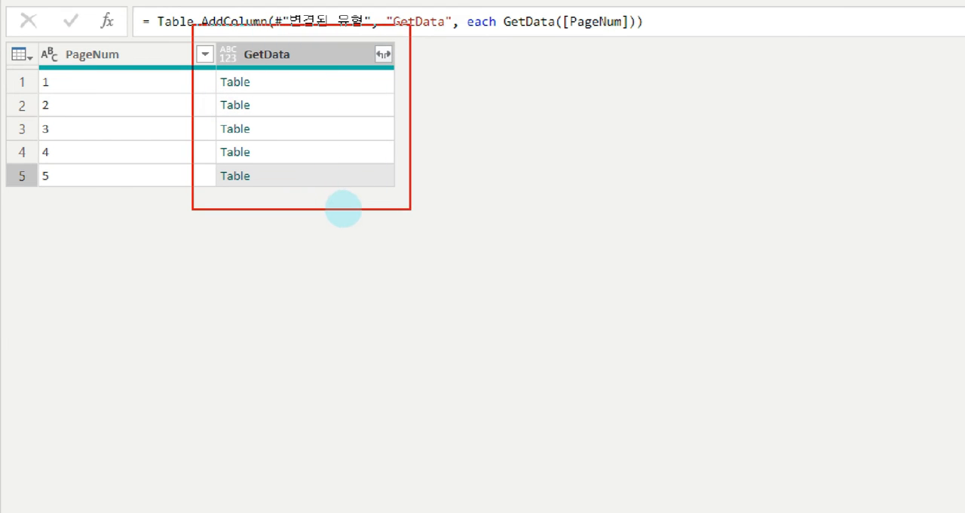
{"action": "left_click_drag", "start_coordinate": [365, 38], "coordinate": [414, 81]}
{"action": "key", "text": "Escape"}
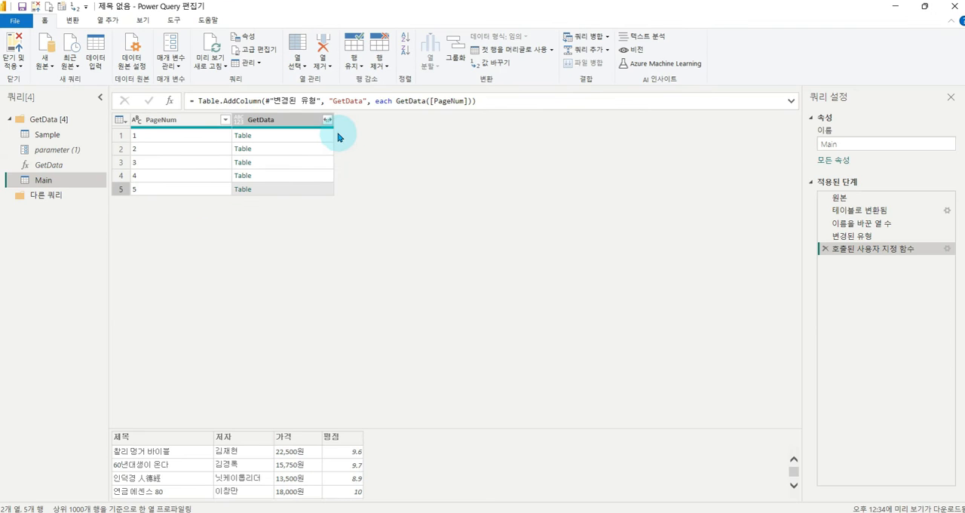
{"action": "left_click", "coordinate": [328, 121]}
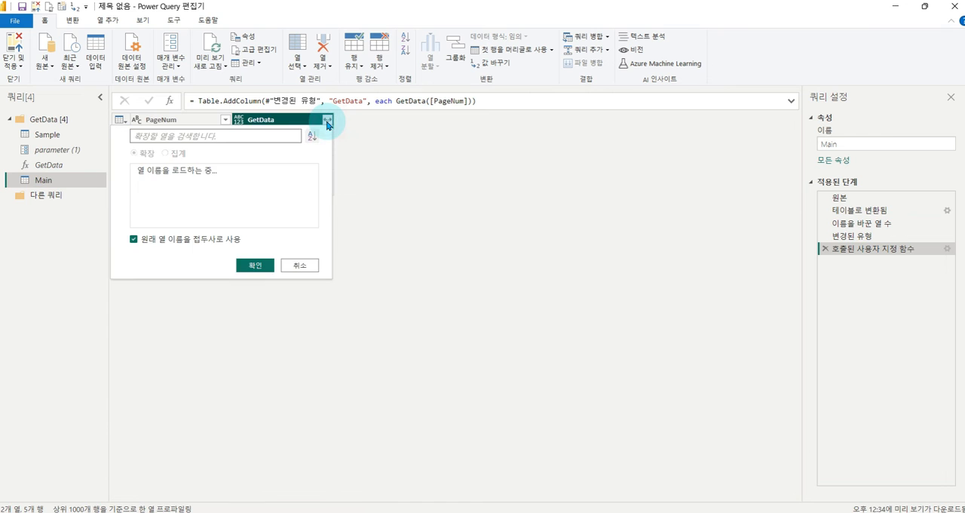
{"action": "left_click", "coordinate": [160, 243]}
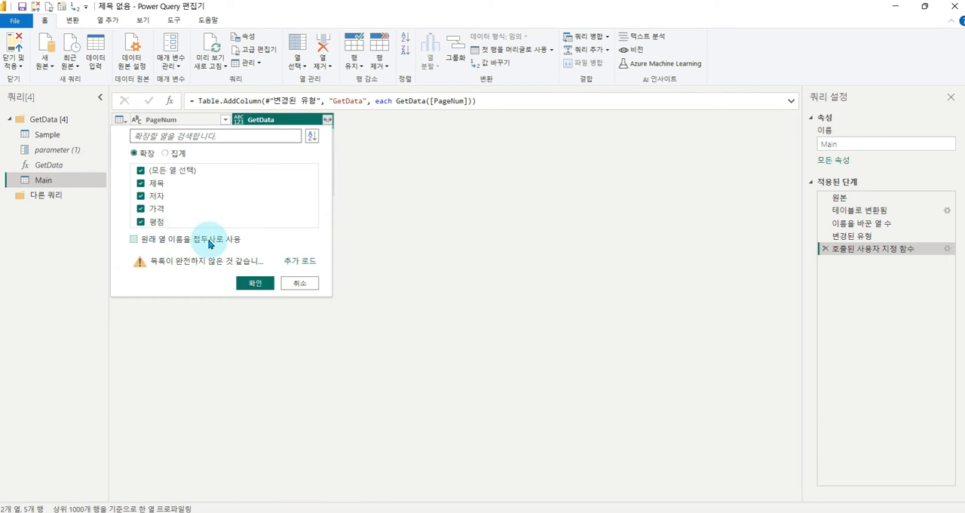
{"action": "left_click", "coordinate": [255, 283]}
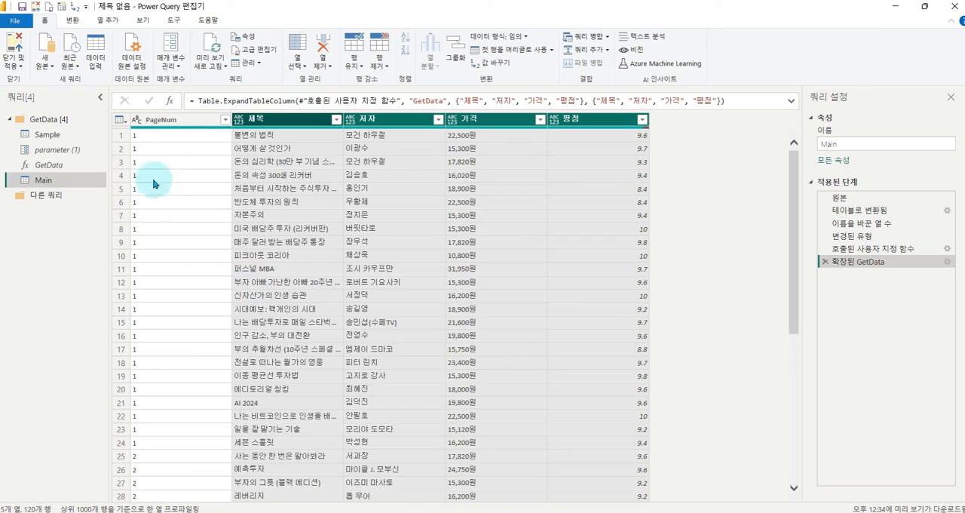
{"action": "scroll", "coordinate": [360, 243], "scroll_direction": "down", "scroll_amount": 15}
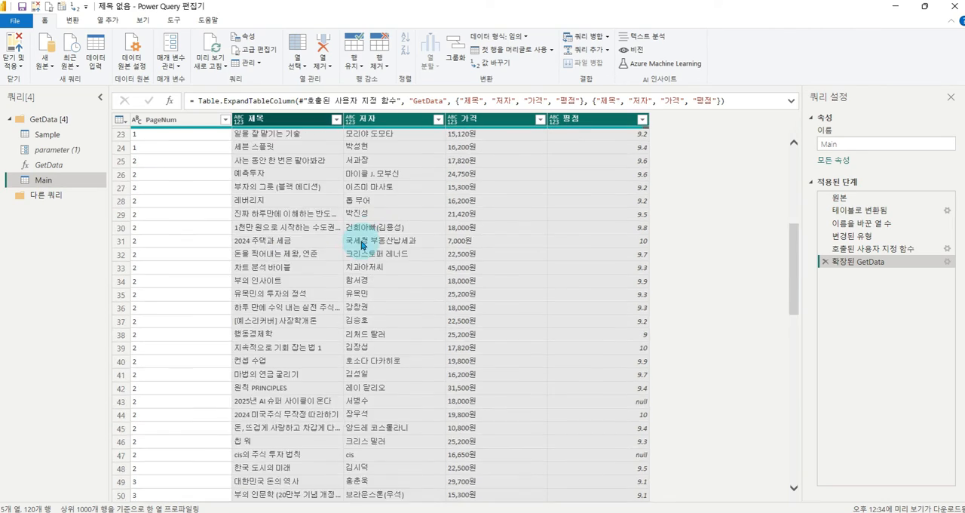
{"action": "scroll", "coordinate": [360, 243], "scroll_direction": "down", "scroll_amount": 14}
{"action": "scroll", "coordinate": [361, 242], "scroll_direction": "up", "scroll_amount": 20}
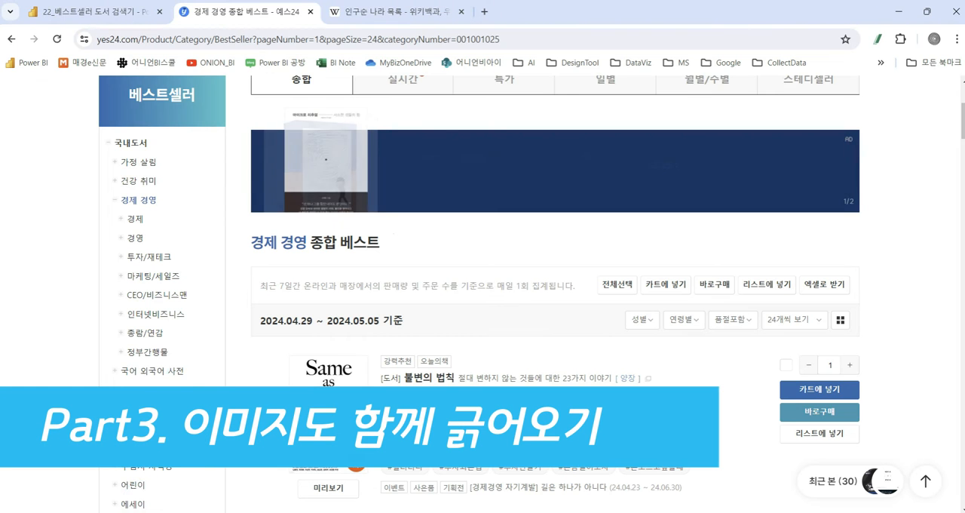
- Switch to the browser and show the 22_베스트셀러 도서 검색기 report in the Power BI service
{"action": "left_click", "coordinate": [86, 12]}
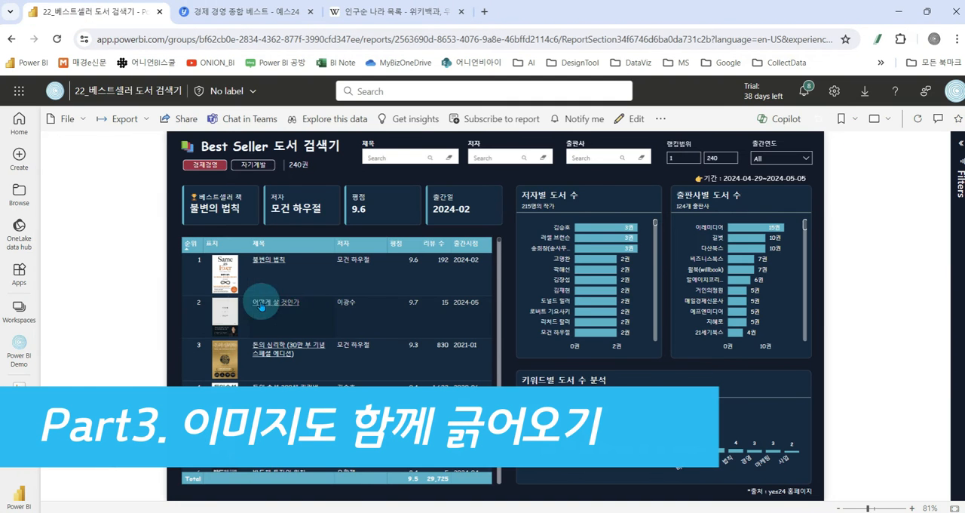
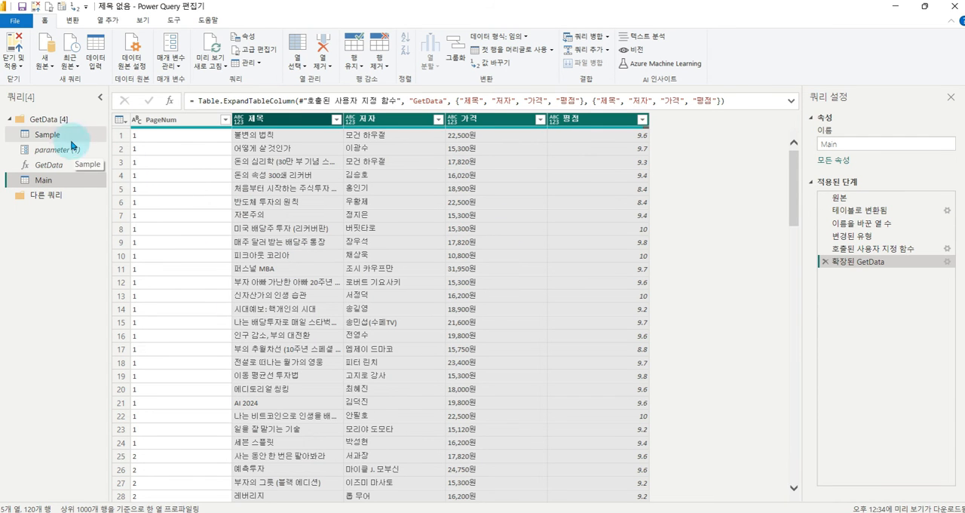
- Open the settings of the Sample query's HTML table extraction step and review the page preview and example columns
{"action": "left_click", "coordinate": [40, 138]}
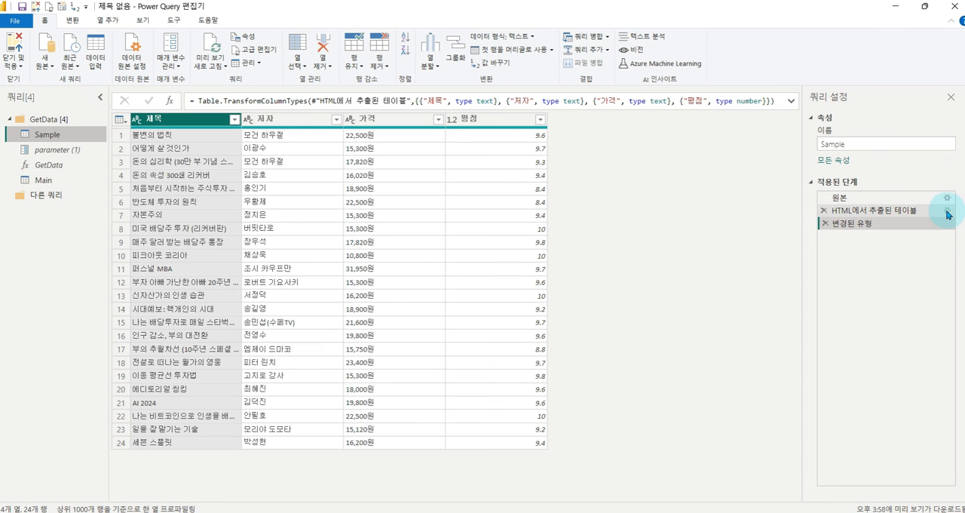
{"action": "left_click", "coordinate": [948, 211]}
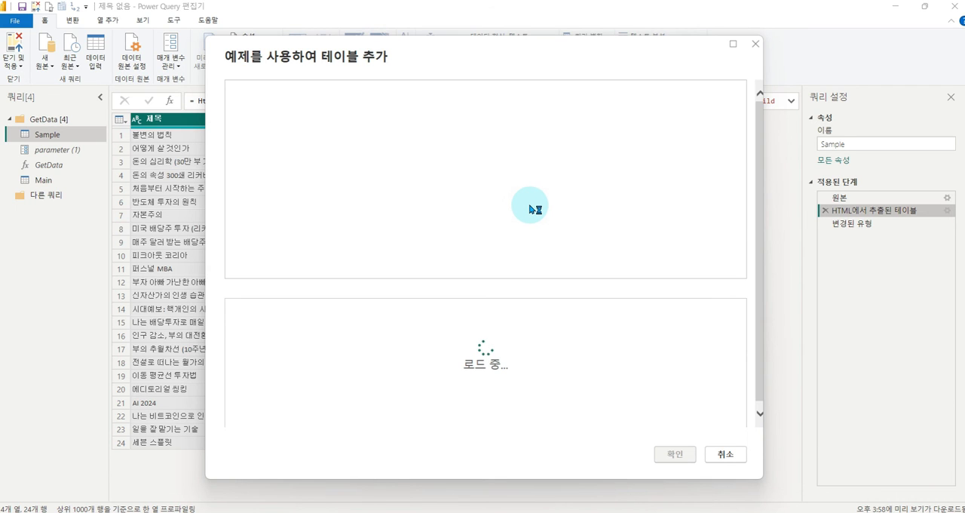
{"action": "scroll", "coordinate": [446, 196], "scroll_direction": "down", "scroll_amount": 5}
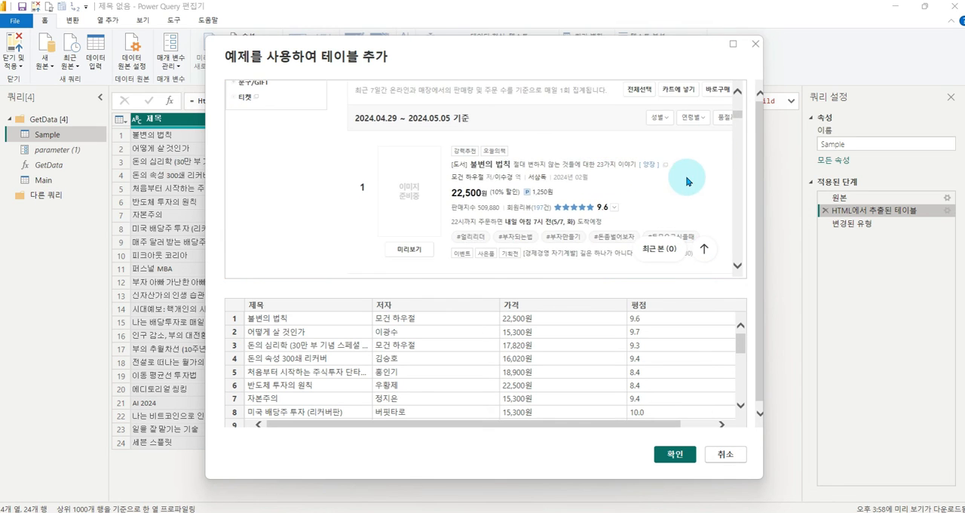
{"action": "scroll", "coordinate": [422, 132], "scroll_direction": "down", "scroll_amount": 3}
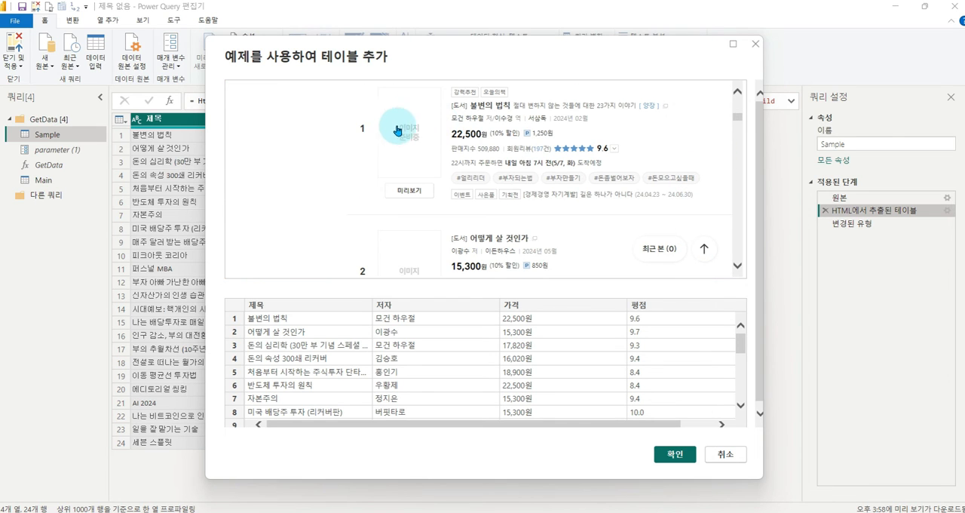
{"action": "scroll", "coordinate": [425, 158], "scroll_direction": "down", "scroll_amount": 2}
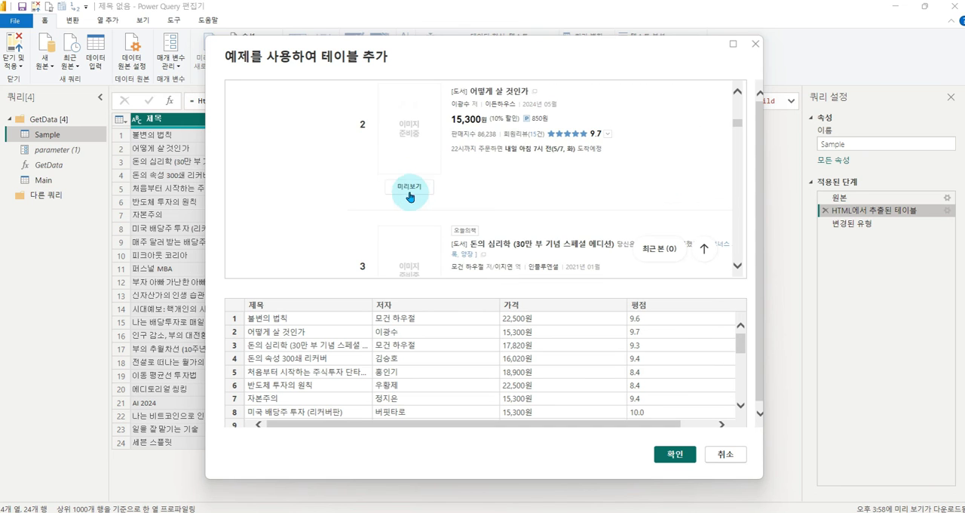
{"action": "scroll", "coordinate": [445, 181], "scroll_direction": "up", "scroll_amount": 3}
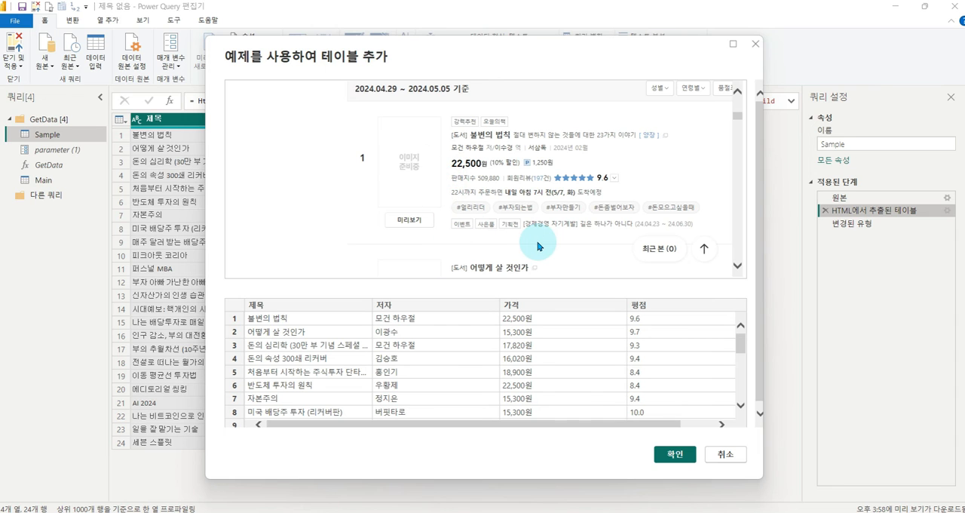
{"action": "left_click_drag", "start_coordinate": [530, 427], "coordinate": [575, 430]}
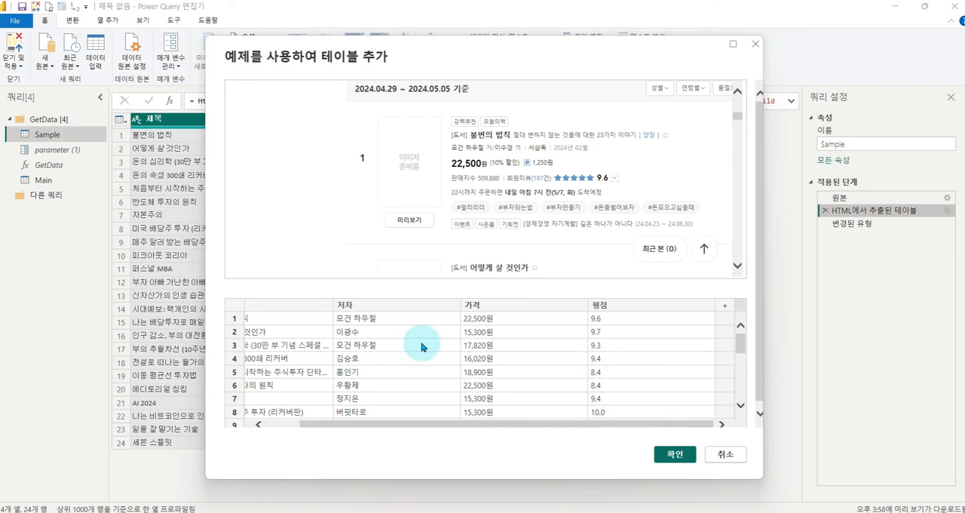
- Switch to the YES24 bestseller page in the browser, copy the 불변의 법칙 cover's image address, and paste it into the Notepad note
{"action": "key", "text": "alt+Tab"}
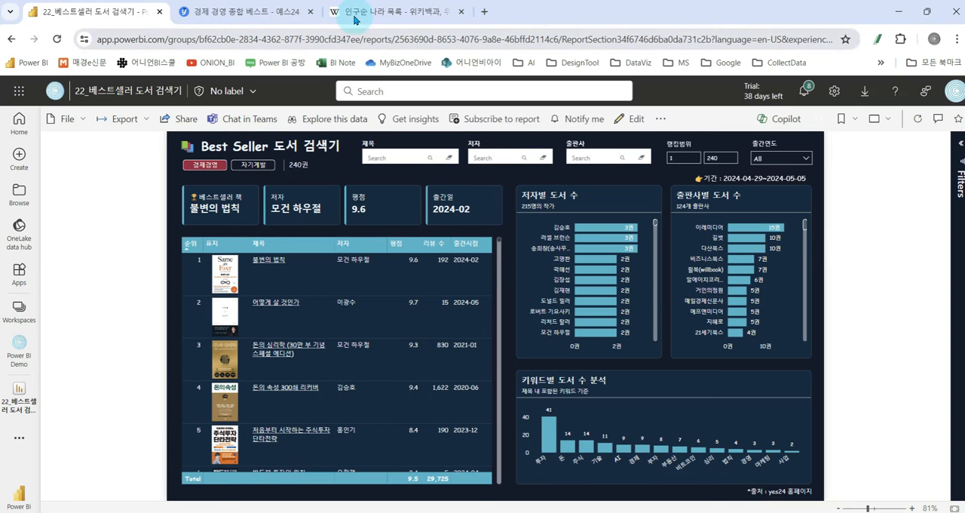
{"action": "left_click", "coordinate": [255, 14]}
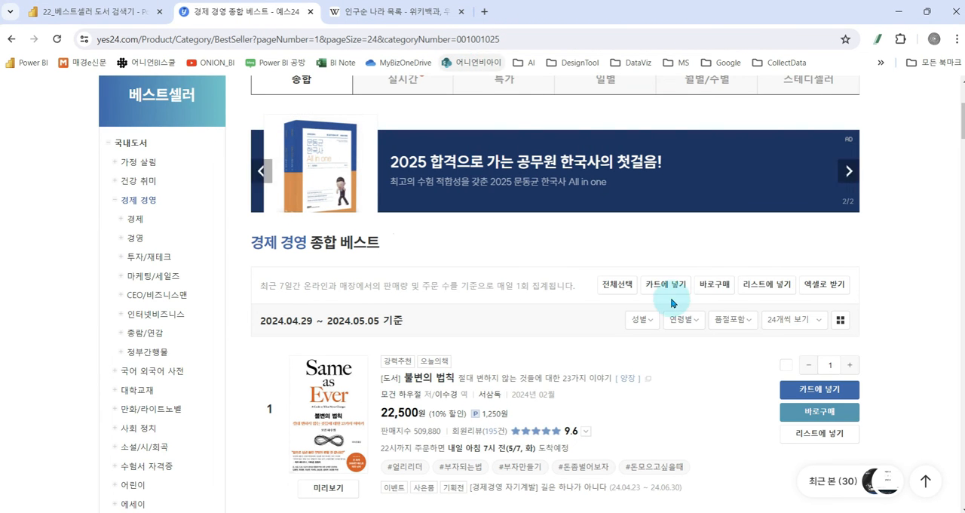
{"action": "scroll", "coordinate": [881, 333], "scroll_direction": "down", "scroll_amount": 1}
{"action": "scroll", "coordinate": [880, 333], "scroll_direction": "down", "scroll_amount": 2}
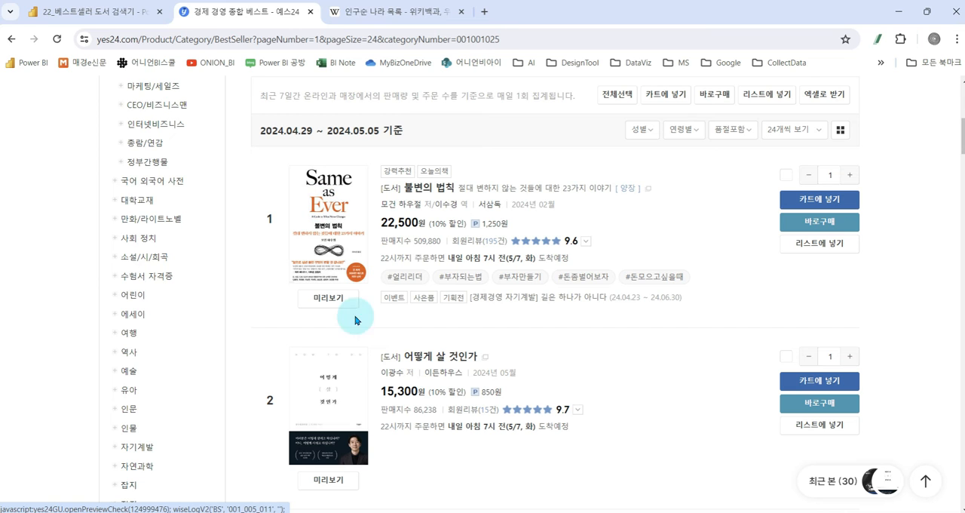
{"action": "right_click", "coordinate": [322, 211]}
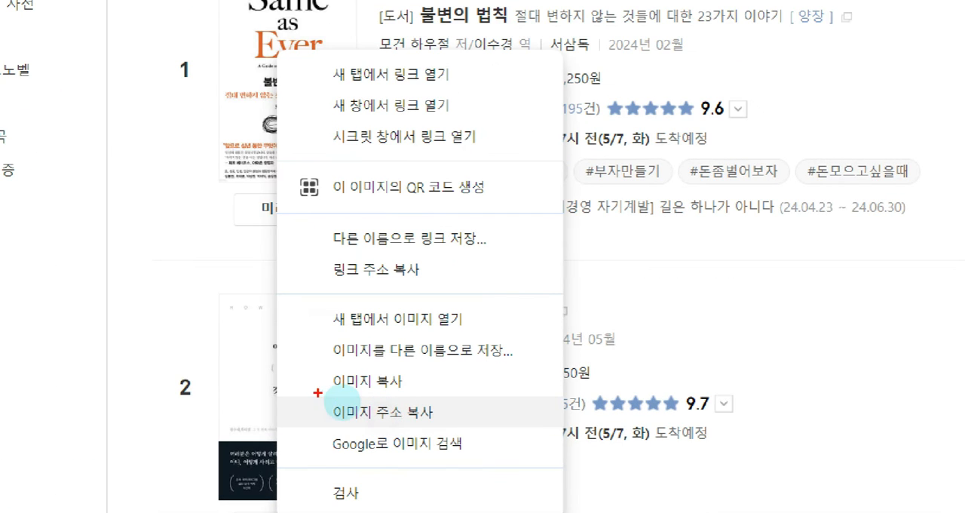
{"action": "left_click", "coordinate": [403, 415]}
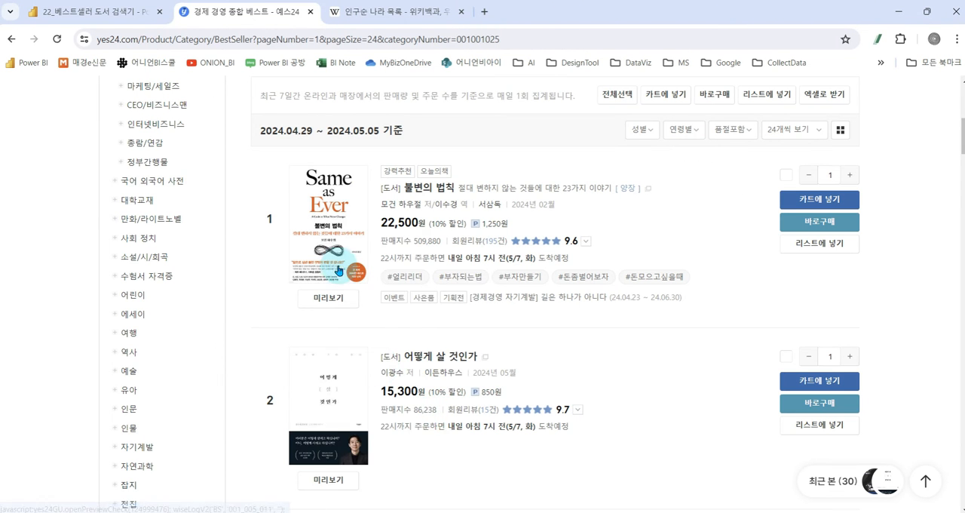
{"action": "right_click", "coordinate": [339, 232]}
{"action": "left_click", "coordinate": [406, 436]}
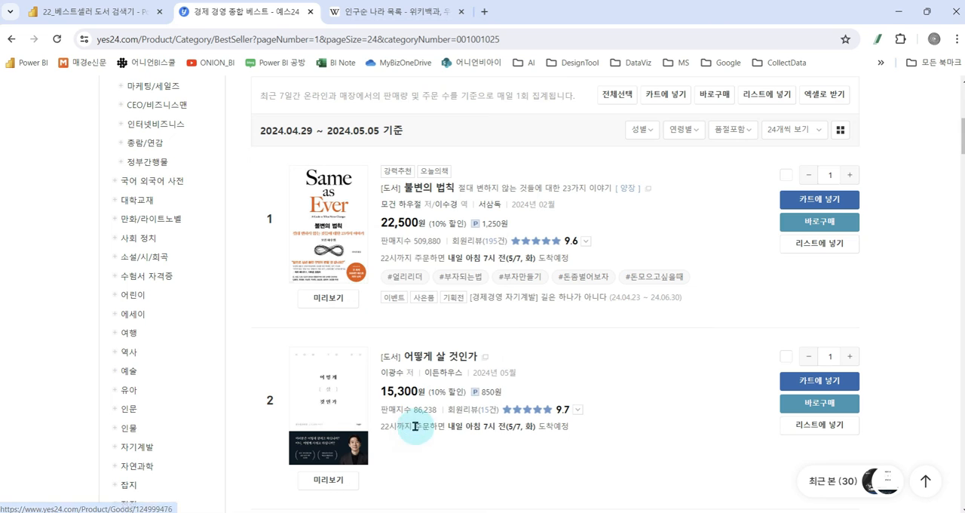
{"action": "key", "text": "alt+Tab"}
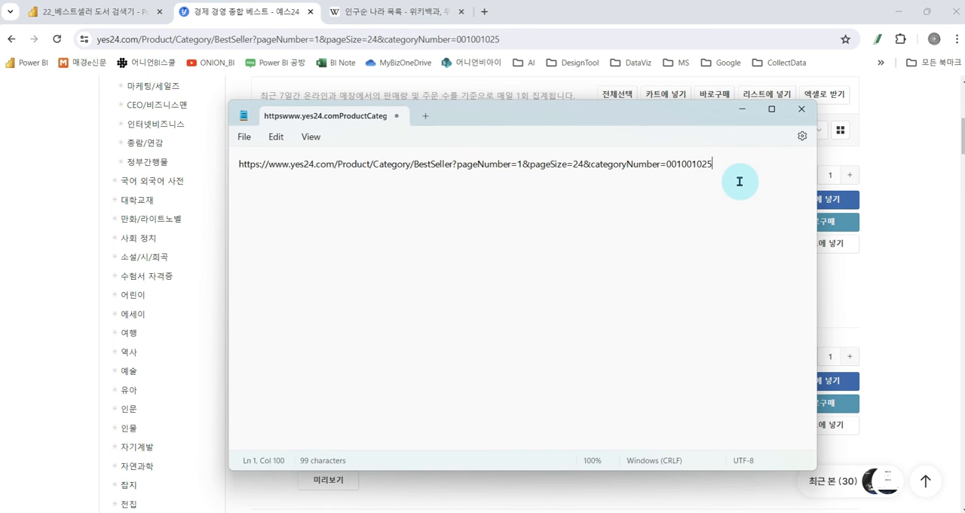
{"action": "type", "text": "https://image.yes24.com/goods/124999476/L"}
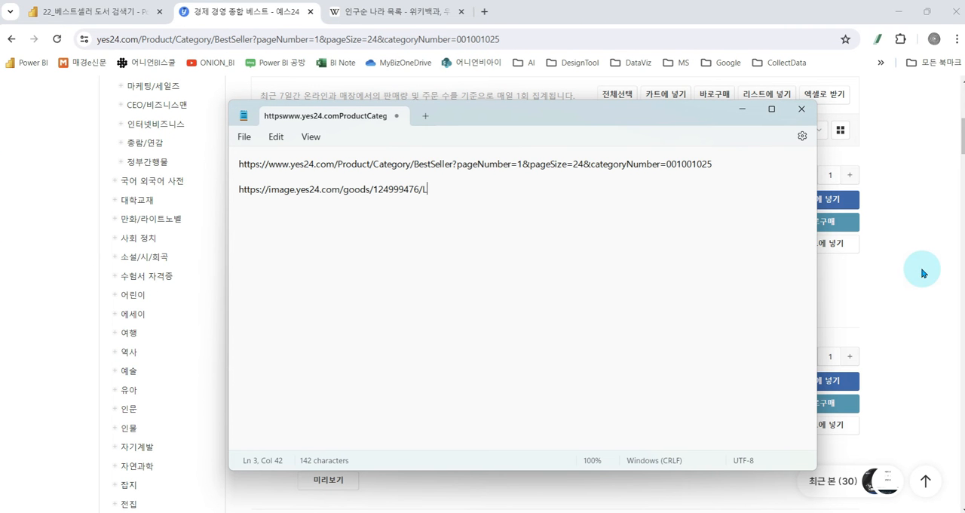
- Copy the image address of the 어떻게 살 것인가 cover and paste it below the first address in Notepad
{"action": "left_click", "coordinate": [919, 273]}
{"action": "scroll", "coordinate": [445, 331], "scroll_direction": "down", "scroll_amount": 2}
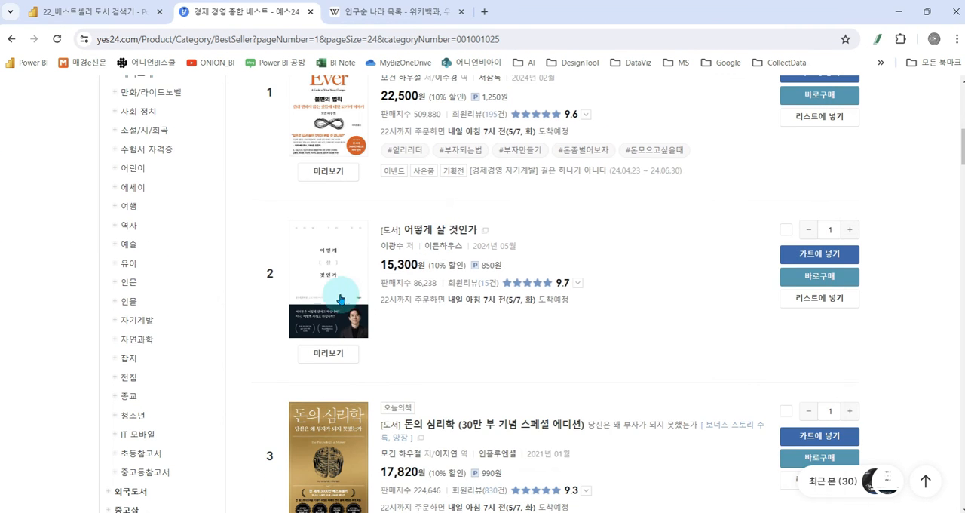
{"action": "right_click", "coordinate": [319, 262]}
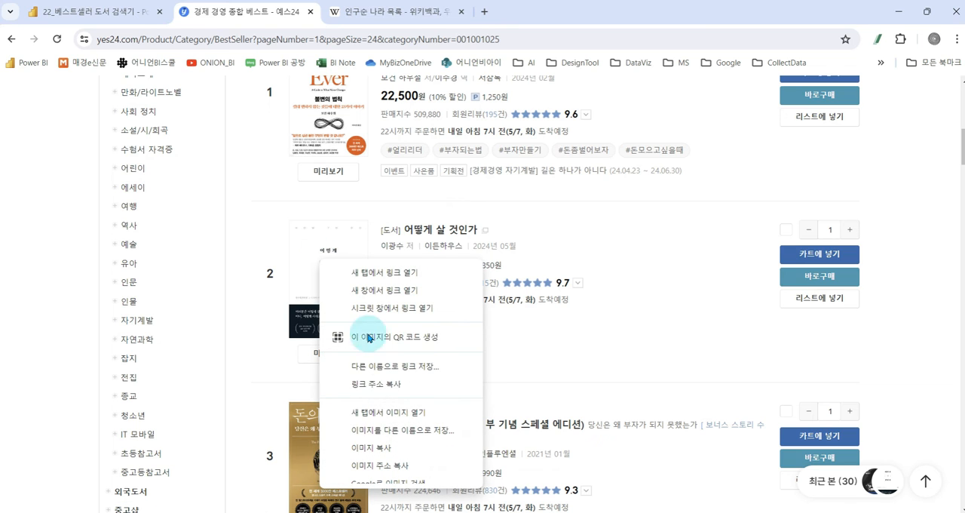
{"action": "left_click", "coordinate": [381, 465]}
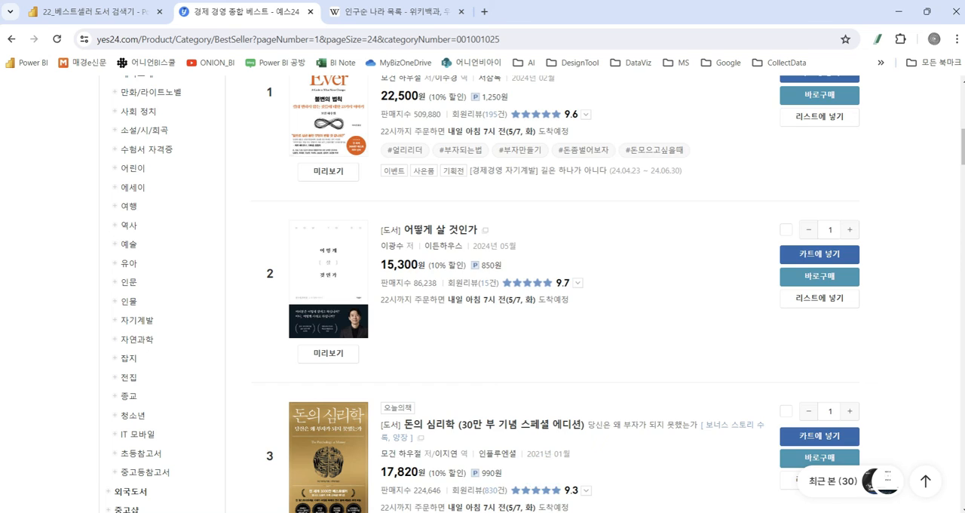
{"action": "key", "text": "alt+Tab"}
{"action": "type", "text": "https://image.yes24.com/goods/124999476/L"}
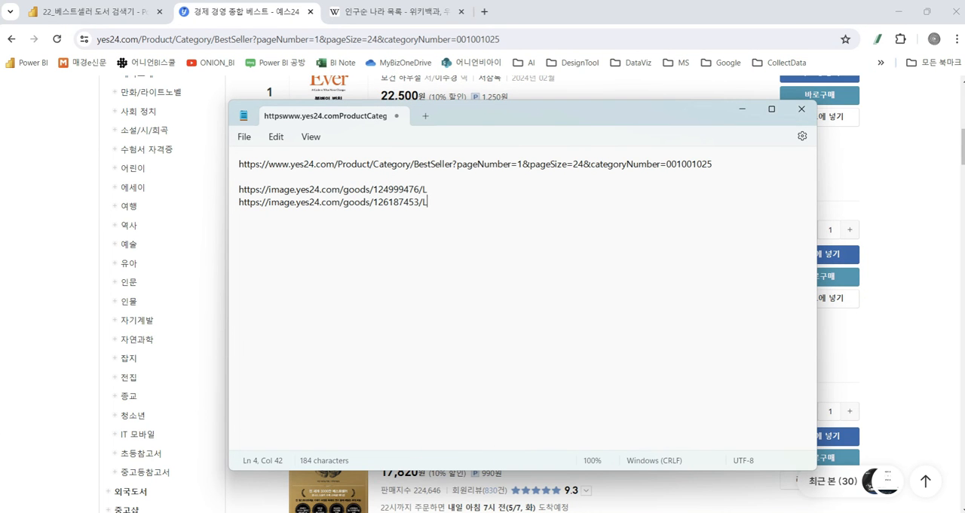
- Return to the example table in Power Query and add a new column after 평점
{"action": "left_click", "coordinate": [348, 512]}
{"action": "left_click", "coordinate": [400, 474]}
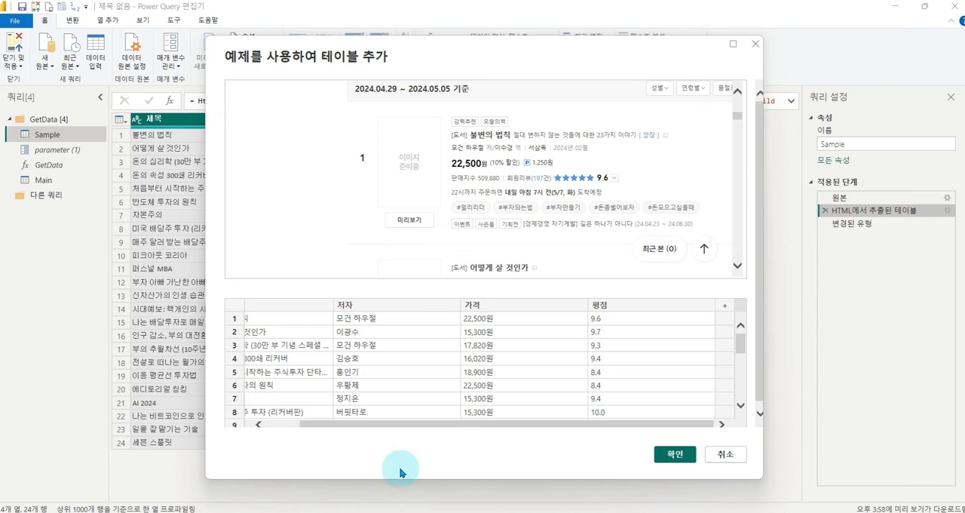
{"action": "left_click_drag", "start_coordinate": [610, 422], "coordinate": [694, 427]}
{"action": "left_click", "coordinate": [724, 308]}
{"action": "mouse_move", "coordinate": [813, 204]}
{"action": "left_mouse_down"}
{"action": "mouse_move", "coordinate": [944, 223]}
{"action": "mouse_move", "coordinate": [950, 206]}
{"action": "mouse_move", "coordinate": [677, 351]}
{"action": "left_mouse_up"}
{"action": "left_click_drag", "start_coordinate": [677, 330], "coordinate": [697, 358]}
{"action": "key", "text": "Escape"}
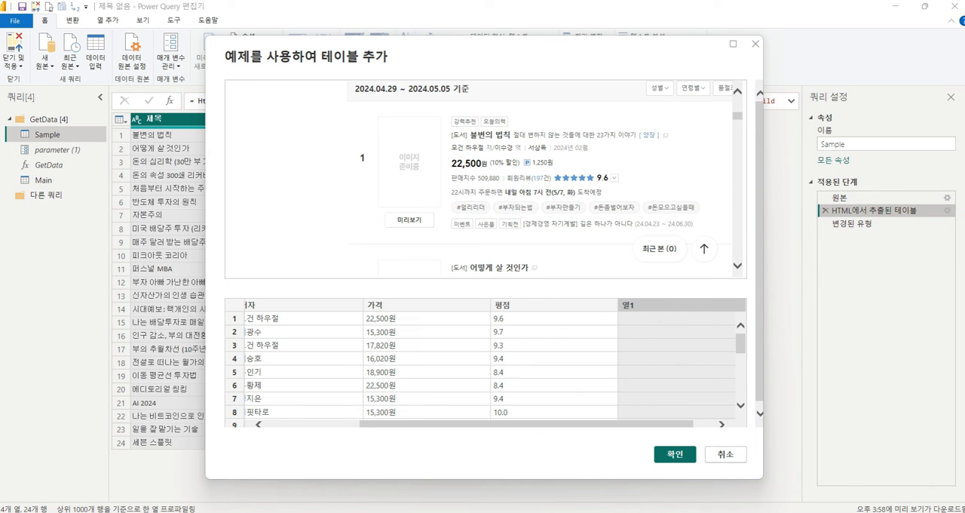
{"action": "key", "text": "alt+Tab"}
{"action": "left_click_drag", "start_coordinate": [427, 189], "coordinate": [240, 189]}
{"action": "key", "text": "ctrl+c"}
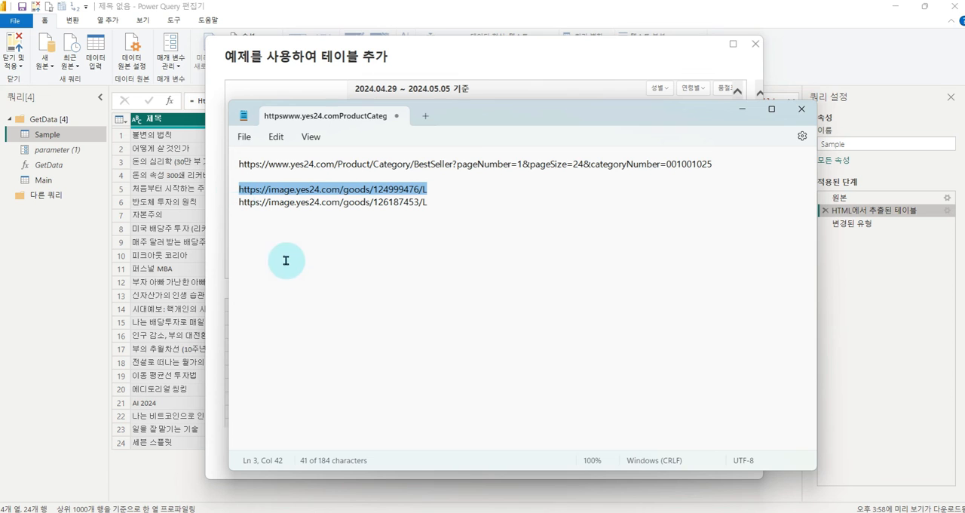
{"action": "key", "text": "alt+Tab"}
{"action": "left_click", "coordinate": [639, 319]}
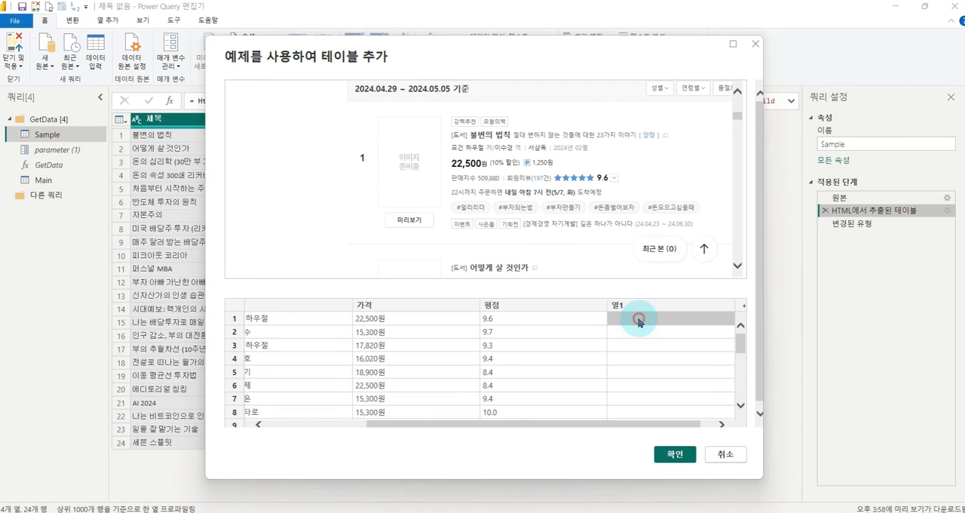
{"action": "left_click", "coordinate": [634, 321]}
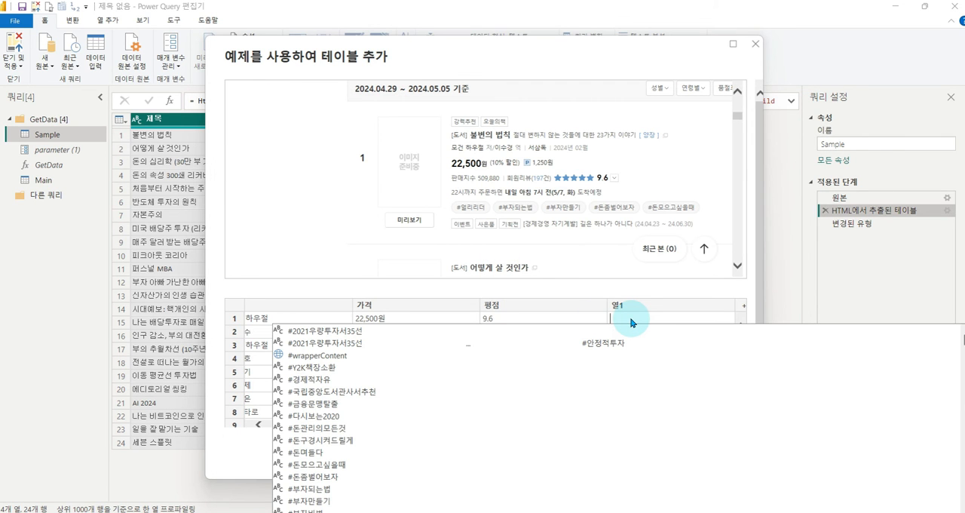
{"action": "key", "text": "ctrl+v"}
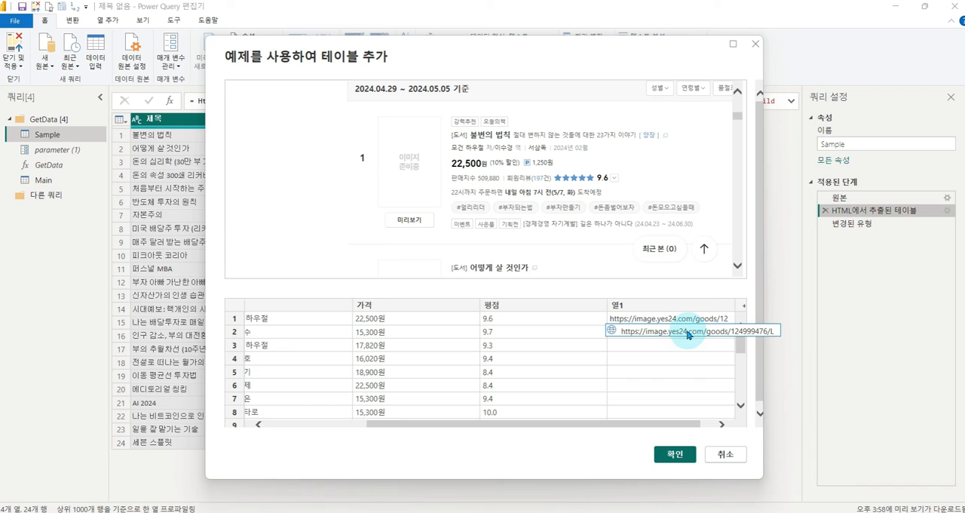
{"action": "left_click", "coordinate": [688, 332]}
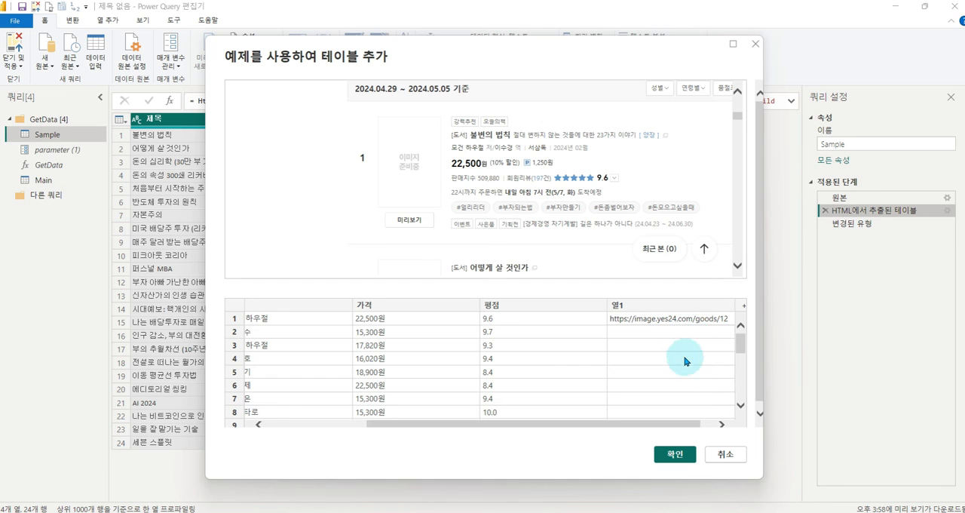
{"action": "left_click", "coordinate": [721, 425]}
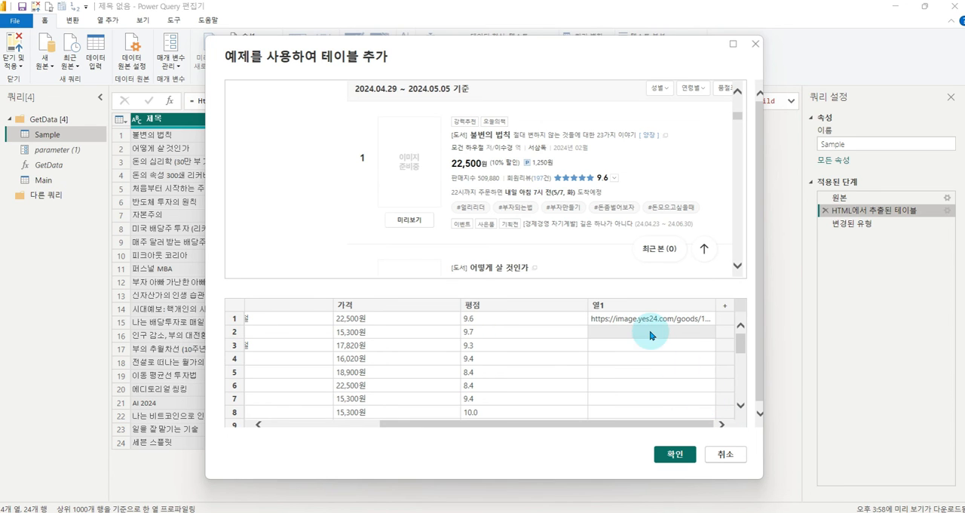
{"action": "key", "text": "alt+Tab"}
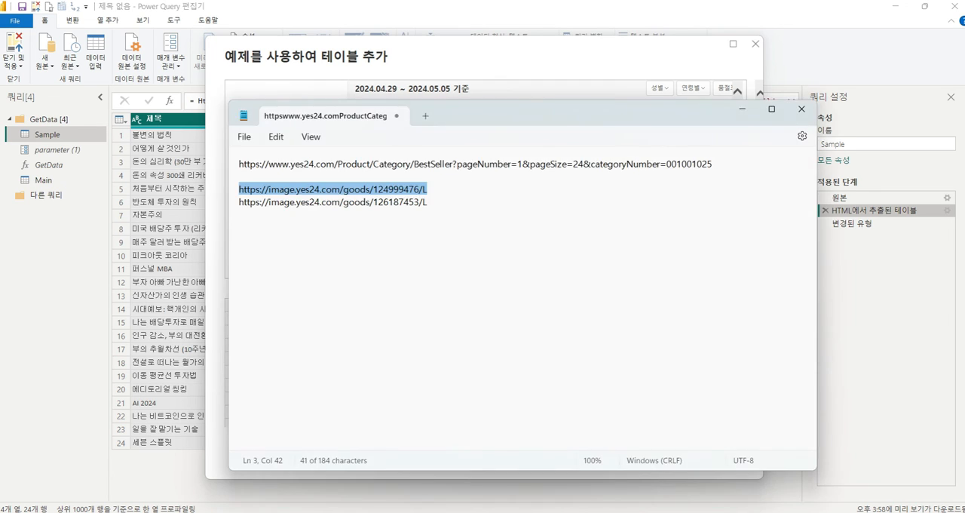
{"action": "left_click", "coordinate": [426, 201]}
{"action": "key", "text": "shift+Home"}
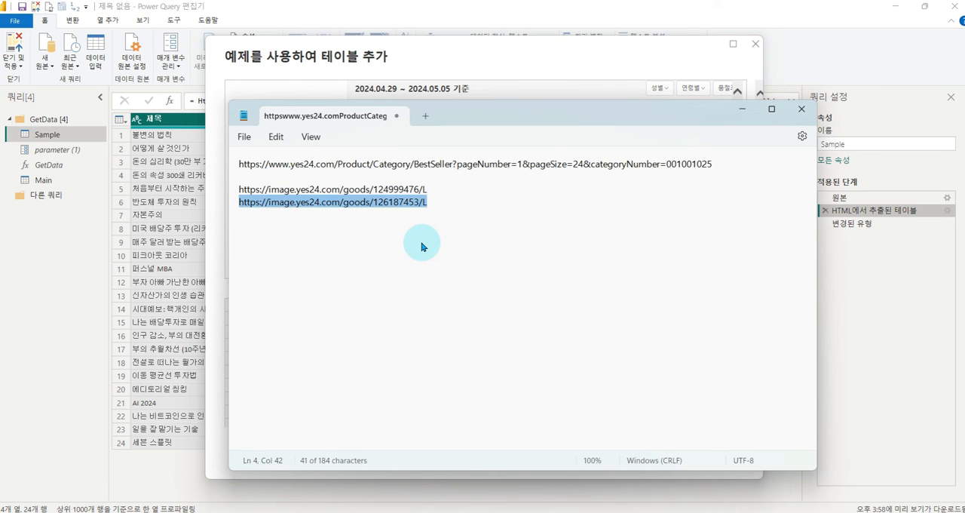
{"action": "left_click", "coordinate": [594, 340]}
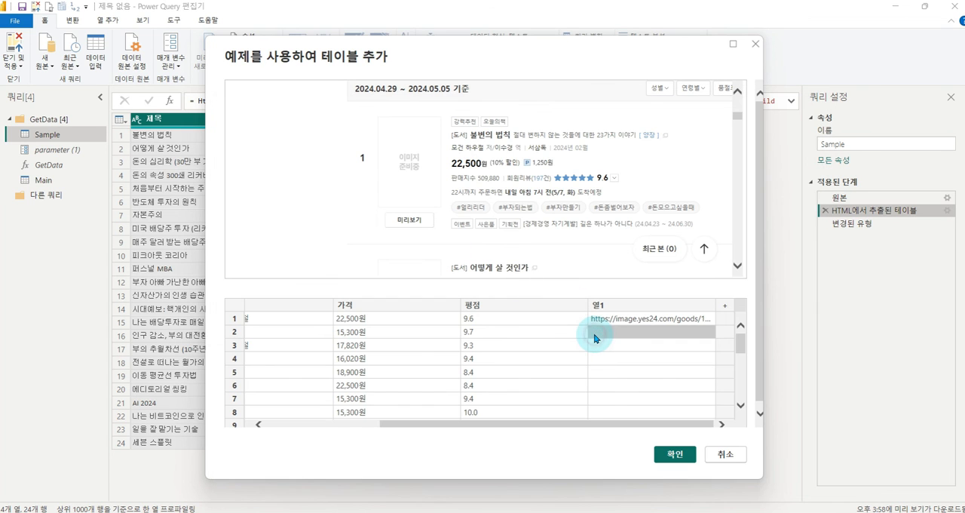
{"action": "left_click", "coordinate": [624, 343]}
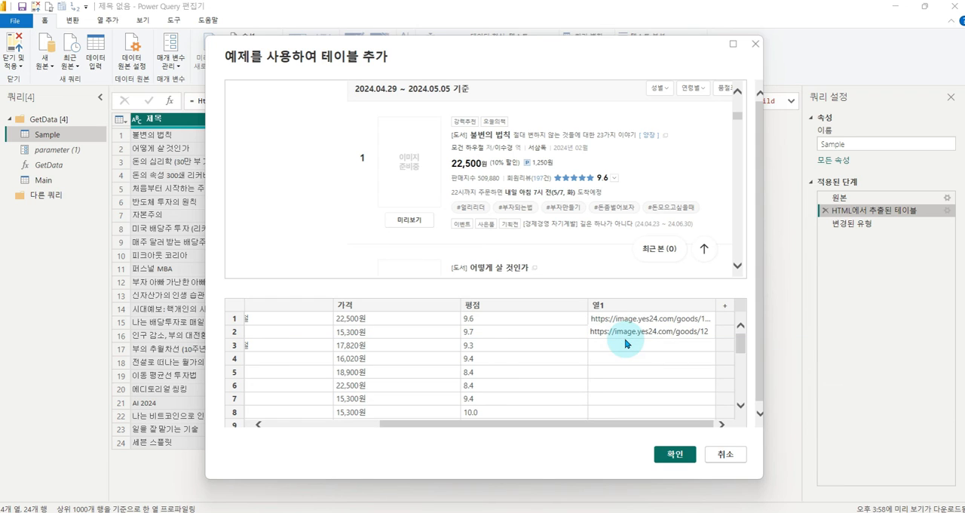
{"action": "key", "text": "Return"}
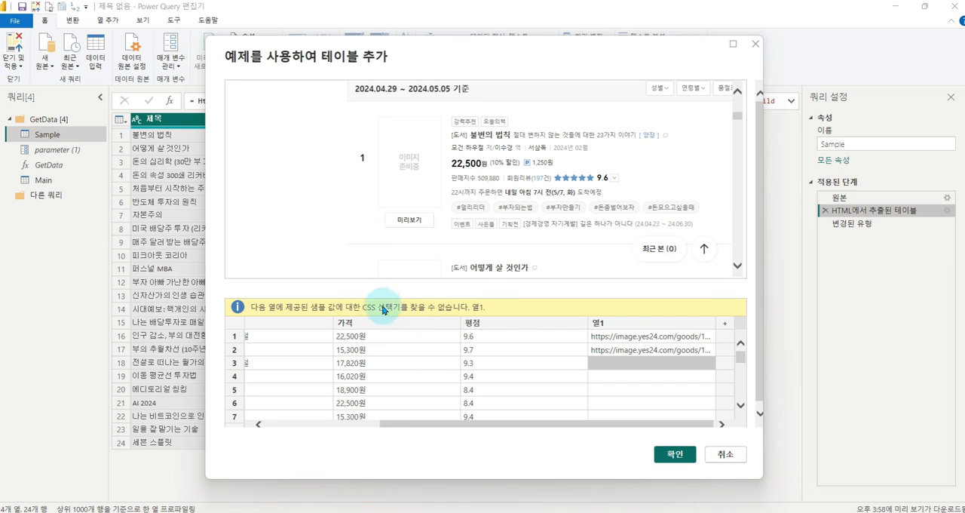
- Clear the example image addresses from rows 1 and 2 of 열1
{"action": "left_click_drag", "start_coordinate": [276, 294], "coordinate": [454, 310]}
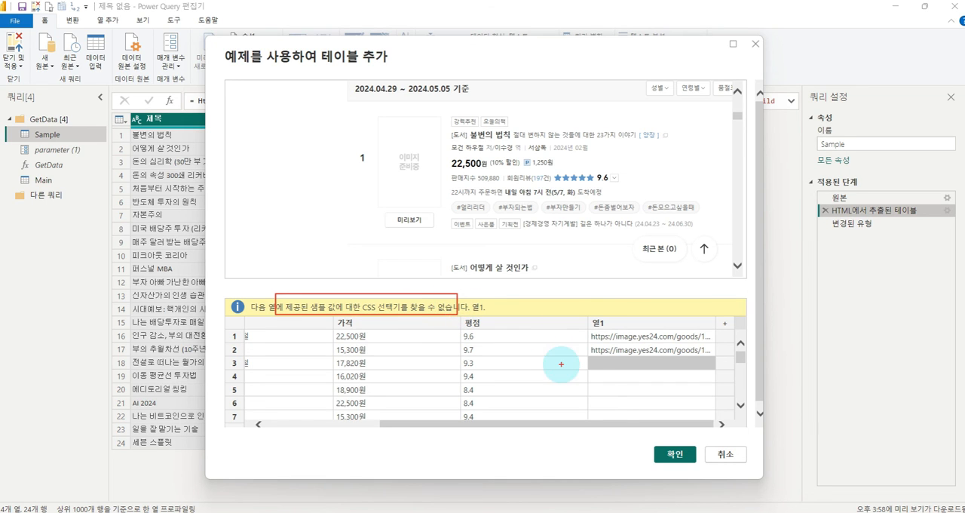
{"action": "left_click", "coordinate": [646, 351]}
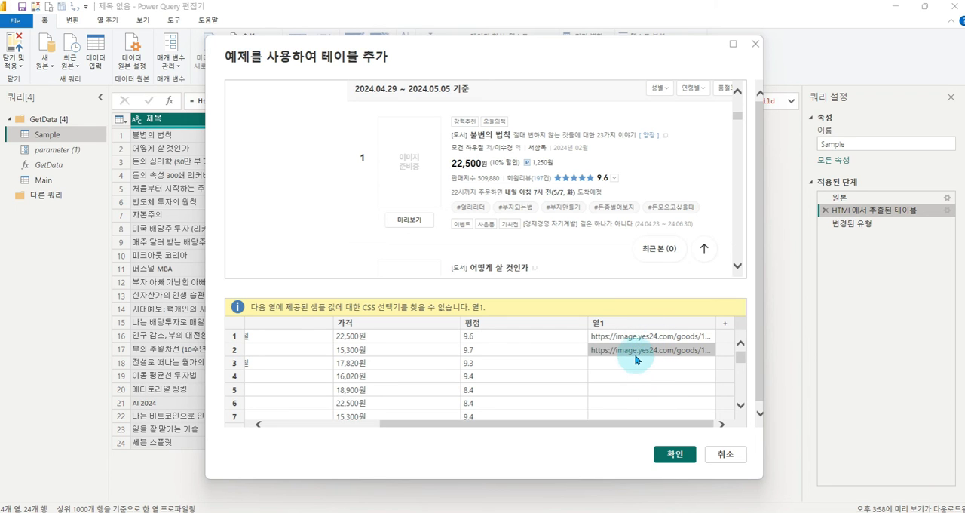
{"action": "key", "text": "Delete"}
{"action": "left_click", "coordinate": [619, 322]}
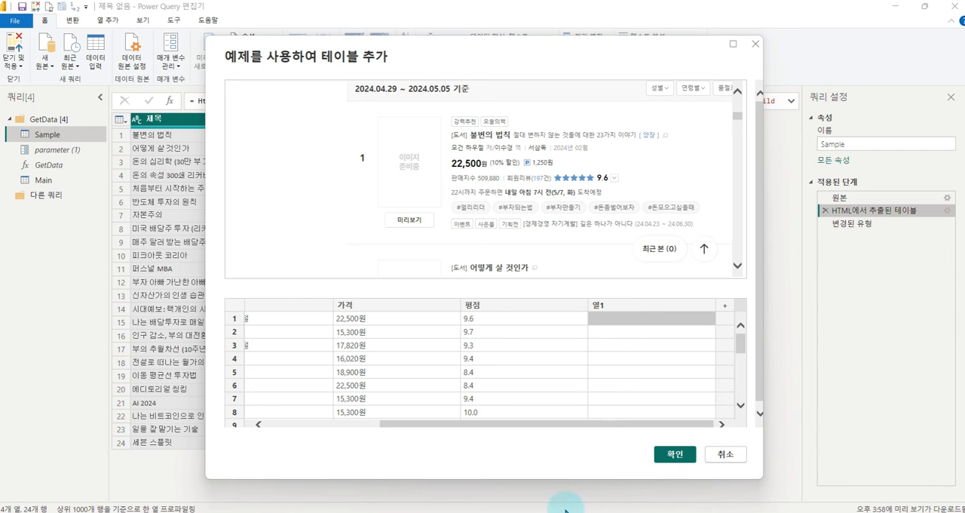
- Compare the two book image addresses in Notepad, examining their fixed parts and the differing product code
{"action": "key", "text": "alt+Tab"}
{"action": "left_click", "coordinate": [432, 189]}
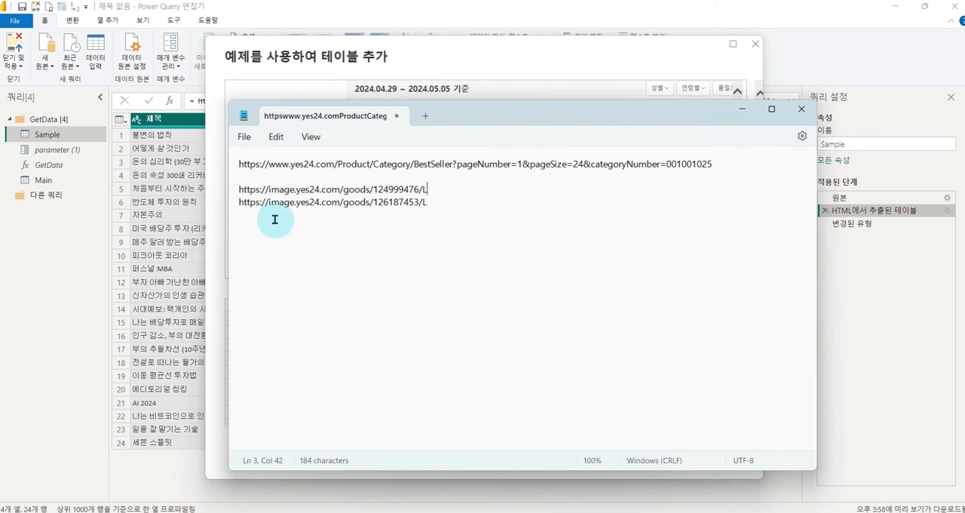
{"action": "key", "text": "ctrl+1"}
{"action": "left_click", "coordinate": [353, 219]}
{"action": "mouse_move", "coordinate": [148, 151]}
{"action": "left_mouse_down"}
{"action": "mouse_move", "coordinate": [411, 210]}
{"action": "mouse_move", "coordinate": [375, 216]}
{"action": "left_mouse_up"}
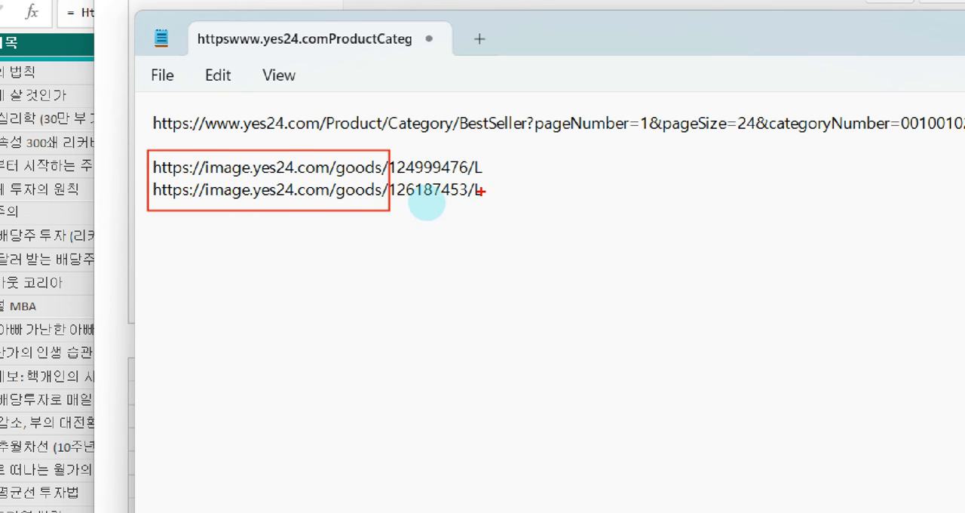
{"action": "mouse_move", "coordinate": [468, 154]}
{"action": "left_mouse_down"}
{"action": "mouse_move", "coordinate": [521, 291]}
{"action": "mouse_move", "coordinate": [494, 319]}
{"action": "left_mouse_up"}
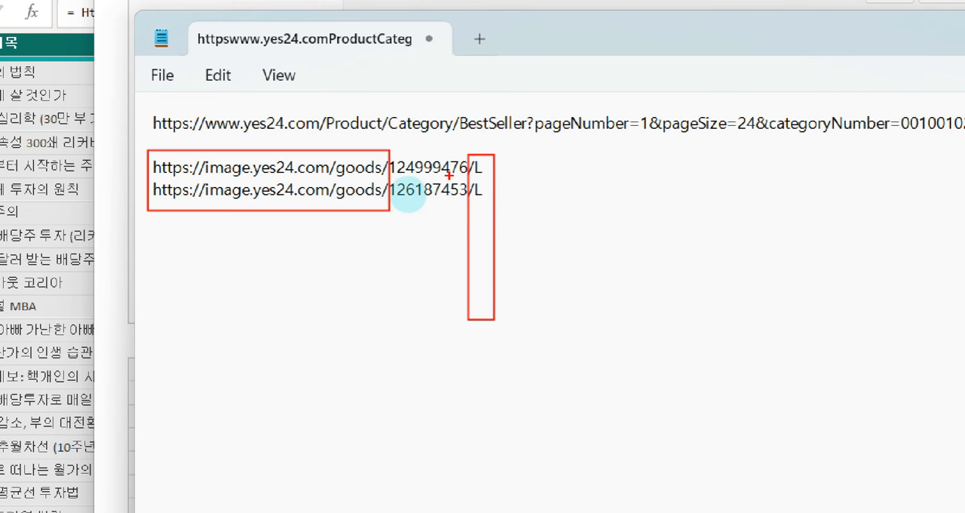
{"action": "key", "text": "e"}
{"action": "mouse_move", "coordinate": [384, 147]}
{"action": "left_mouse_down"}
{"action": "mouse_move", "coordinate": [403, 201]}
{"action": "mouse_move", "coordinate": [471, 215]}
{"action": "mouse_move", "coordinate": [490, 240]}
{"action": "mouse_move", "coordinate": [571, 246]}
{"action": "left_mouse_up"}
{"action": "mouse_move", "coordinate": [559, 233]}
{"action": "left_mouse_down"}
{"action": "mouse_move", "coordinate": [570, 245]}
{"action": "mouse_move", "coordinate": [561, 261]}
{"action": "left_mouse_up"}
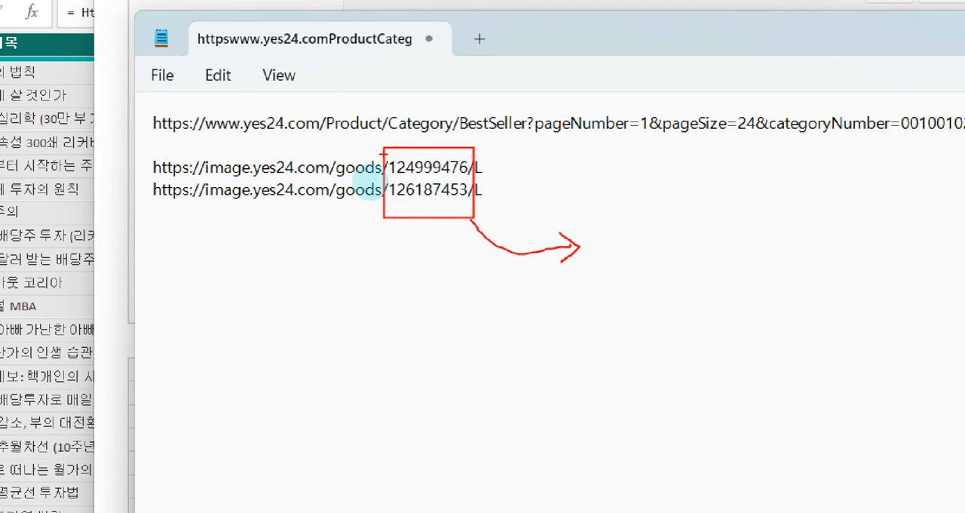
{"action": "left_click_drag", "start_coordinate": [385, 160], "coordinate": [469, 178]}
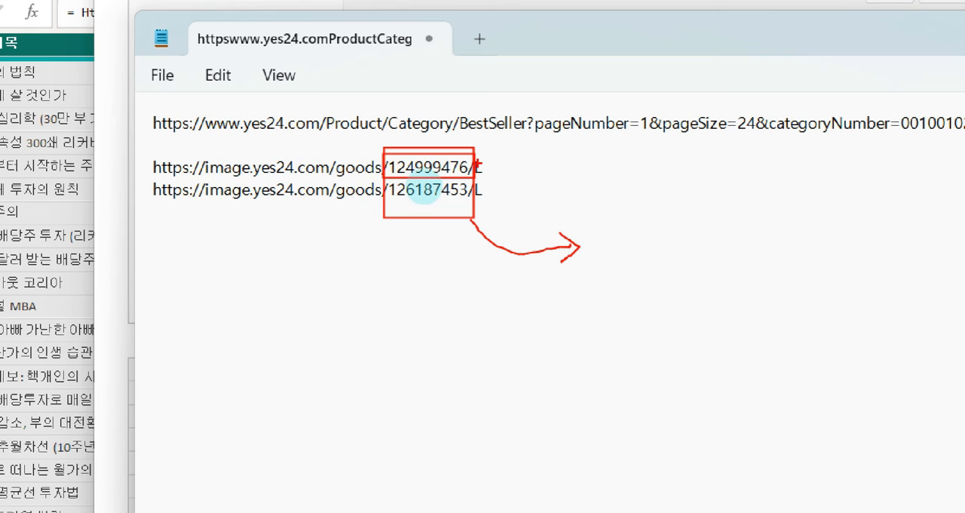
{"action": "left_click_drag", "start_coordinate": [475, 162], "coordinate": [558, 163]}
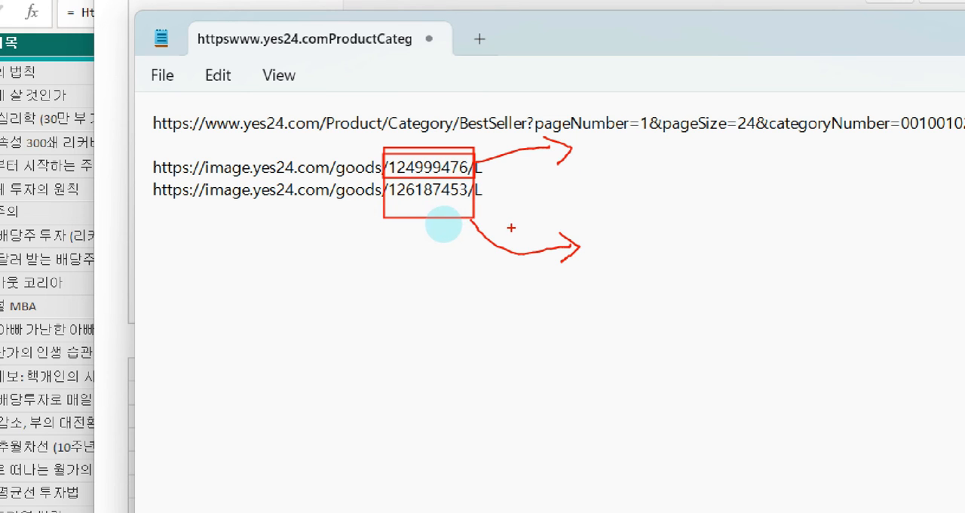
{"action": "mouse_move", "coordinate": [141, 181]}
{"action": "left_mouse_down"}
{"action": "mouse_move", "coordinate": [385, 203]}
{"action": "mouse_move", "coordinate": [402, 154]}
{"action": "left_mouse_up"}
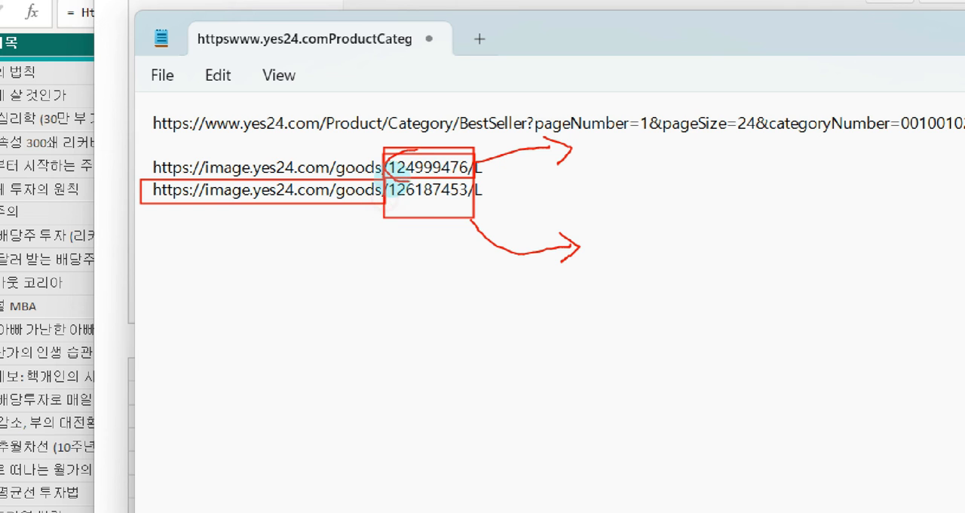
{"action": "key", "text": "Escape"}
- Copy the product code 124999476 from Notepad into row 1 of 열1 and accept the suggestion /Product/Goods/124999476
{"action": "double_click", "coordinate": [396, 190]}
{"action": "key", "text": "ctrl+c"}
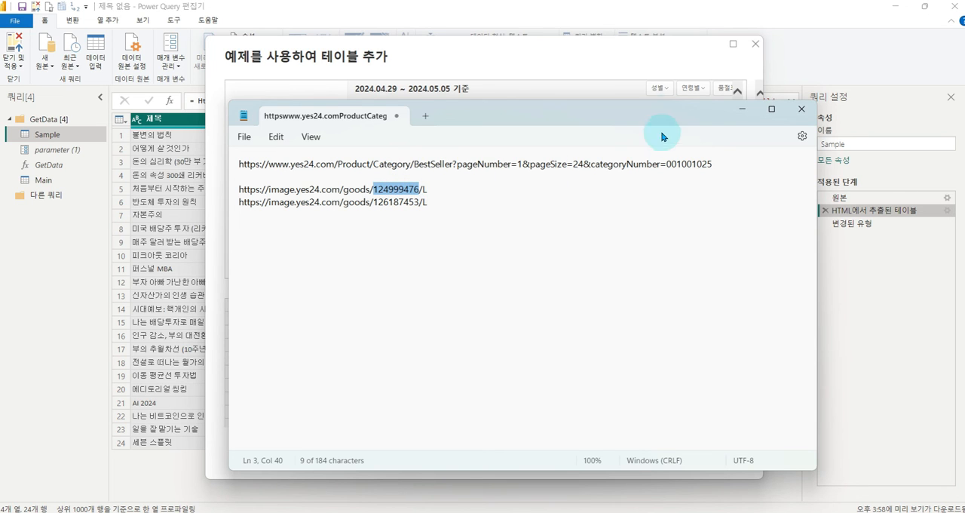
{"action": "left_click", "coordinate": [643, 58]}
{"action": "left_click", "coordinate": [612, 318]}
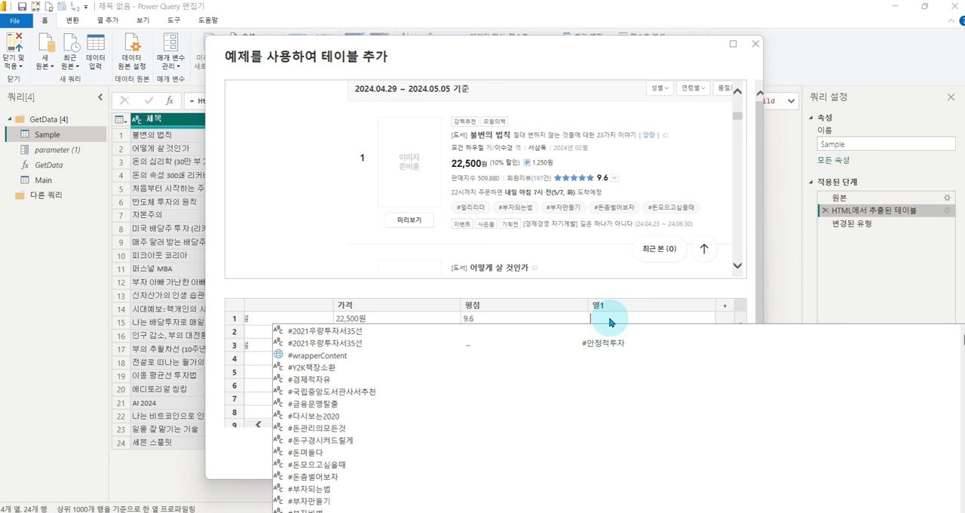
{"action": "key", "text": "ctrl+v"}
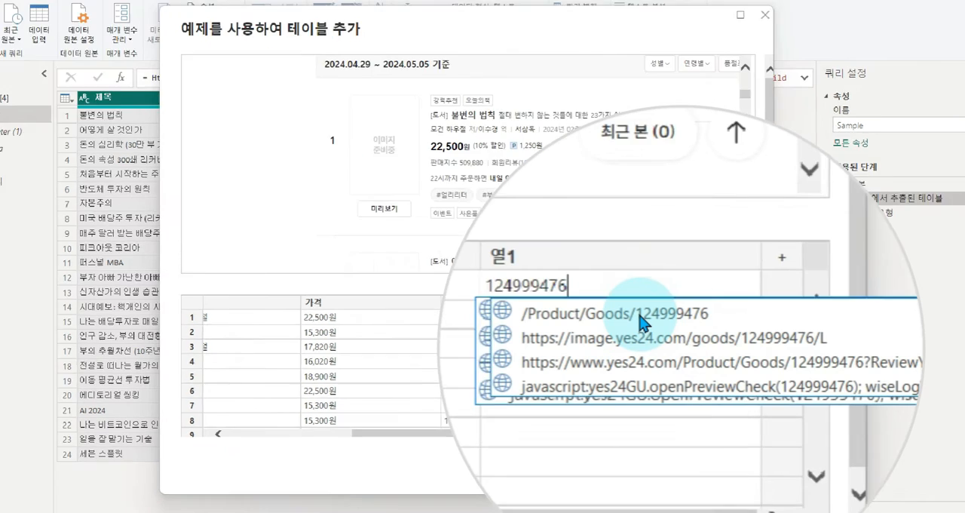
{"action": "left_click", "coordinate": [662, 332]}
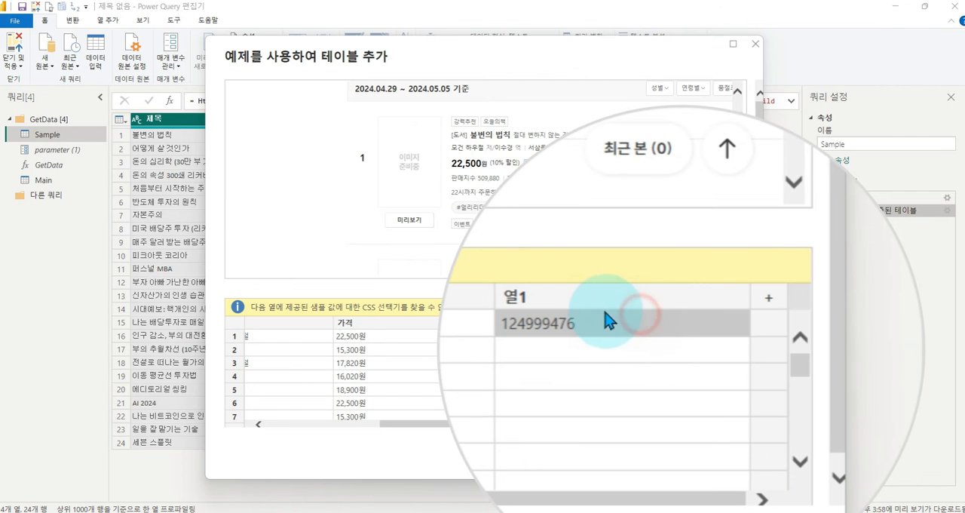
{"action": "left_click", "coordinate": [601, 325]}
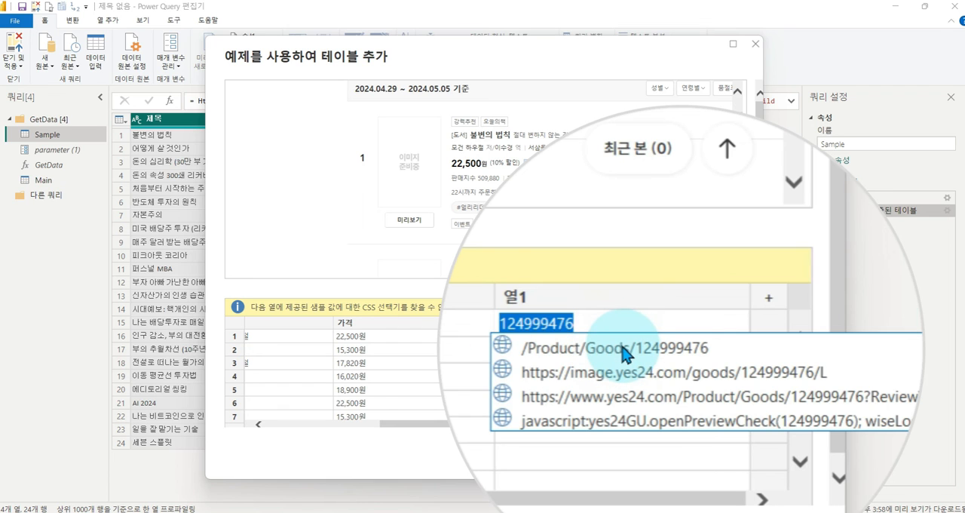
{"action": "left_click", "coordinate": [623, 355]}
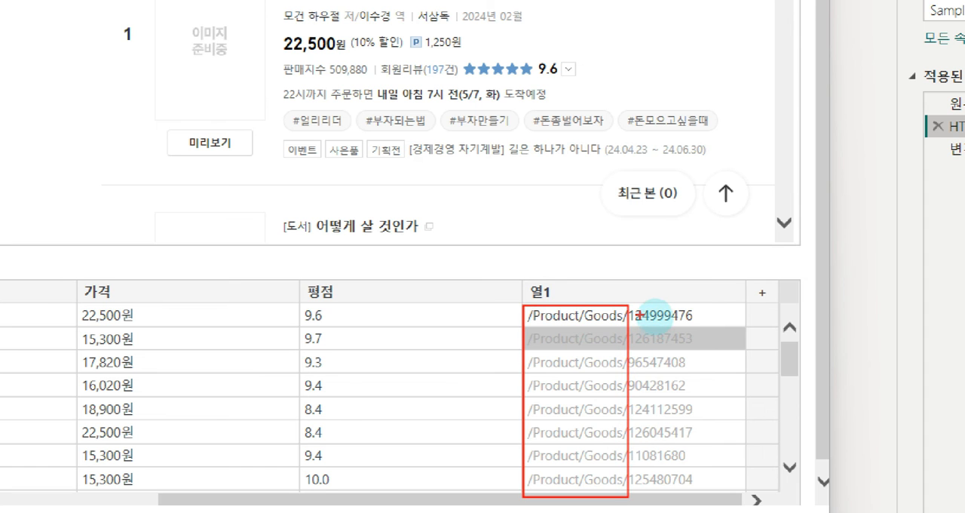
- Rename 열1 to 제품코드 and apply the example table, leaving the new 제품코드 column selected in the Sample query
{"action": "left_click_drag", "start_coordinate": [628, 303], "coordinate": [713, 495]}
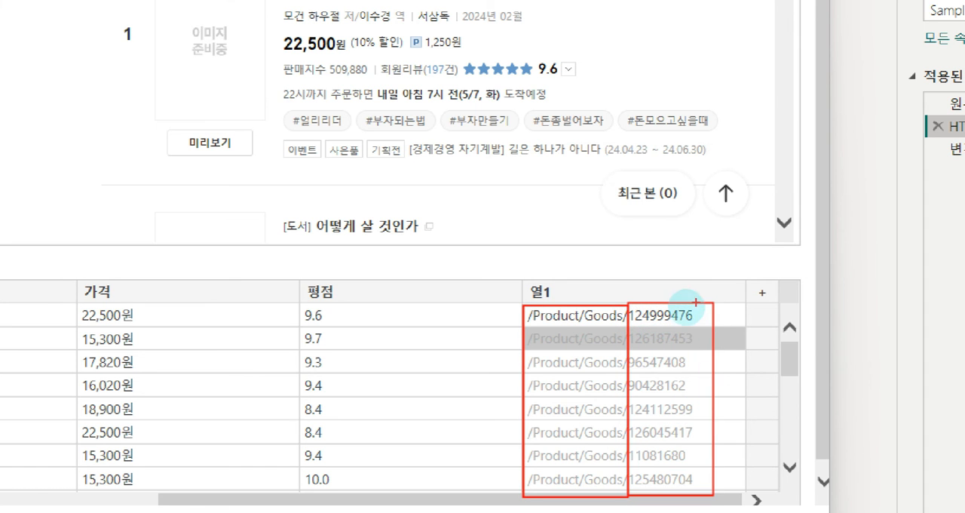
{"action": "left_click_drag", "start_coordinate": [694, 293], "coordinate": [738, 276]}
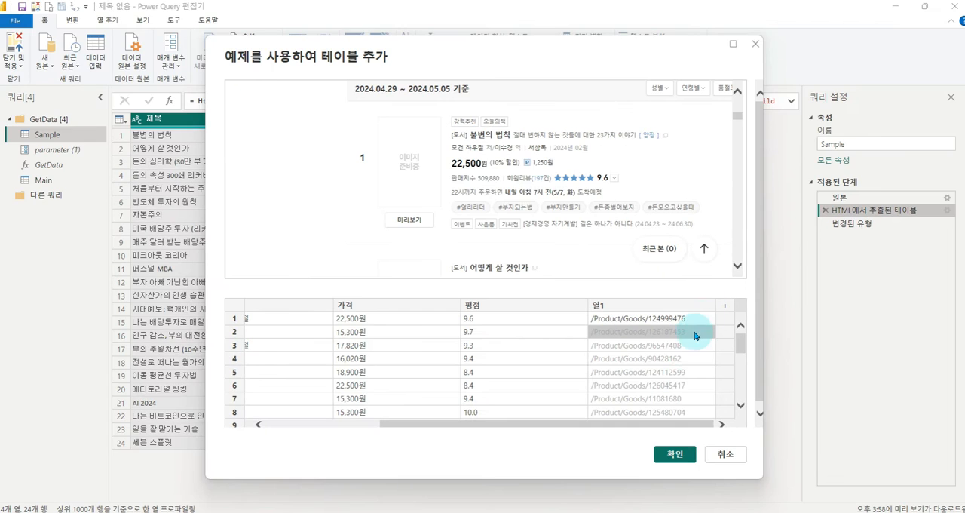
{"action": "scroll", "coordinate": [667, 378], "scroll_direction": "down", "scroll_amount": 4}
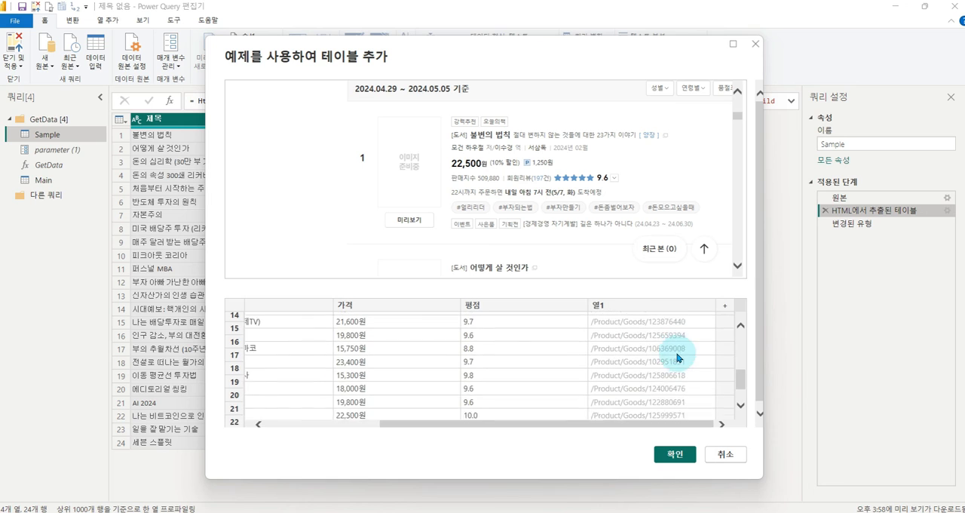
{"action": "scroll", "coordinate": [677, 351], "scroll_direction": "up", "scroll_amount": 5}
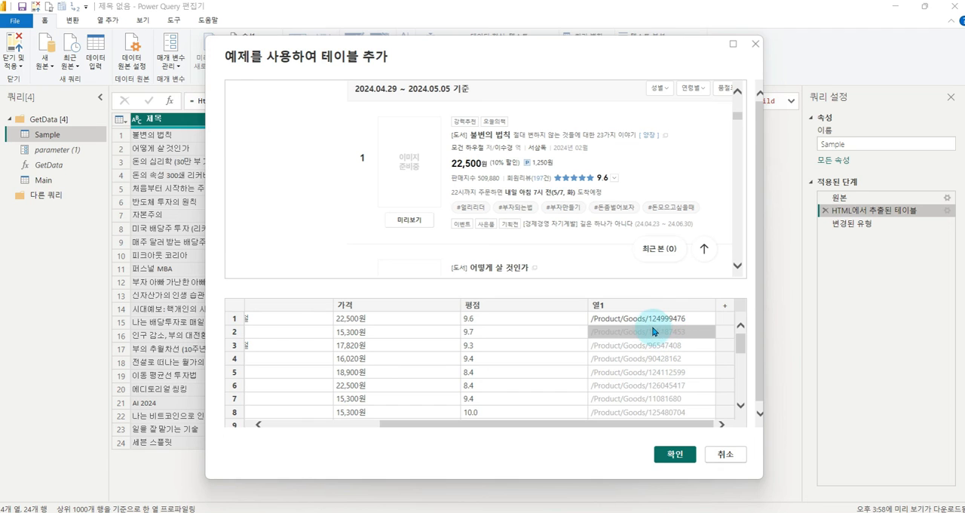
{"action": "left_click", "coordinate": [614, 306]}
{"action": "left_click", "coordinate": [614, 306]}
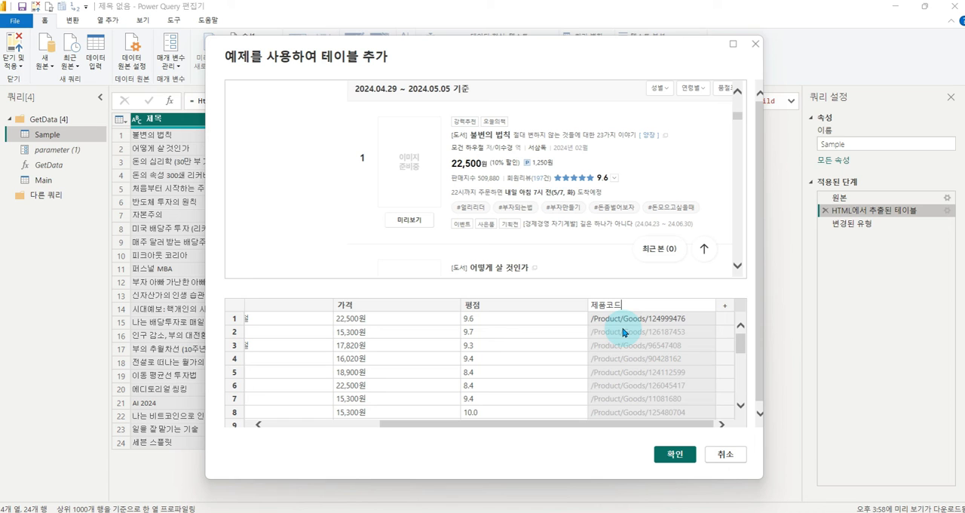
{"action": "key", "text": "Return"}
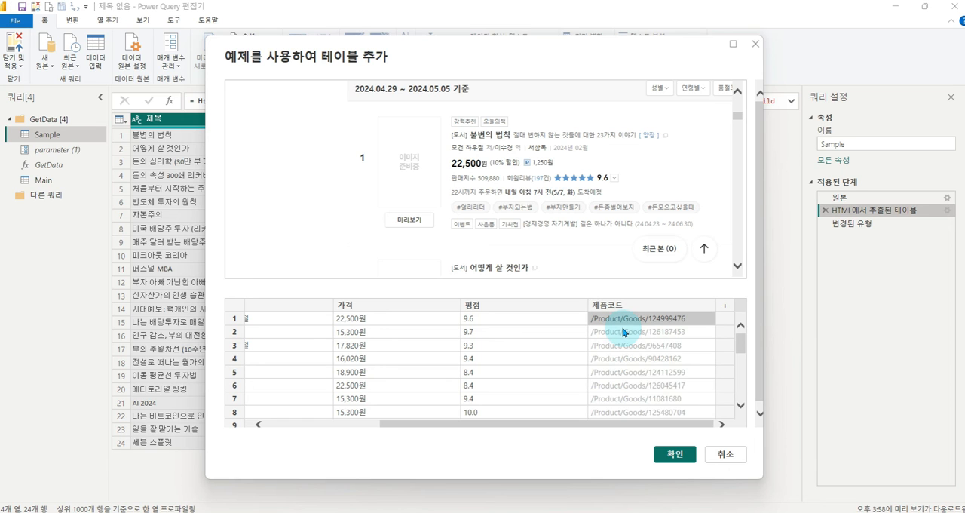
{"action": "left_click", "coordinate": [673, 455]}
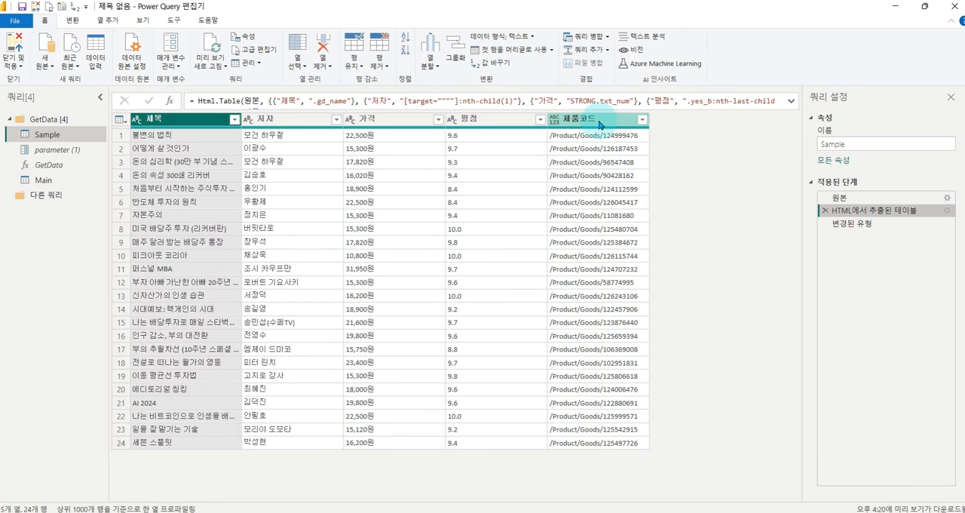
{"action": "left_click", "coordinate": [600, 122]}
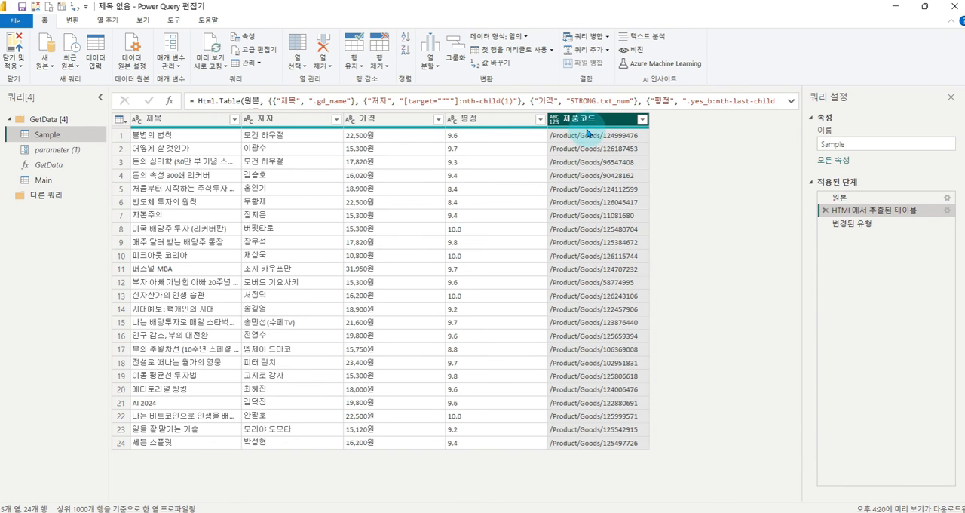
{"action": "left_click", "coordinate": [73, 21]}
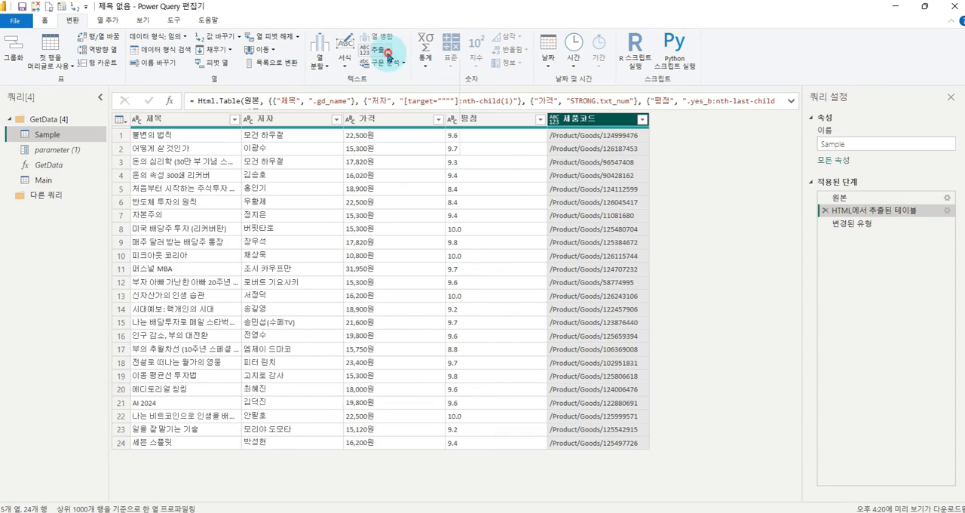
{"action": "left_click", "coordinate": [377, 67]}
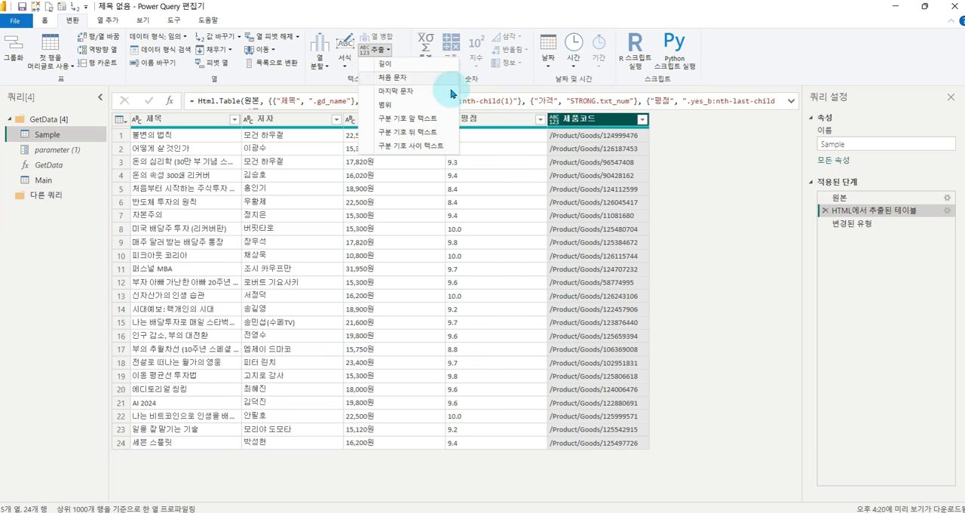
{"action": "left_click", "coordinate": [387, 137]}
{"action": "left_click", "coordinate": [672, 211]}
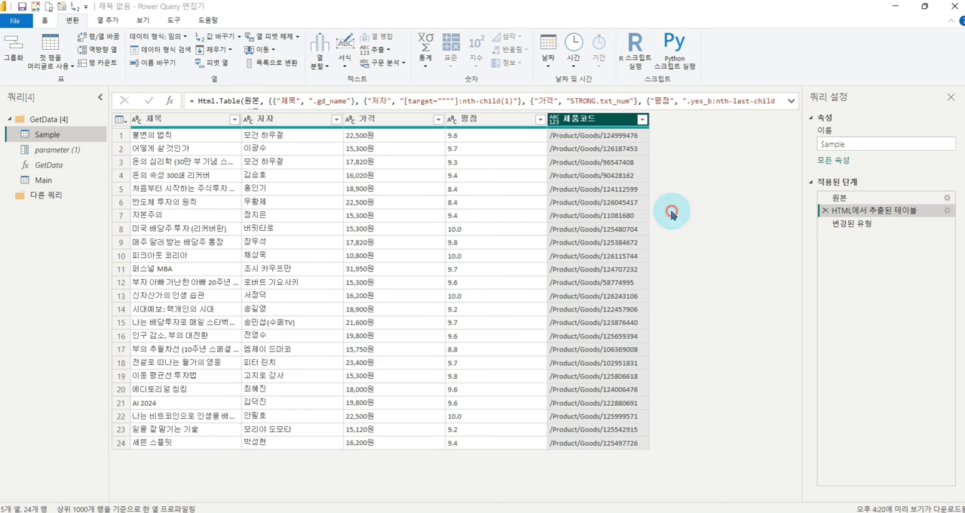
- After the 변경된 유형 step, reduce the 제품코드 column to the text after the delimiter "/", skipping 2 delimiters from the start
{"action": "left_click", "coordinate": [851, 224]}
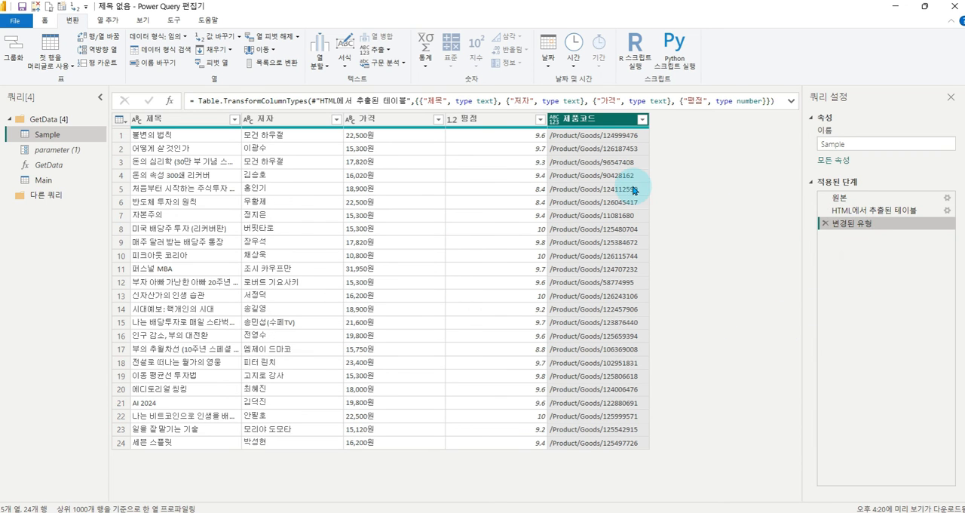
{"action": "left_click", "coordinate": [376, 50]}
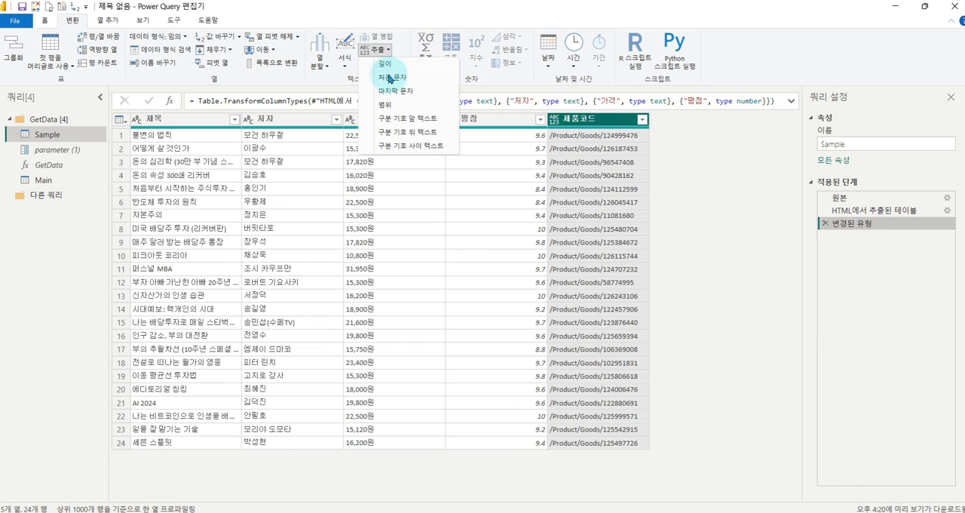
{"action": "left_click", "coordinate": [395, 134]}
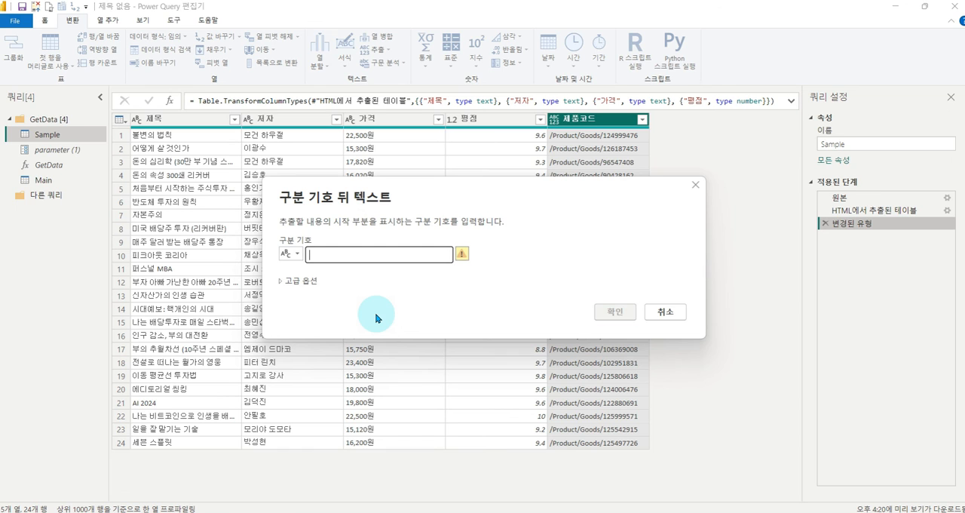
{"action": "type", "text": "/"}
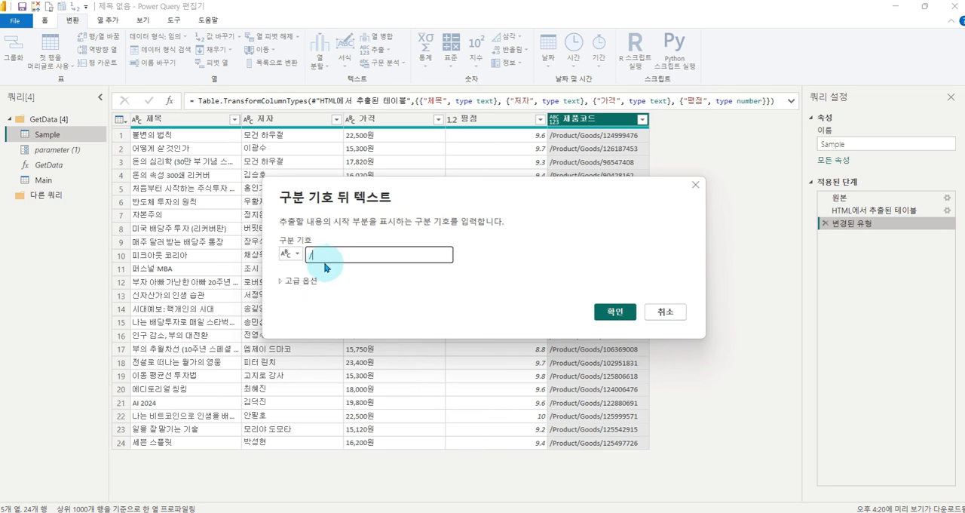
{"action": "left_click", "coordinate": [284, 281]}
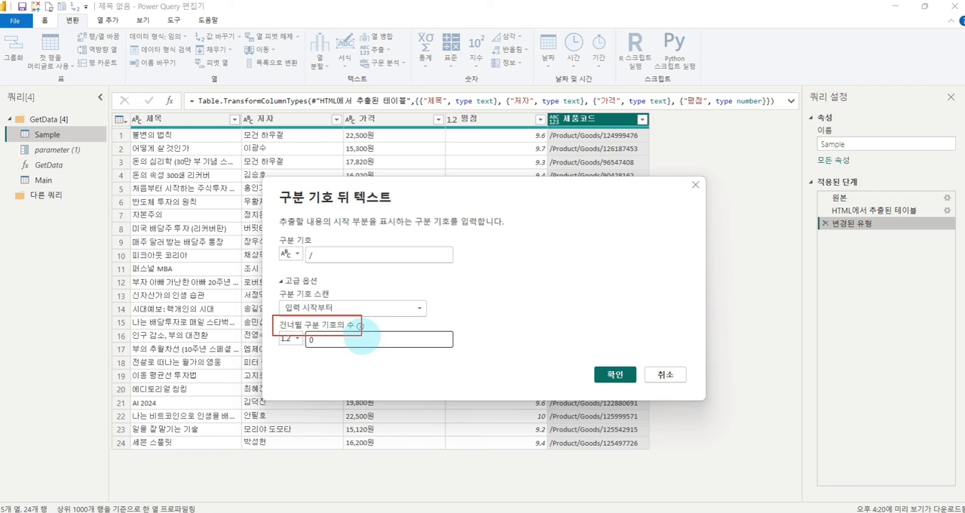
{"action": "double_click", "coordinate": [332, 339]}
{"action": "type", "text": "2"}
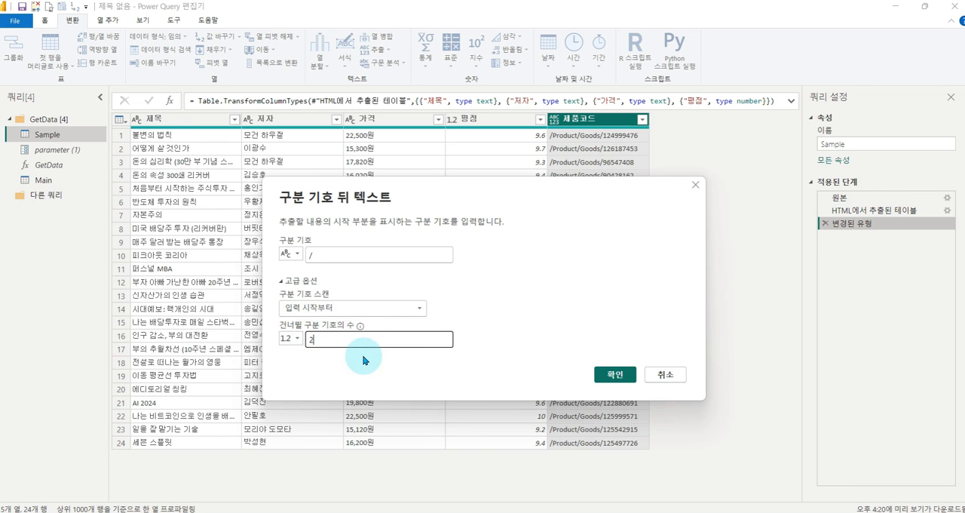
{"action": "left_click", "coordinate": [611, 375]}
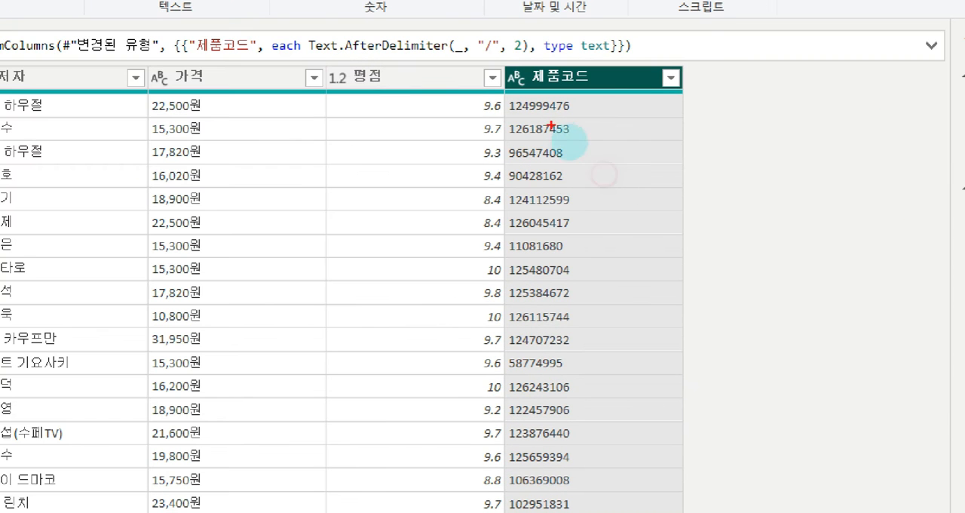
{"action": "mouse_move", "coordinate": [499, 83]}
{"action": "left_mouse_down"}
{"action": "mouse_move", "coordinate": [693, 450]}
{"action": "mouse_move", "coordinate": [689, 497]}
{"action": "left_mouse_up"}
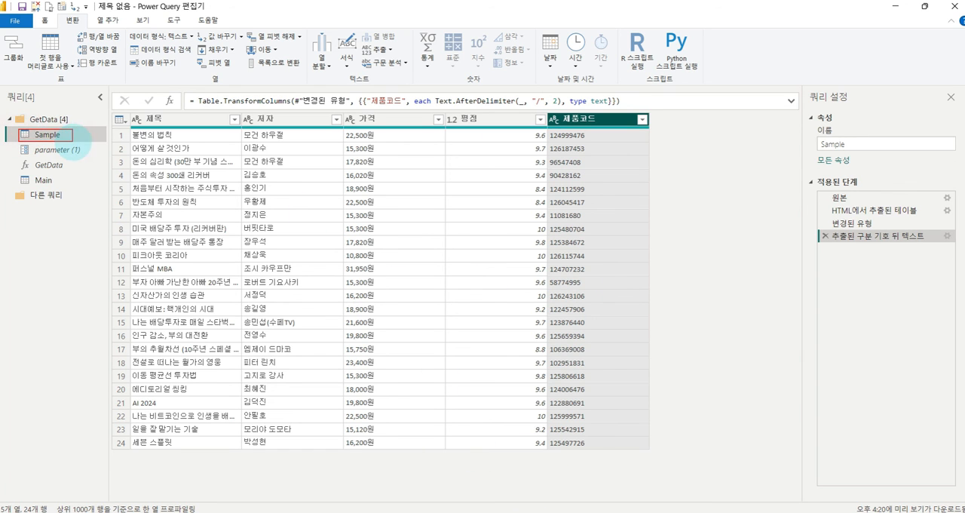
- Open the Main query and examine its columns and its relation to the GetData function and Sample query
{"action": "left_click", "coordinate": [43, 181]}
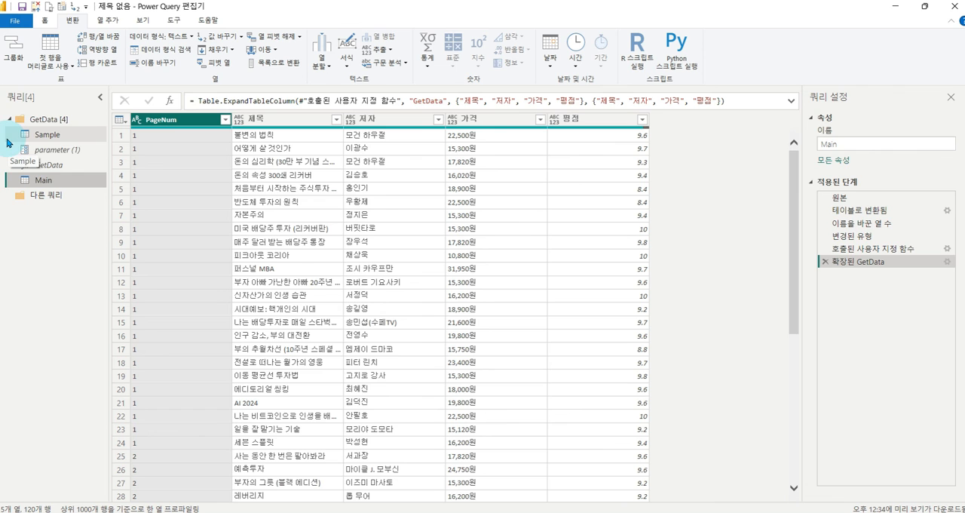
{"action": "key", "text": "ctrl+1"}
{"action": "left_click", "coordinate": [78, 166]}
{"action": "left_click_drag", "start_coordinate": [7, 150], "coordinate": [134, 180]}
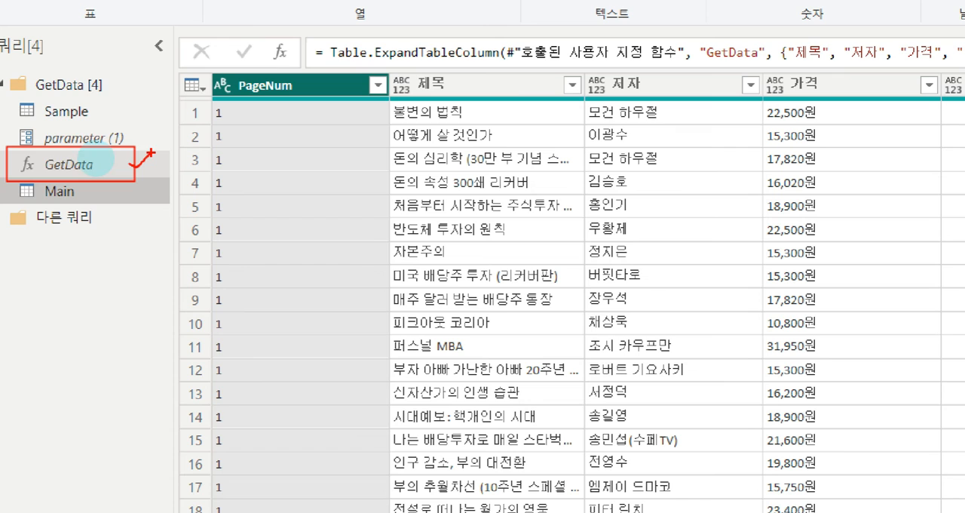
{"action": "mouse_move", "coordinate": [44, 89]}
{"action": "left_mouse_down"}
{"action": "mouse_move", "coordinate": [62, 123]}
{"action": "mouse_move", "coordinate": [113, 143]}
{"action": "left_mouse_up"}
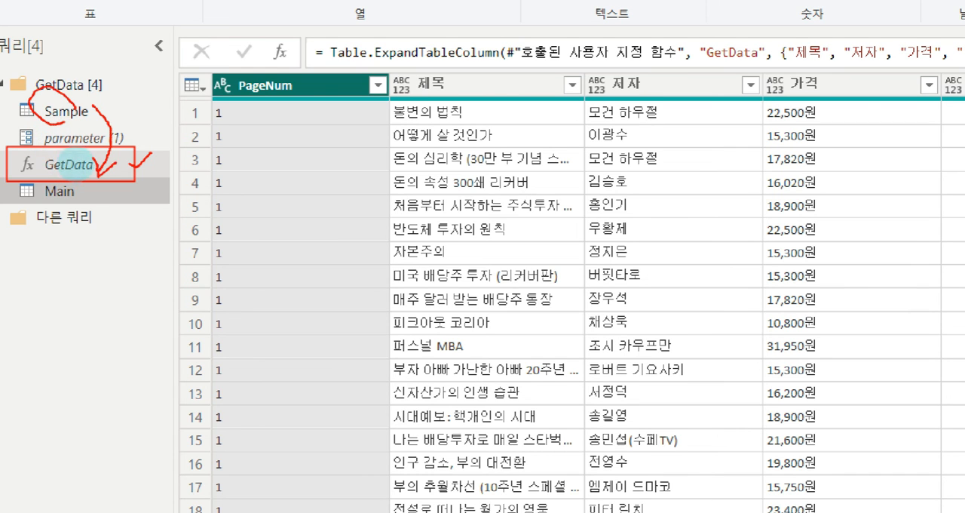
{"action": "key", "text": "Escape"}
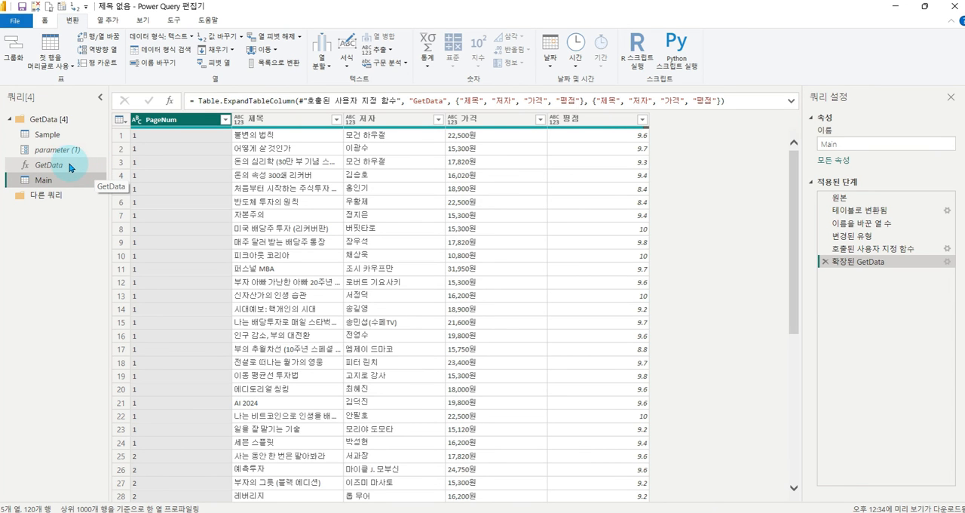
- Check the GetData function and the Sample query, then return to the Main query and review its expanded columns
{"action": "left_click", "coordinate": [65, 167]}
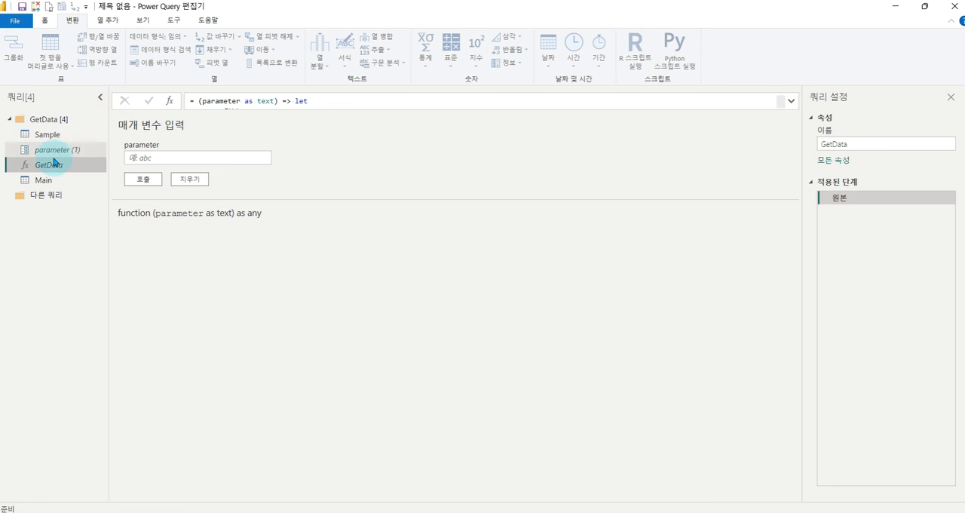
{"action": "left_click", "coordinate": [45, 134]}
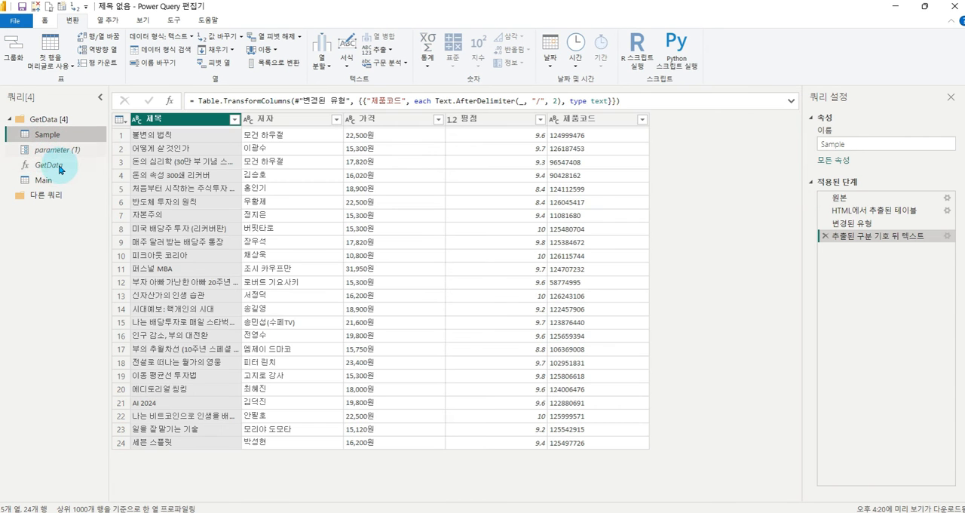
{"action": "left_click", "coordinate": [48, 166]}
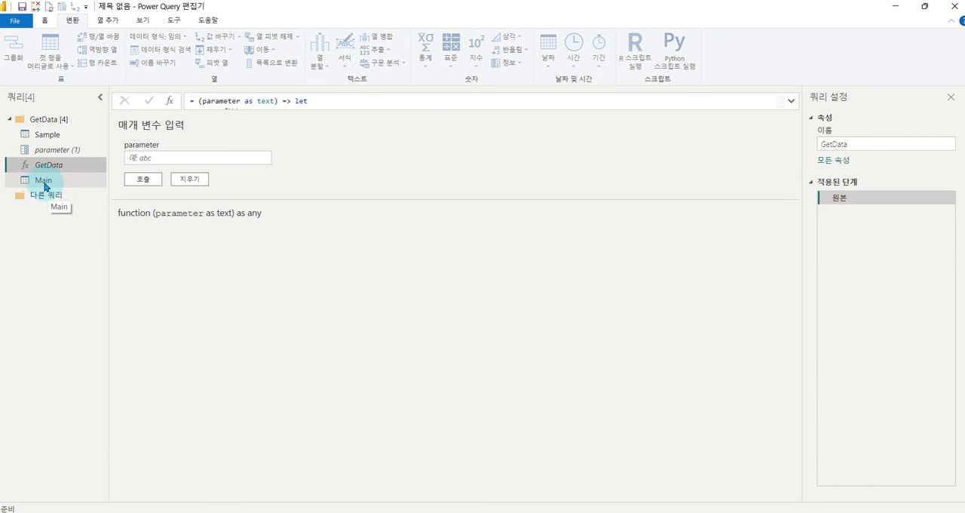
{"action": "left_click", "coordinate": [41, 180]}
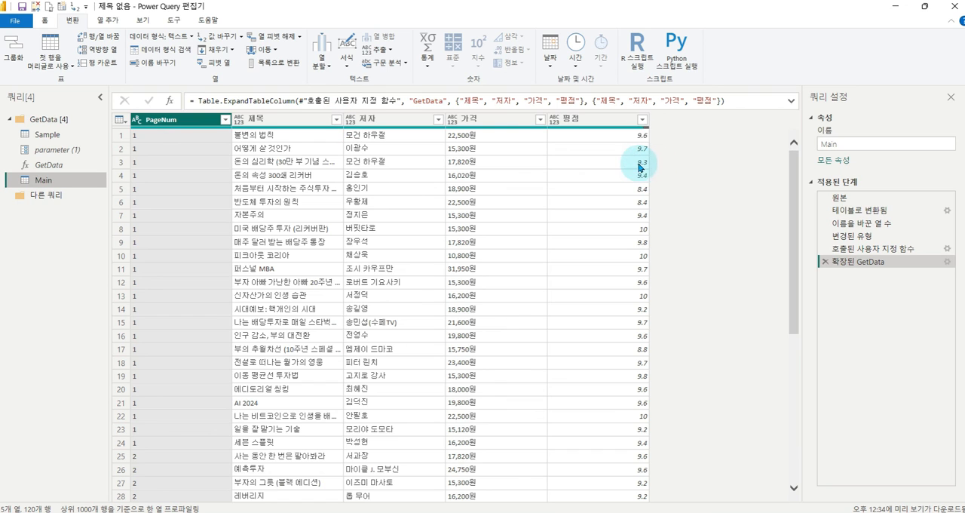
{"action": "left_click_drag", "start_coordinate": [645, 113], "coordinate": [757, 485]}
{"action": "key", "text": "Escape"}
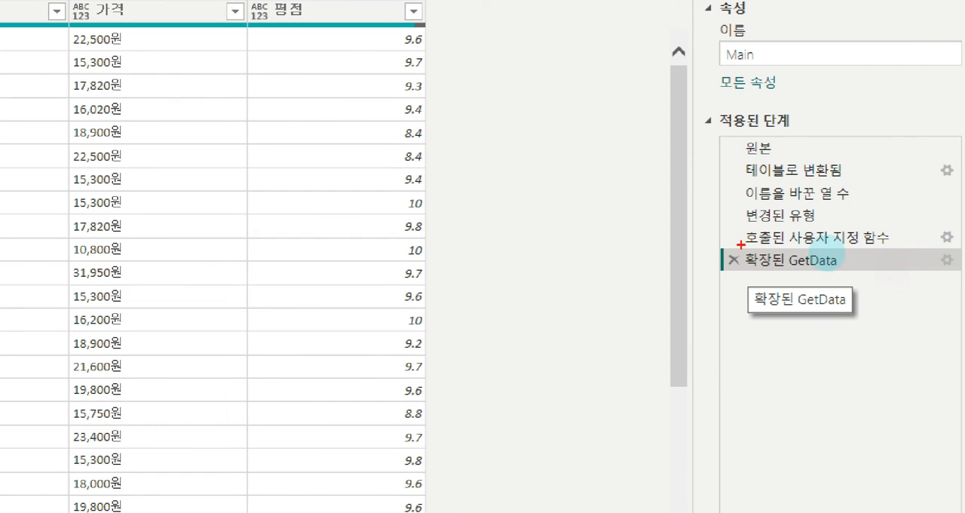
- Edit the 확장된 GetData step of the Main query to also expand the 제품코드 column
{"action": "mouse_move", "coordinate": [716, 240]}
{"action": "left_mouse_down"}
{"action": "mouse_move", "coordinate": [950, 276]}
{"action": "mouse_move", "coordinate": [952, 265]}
{"action": "left_mouse_up"}
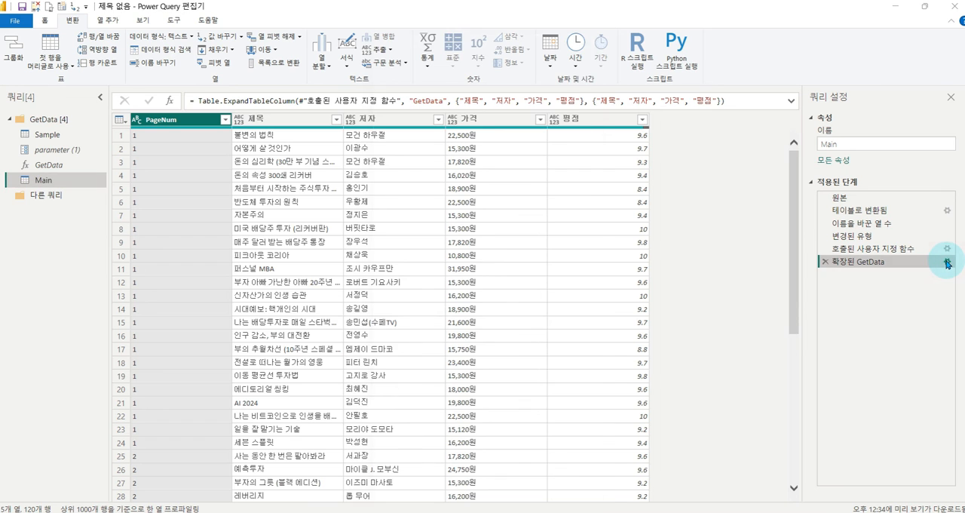
{"action": "left_click", "coordinate": [948, 261]}
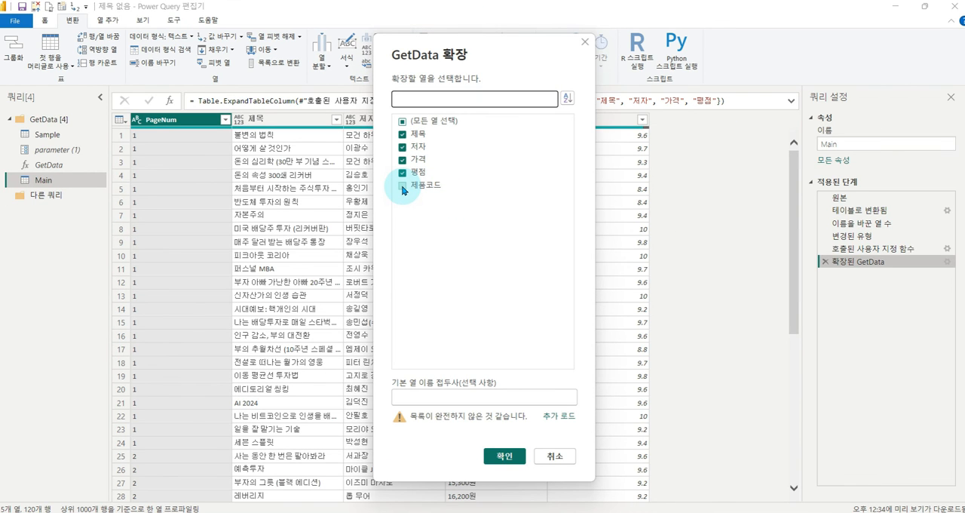
{"action": "left_click", "coordinate": [402, 187]}
{"action": "left_click", "coordinate": [505, 468]}
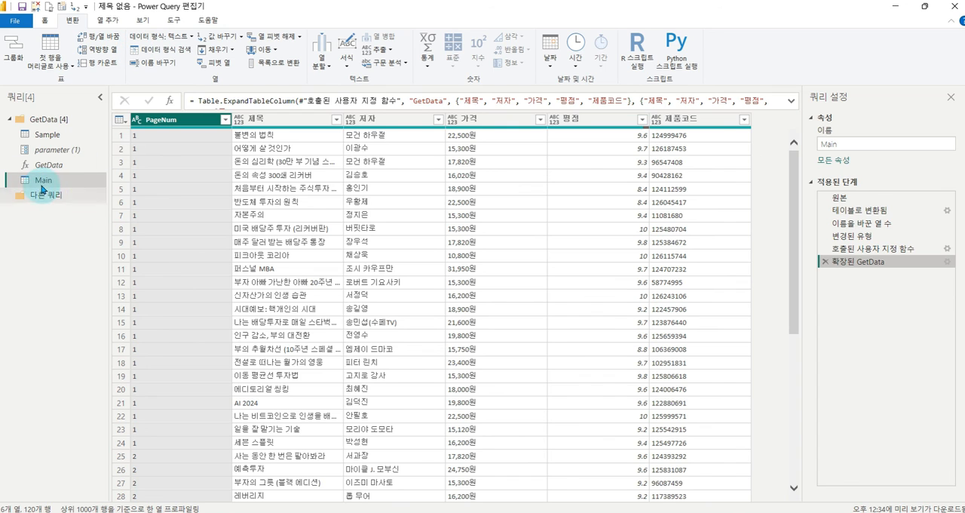
{"action": "left_click", "coordinate": [648, 119]}
{"action": "left_click_drag", "start_coordinate": [645, 114], "coordinate": [767, 481]}
{"action": "key", "text": "Escape"}
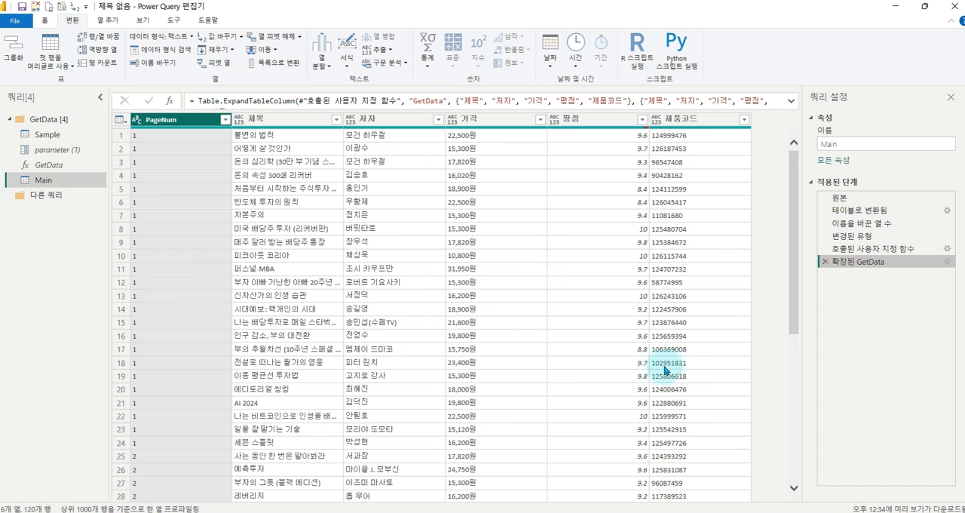
{"action": "left_click", "coordinate": [533, 511]}
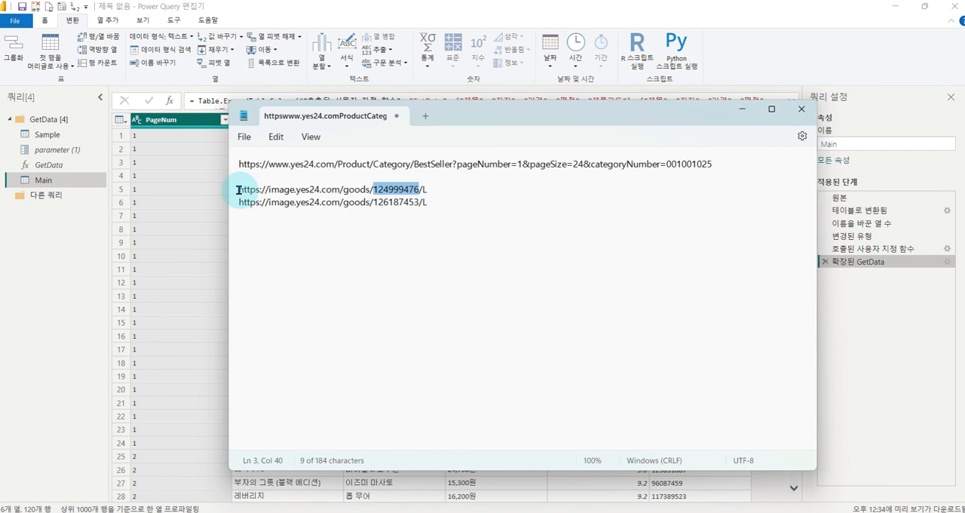
{"action": "left_click", "coordinate": [371, 189], "text": "shift"}
{"action": "key", "text": "ctrl+c"}
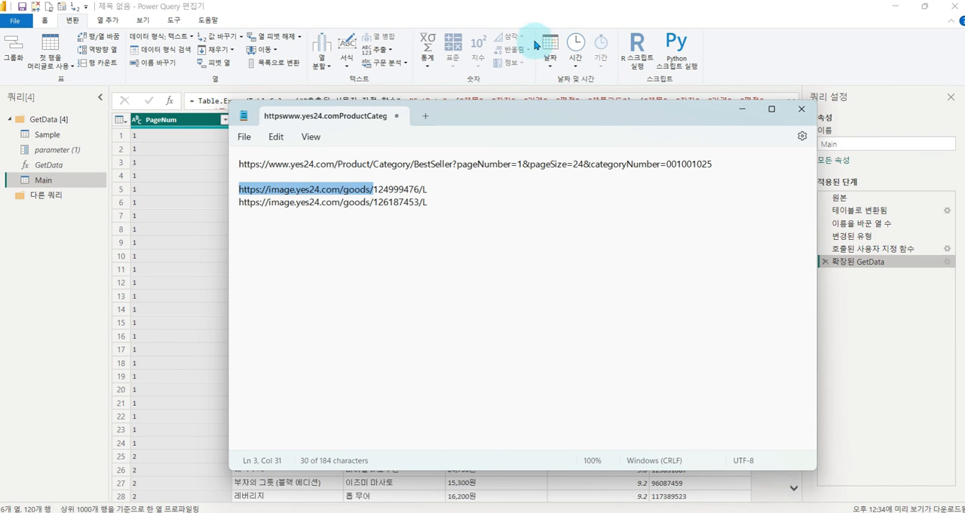
{"action": "left_click", "coordinate": [528, 21]}
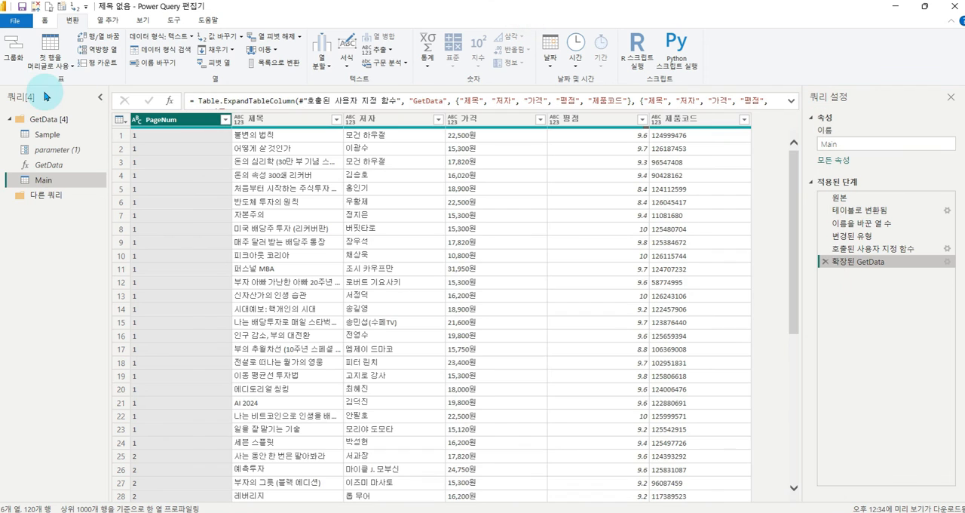
{"action": "left_click", "coordinate": [105, 22]}
{"action": "left_click", "coordinate": [38, 56]}
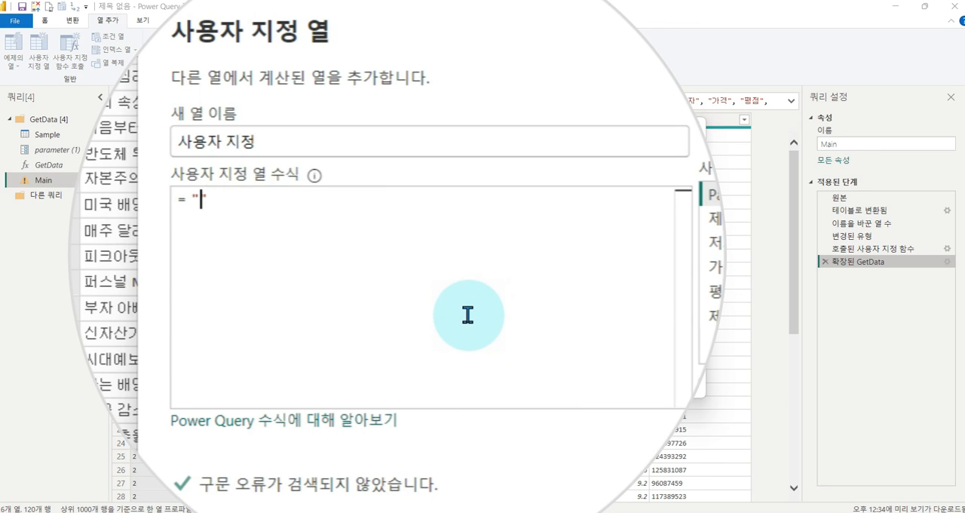
{"action": "type", "text": "\""}
{"action": "key", "text": "ctrl+v"}
{"action": "left_click", "coordinate": [491, 201]}
{"action": "type", "text": "&"}
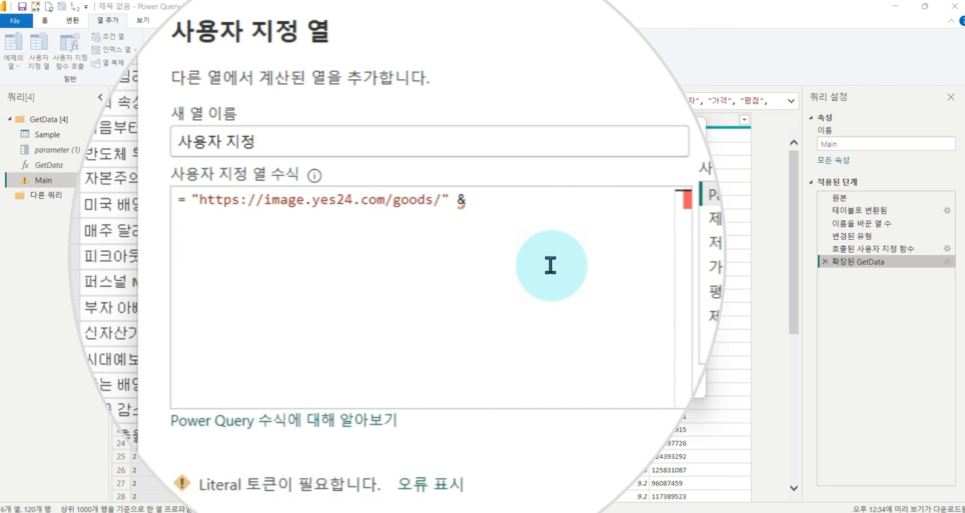
{"action": "double_click", "coordinate": [590, 287]}
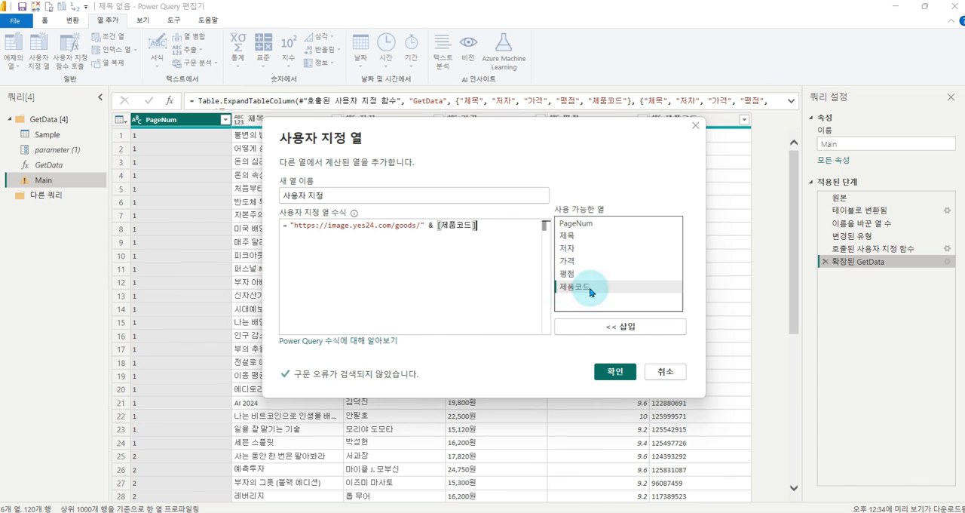
{"action": "type", "text": "&"}
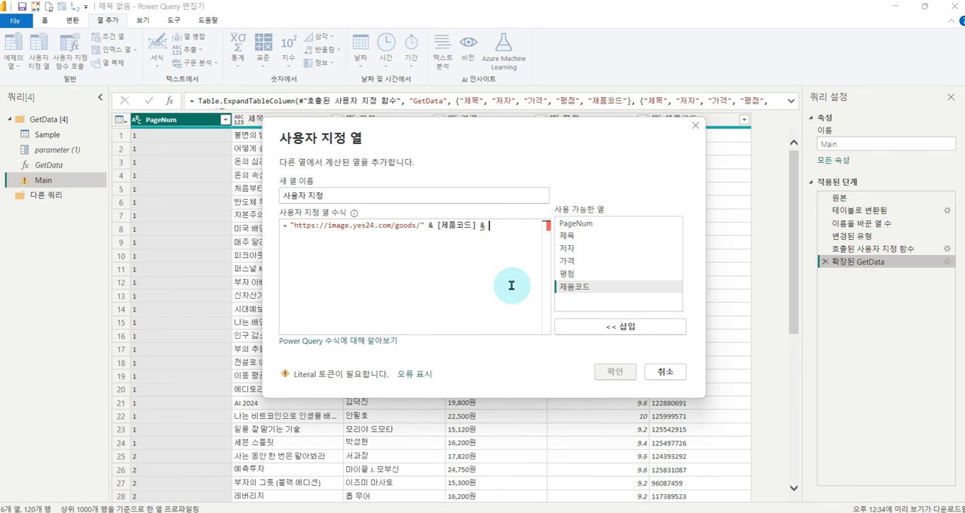
{"action": "type", "text": " \""}
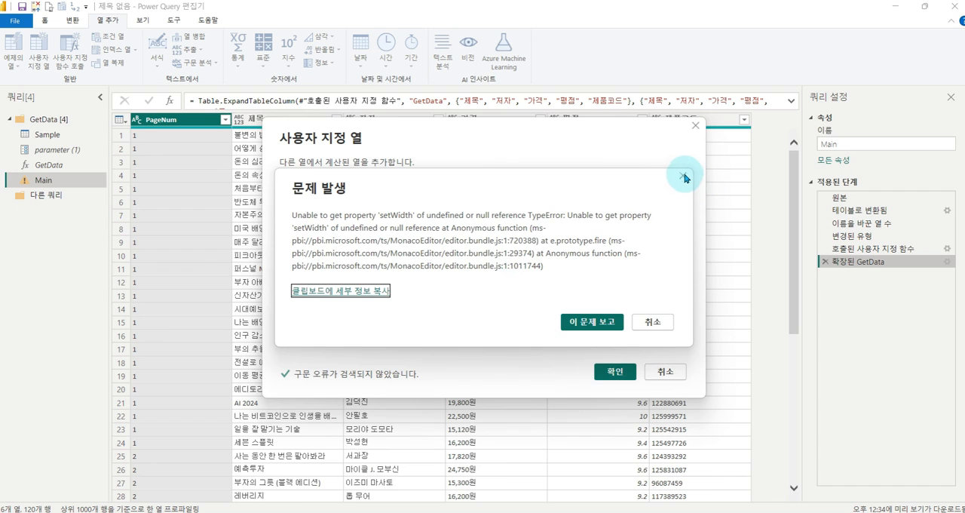
{"action": "left_click", "coordinate": [682, 175]}
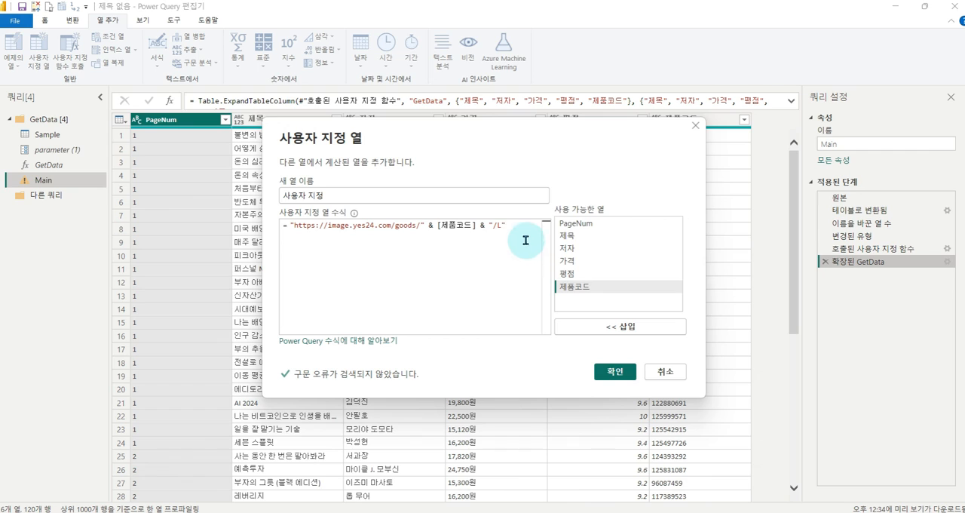
{"action": "left_click", "coordinate": [615, 372]}
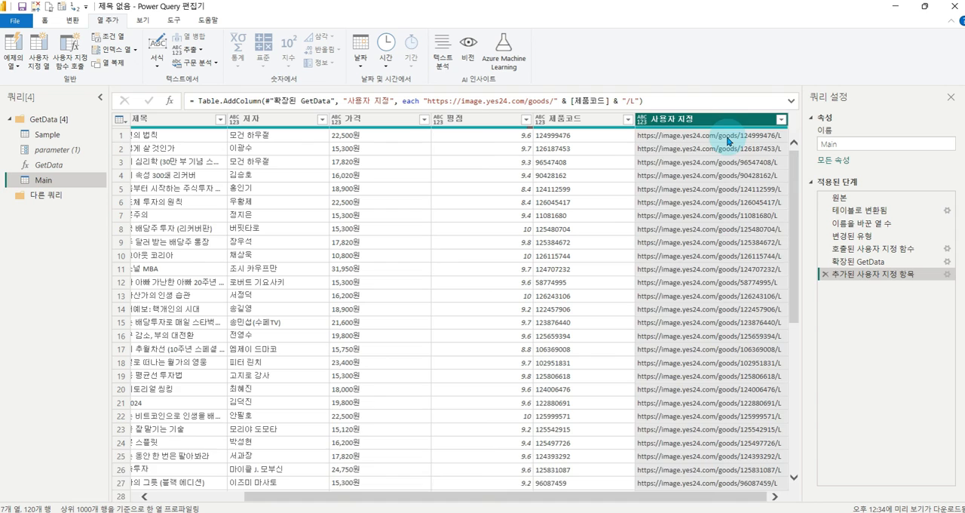
- Copy the image address from row 1 of 사용자 지정 and open it in a new Chrome tab
{"action": "left_click", "coordinate": [727, 141]}
{"action": "triple_click", "coordinate": [247, 442]}
{"action": "key", "text": "ctrl+c"}
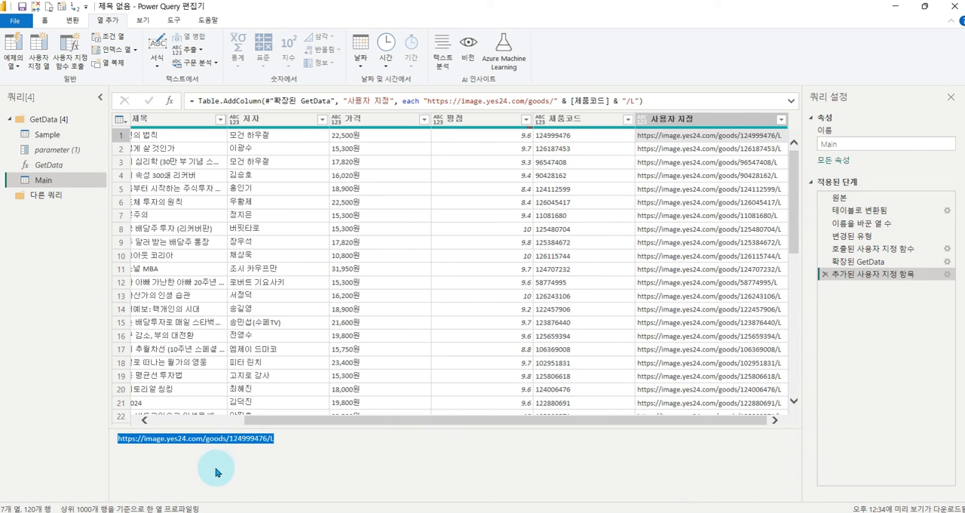
{"action": "left_click", "coordinate": [148, 512]}
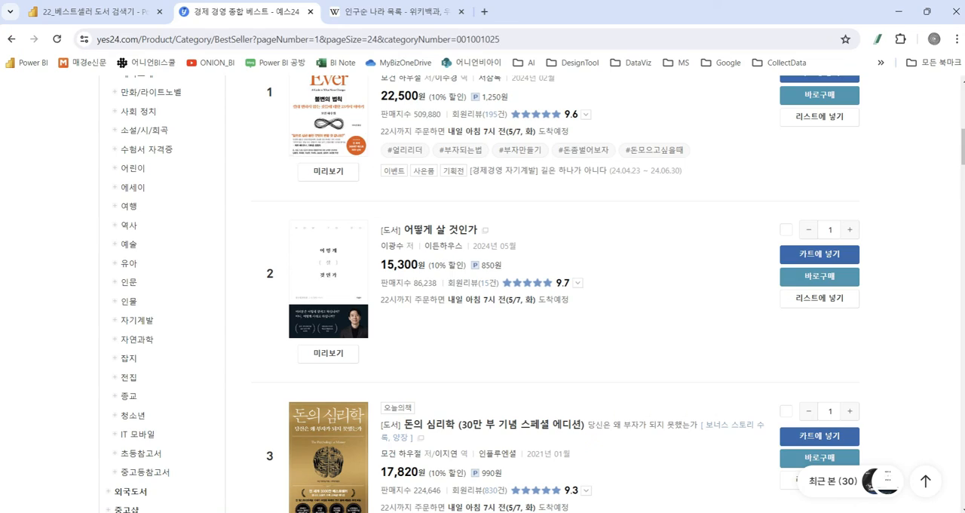
{"action": "left_click", "coordinate": [484, 12]}
{"action": "key", "text": "ctrl+v"}
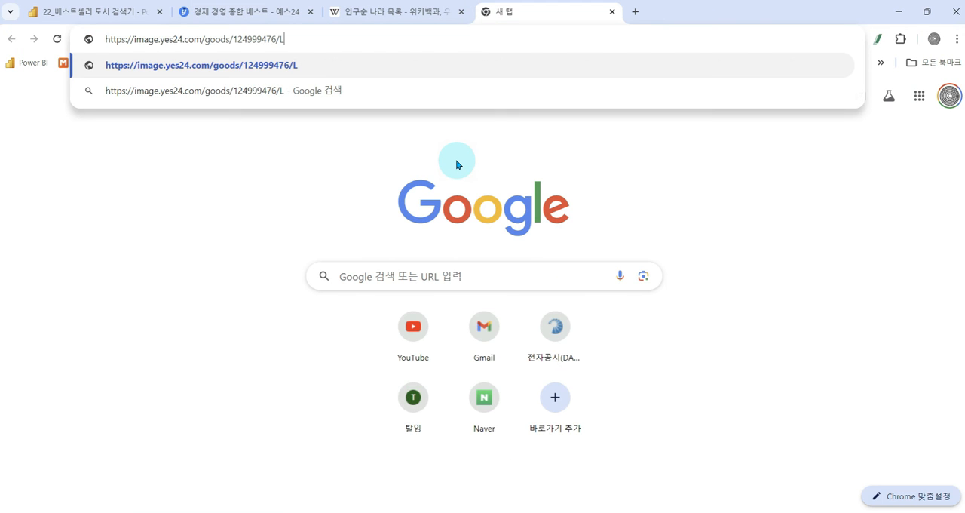
{"action": "key", "text": "Return"}
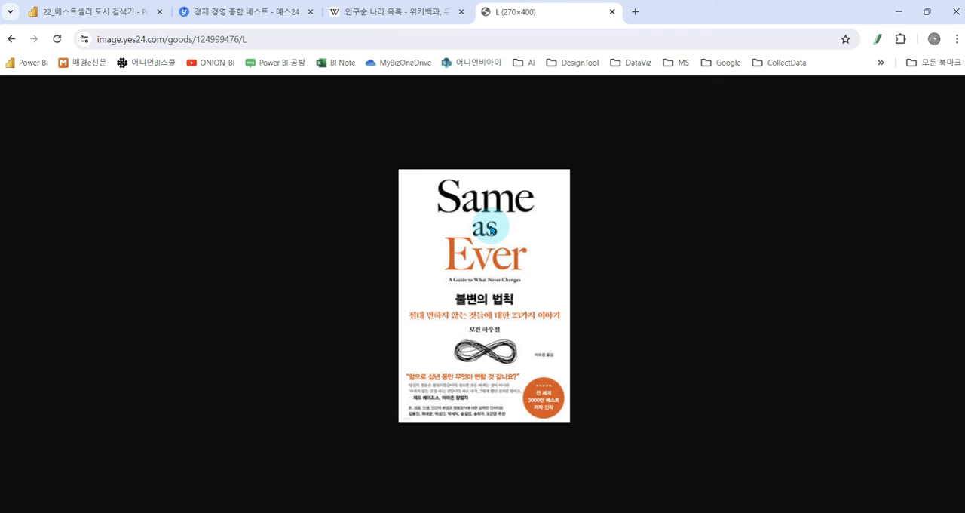
- Inspect the loaded book cover, close its browser tab and return to Power Query Editor
{"action": "left_click_drag", "start_coordinate": [392, 167], "coordinate": [562, 441]}
{"action": "mouse_move", "coordinate": [576, 196]}
{"action": "left_mouse_down"}
{"action": "mouse_move", "coordinate": [612, 188]}
{"action": "mouse_move", "coordinate": [636, 149]}
{"action": "left_mouse_up"}
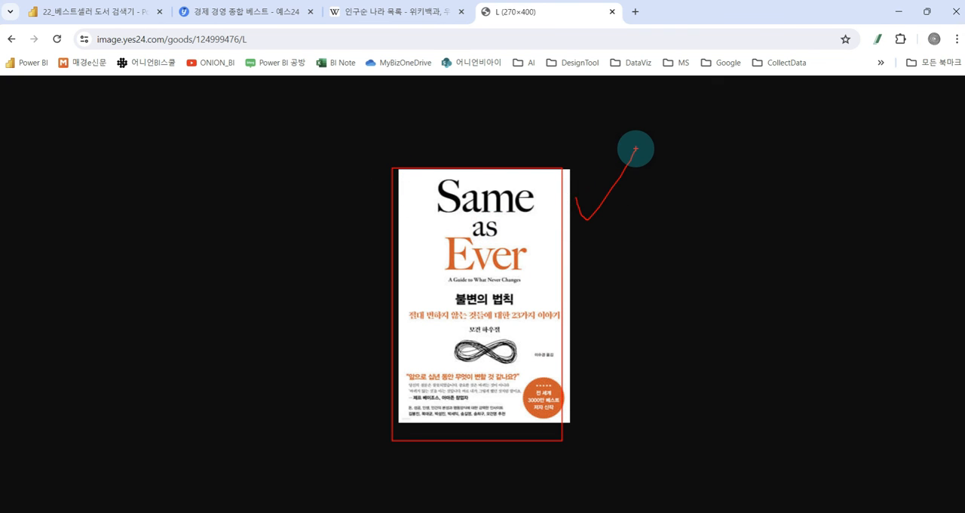
{"action": "key", "text": "Escape"}
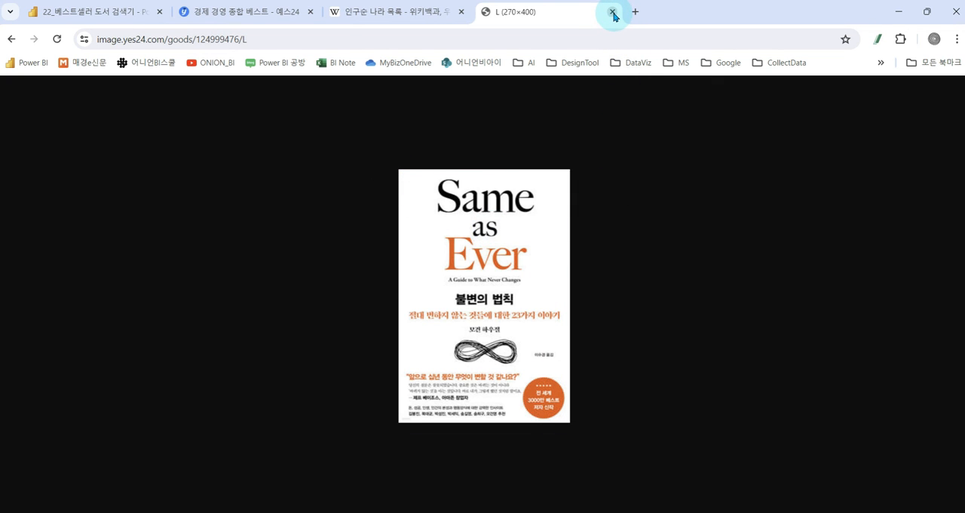
{"action": "left_click", "coordinate": [613, 13]}
{"action": "key", "text": "alt+Tab"}
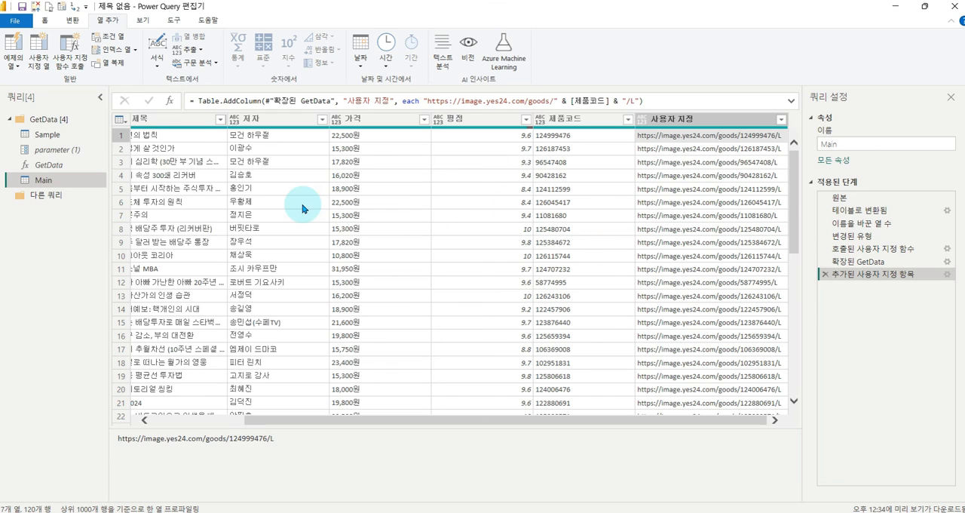
- Rename the 사용자 지정 column of the Main query to ImageURL
{"action": "left_click", "coordinate": [45, 20]}
{"action": "double_click", "coordinate": [693, 119]}
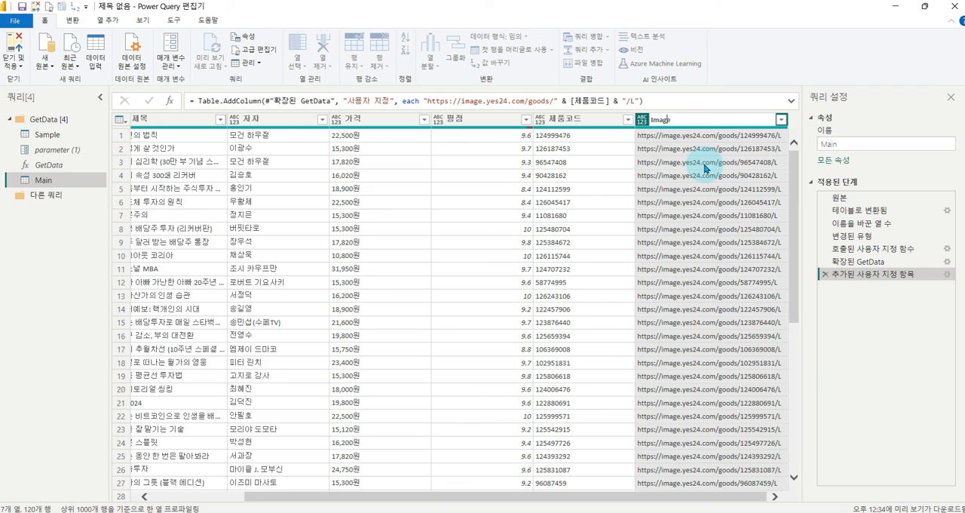
{"action": "type", "text": "ImageURL"}
{"action": "key", "text": "Return"}
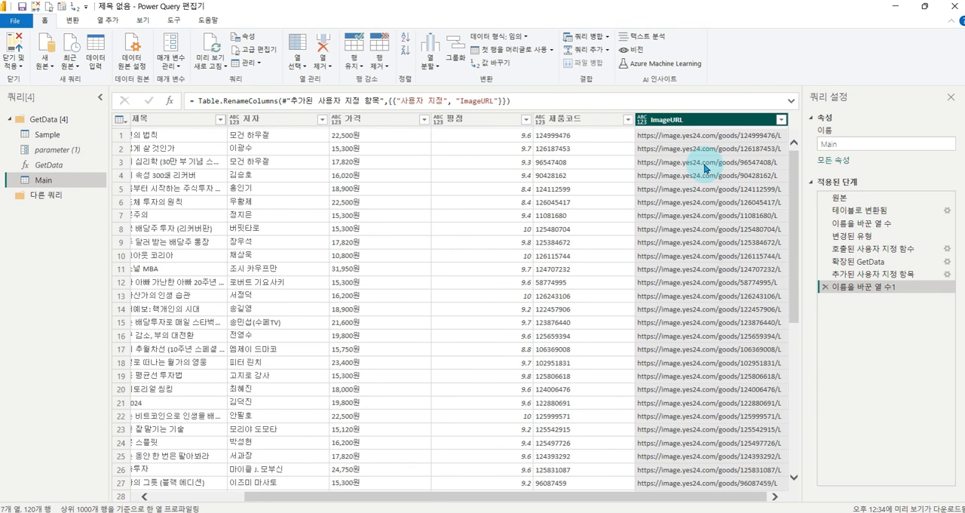
- Select all columns of the Main query, from PageNum to ImageURL, and detect their data types automatically
{"action": "left_click_drag", "start_coordinate": [593, 496], "coordinate": [413, 501]}
{"action": "left_click", "coordinate": [187, 120]}
{"action": "key", "text": "ctrl+a"}
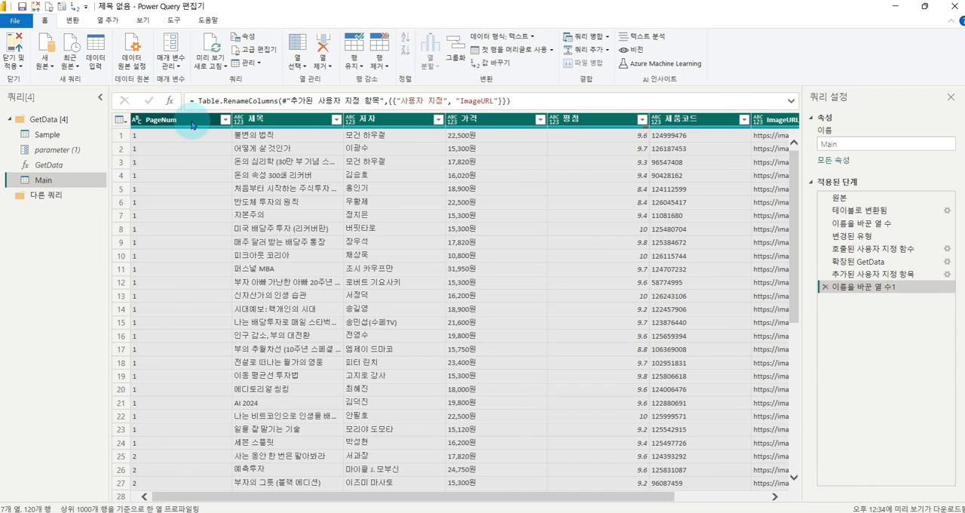
{"action": "left_click", "coordinate": [72, 21]}
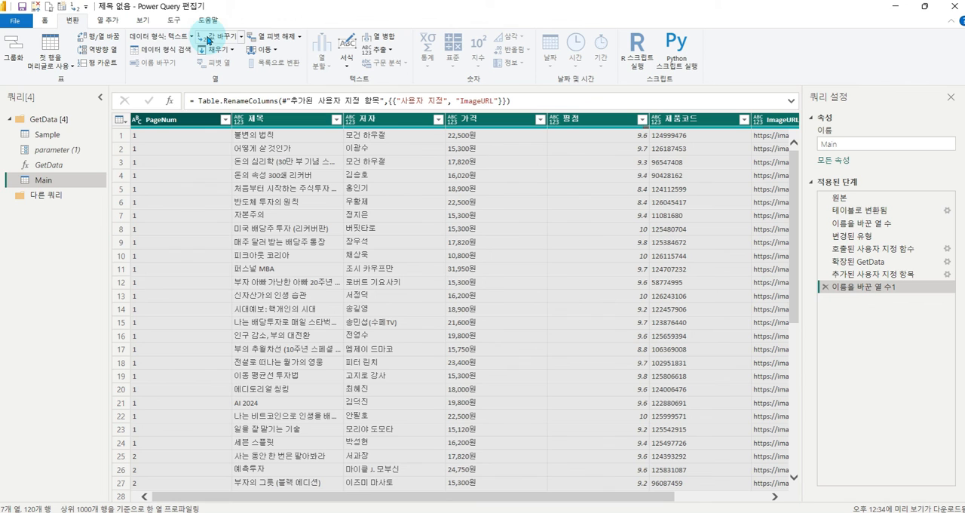
{"action": "left_click", "coordinate": [165, 59]}
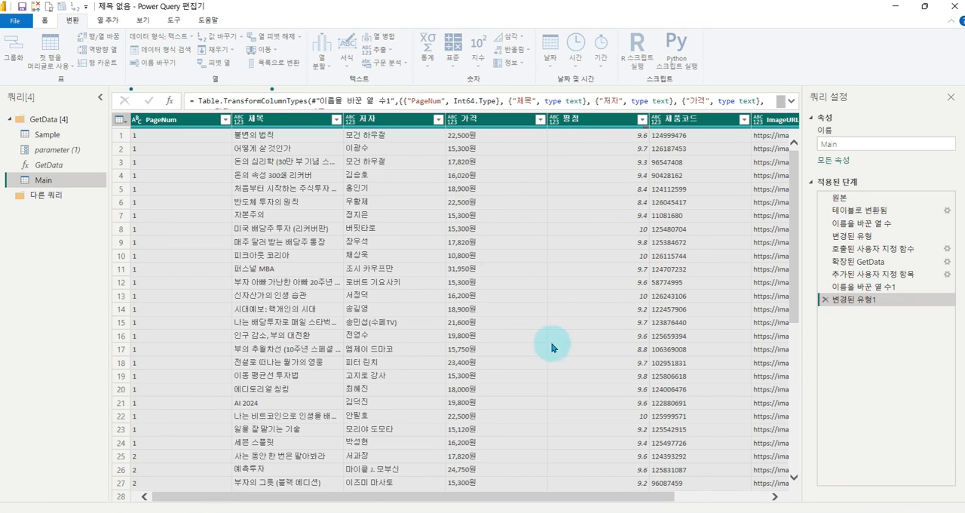
- Disable loading of the Sample query, then close Power Query Editor and apply the queries to the report
{"action": "left_click", "coordinate": [46, 20]}
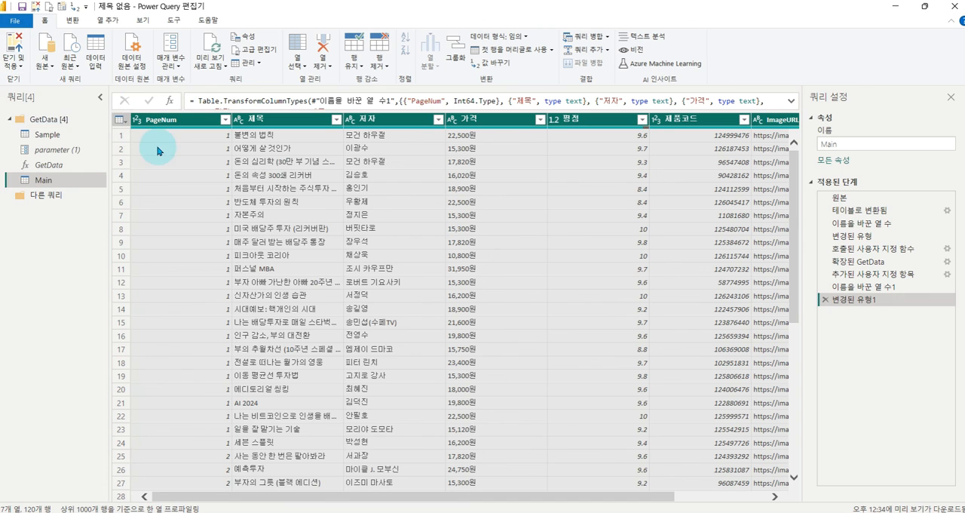
{"action": "left_click", "coordinate": [38, 136]}
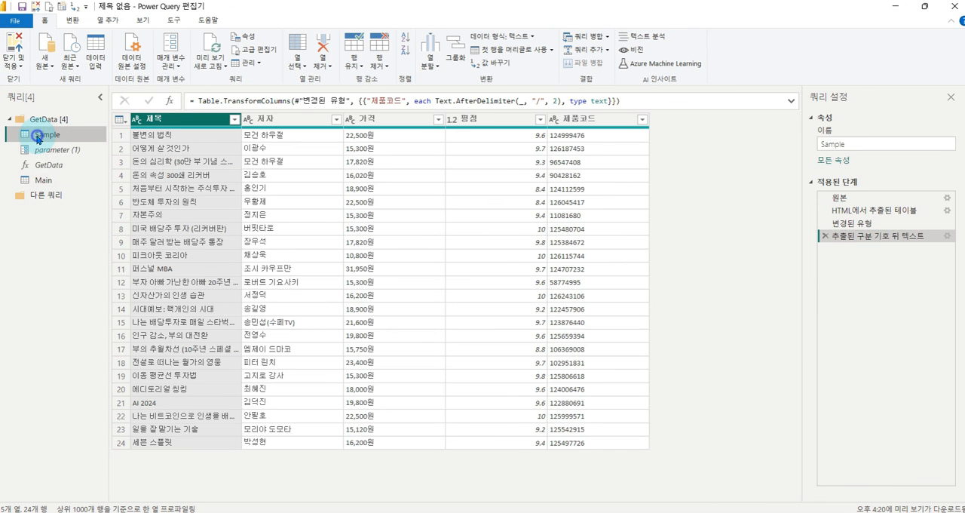
{"action": "right_click", "coordinate": [37, 135]}
{"action": "left_click", "coordinate": [70, 200]}
{"action": "left_click", "coordinate": [43, 179]}
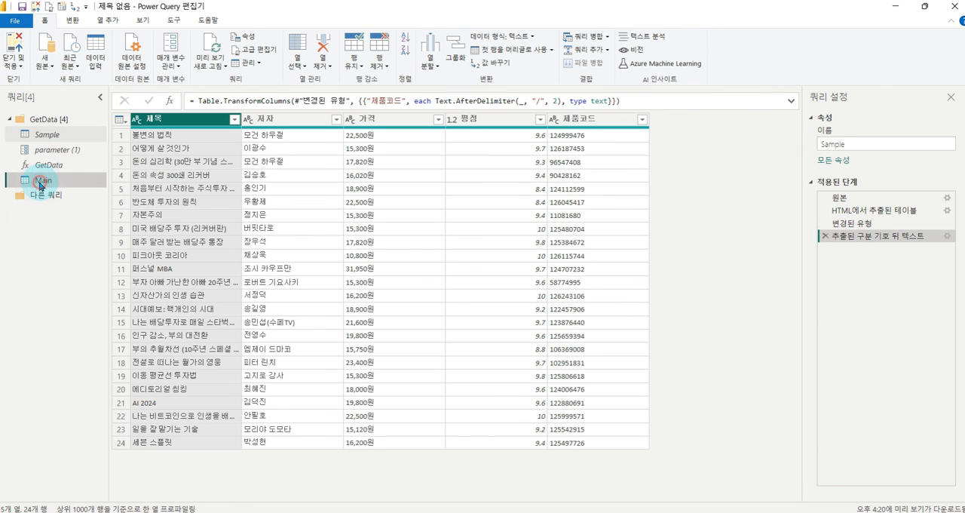
{"action": "left_click", "coordinate": [18, 48]}
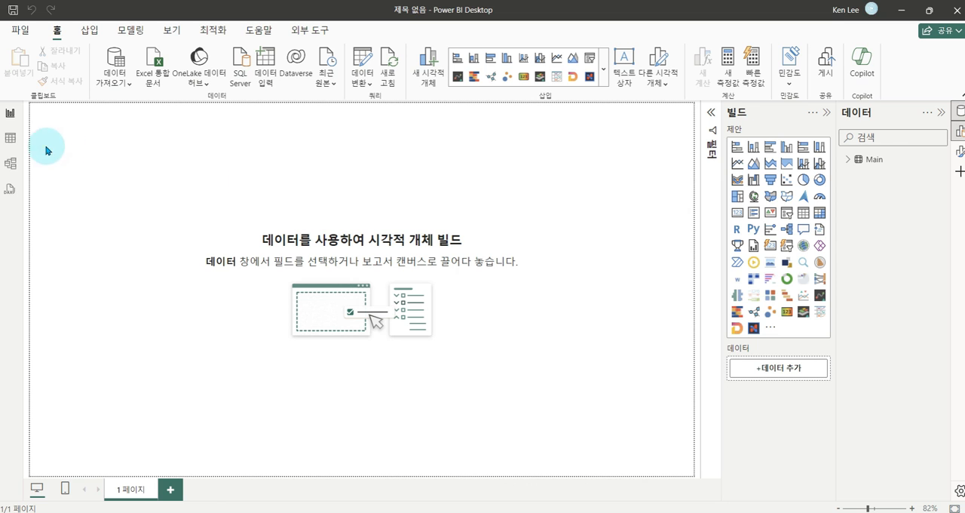
- Inspect the loaded rows of the Main table in table view, and return to the report canvas
{"action": "left_click", "coordinate": [12, 144]}
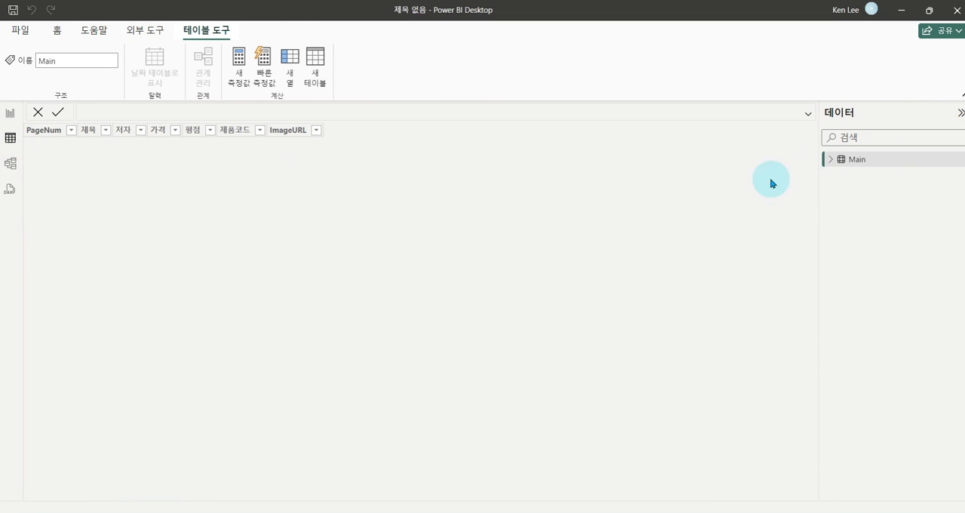
{"action": "left_click", "coordinate": [867, 163]}
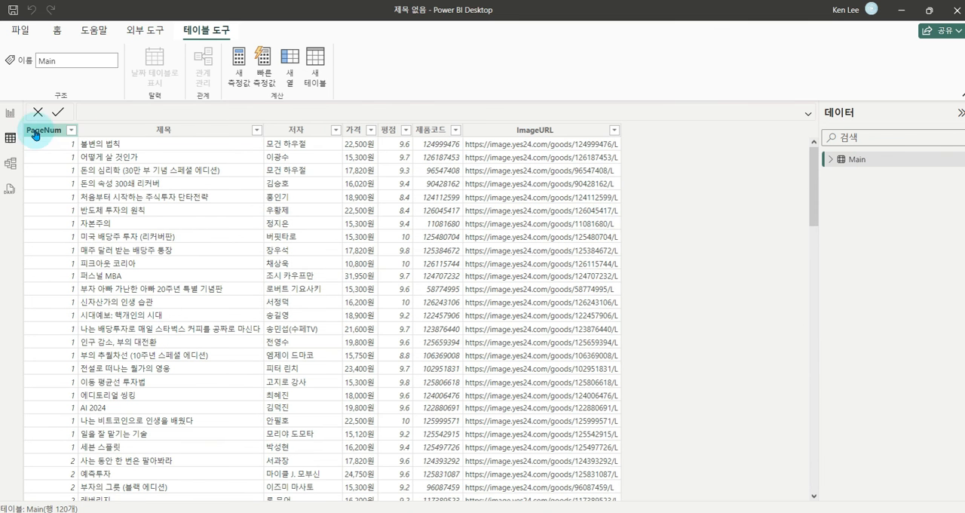
{"action": "left_click", "coordinate": [10, 112]}
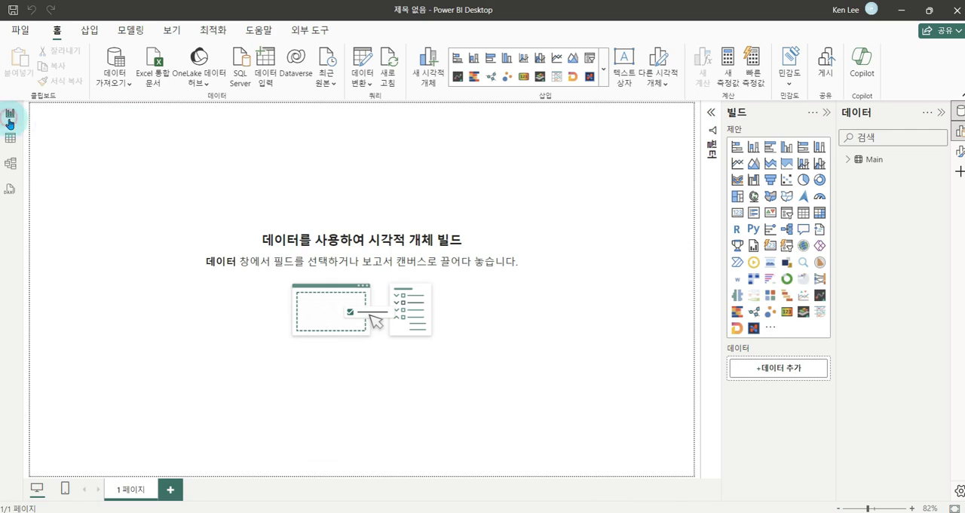
- Insert a table visual on the report page, then move it toward the middle of the canvas and enlarge it
{"action": "left_click", "coordinate": [803, 213]}
{"action": "left_click", "coordinate": [711, 114]}
{"action": "left_click_drag", "start_coordinate": [123, 181], "coordinate": [248, 252]}
{"action": "left_click_drag", "start_coordinate": [304, 321], "coordinate": [521, 374]}
{"action": "left_click", "coordinate": [827, 112]}
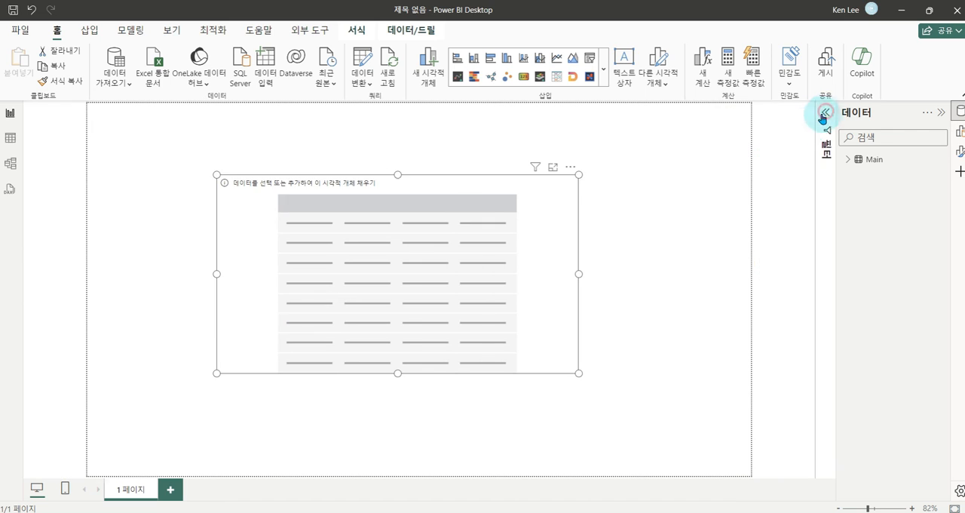
- Add the Main fields 제목, ImageURL, 가격, 저자 and 평점 to the table visual and widen it to fit the columns
{"action": "left_click", "coordinate": [857, 159]}
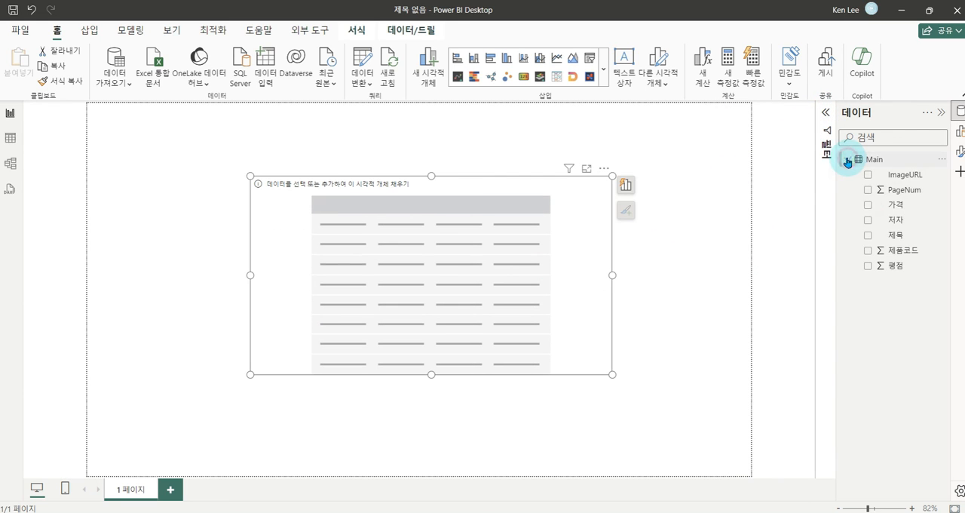
{"action": "left_click", "coordinate": [867, 235]}
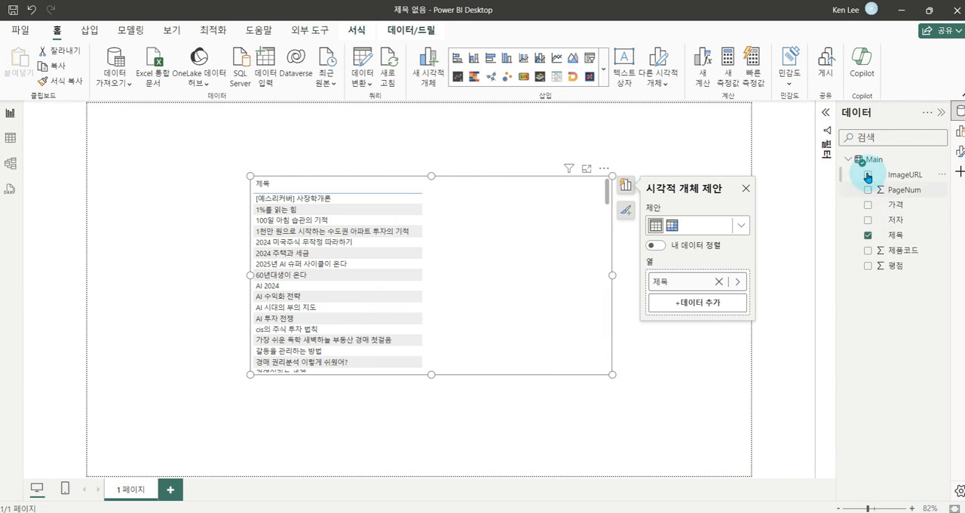
{"action": "left_click", "coordinate": [868, 220]}
{"action": "left_click", "coordinate": [868, 265]}
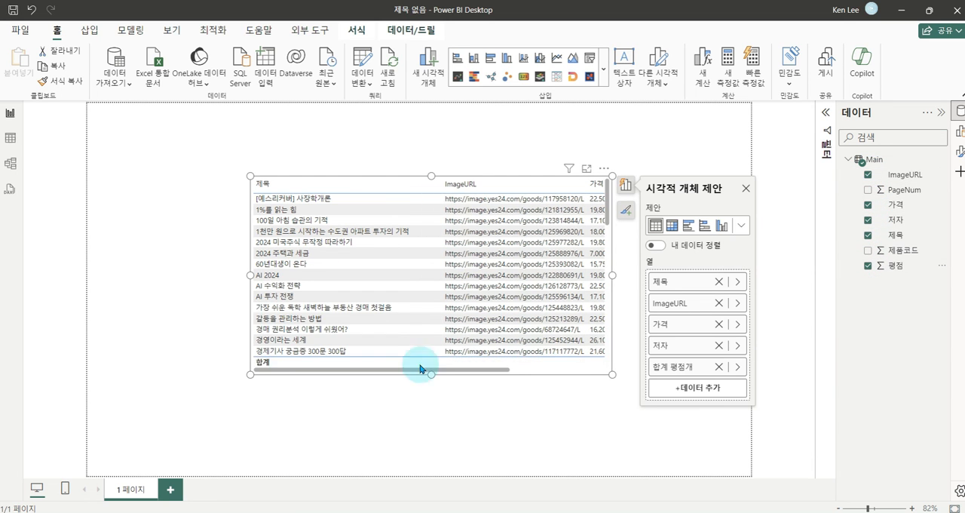
{"action": "left_click_drag", "start_coordinate": [250, 374], "coordinate": [89, 420]}
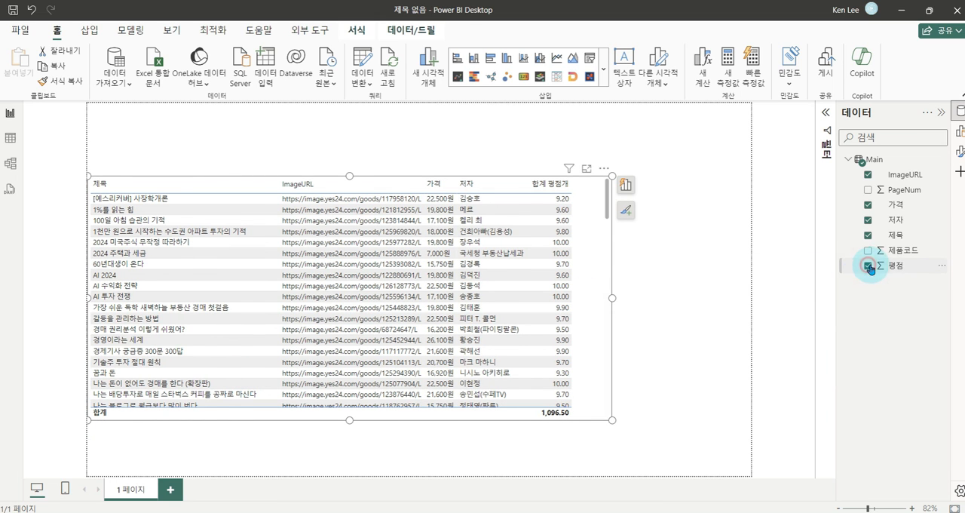
- Set the default summarization of 평점 to 요약 안 함 and add the field to the table visual again
{"action": "left_click", "coordinate": [868, 266]}
{"action": "left_click", "coordinate": [431, 59]}
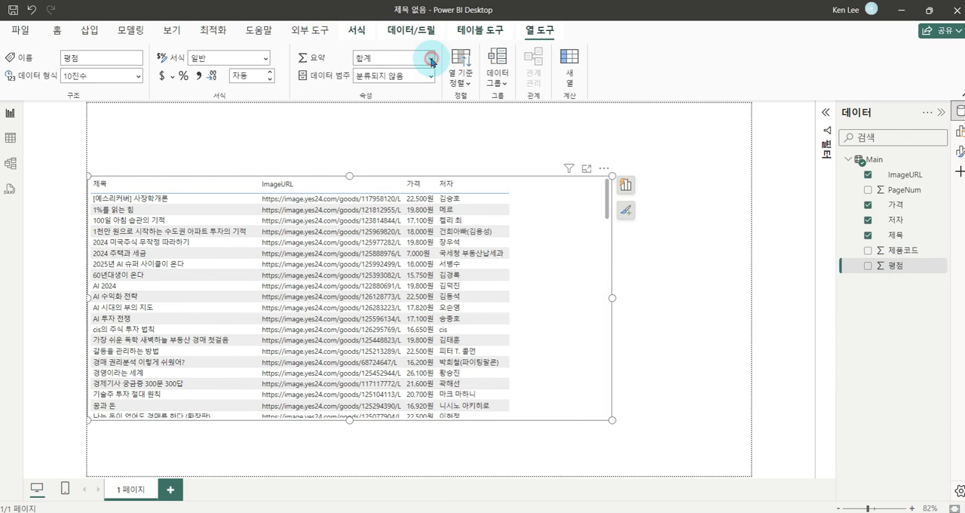
{"action": "left_click", "coordinate": [382, 76]}
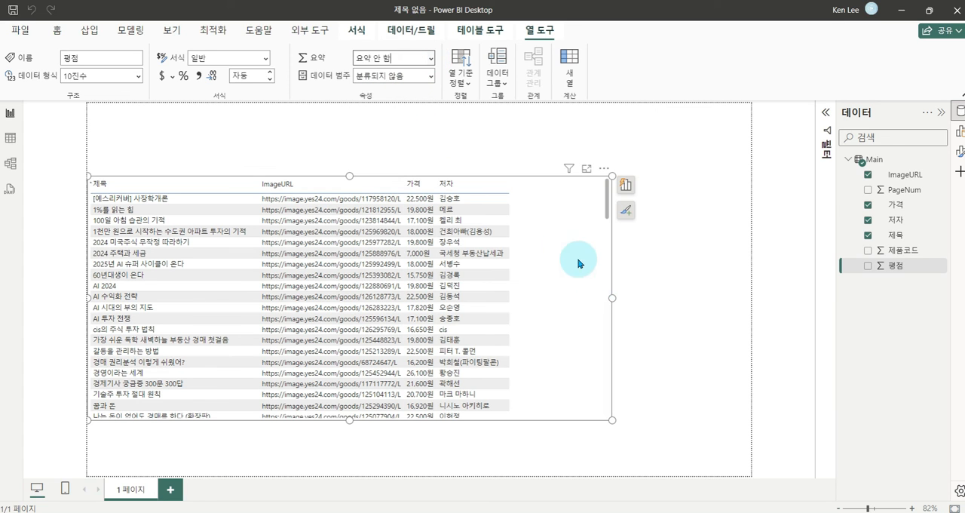
{"action": "left_click", "coordinate": [868, 265]}
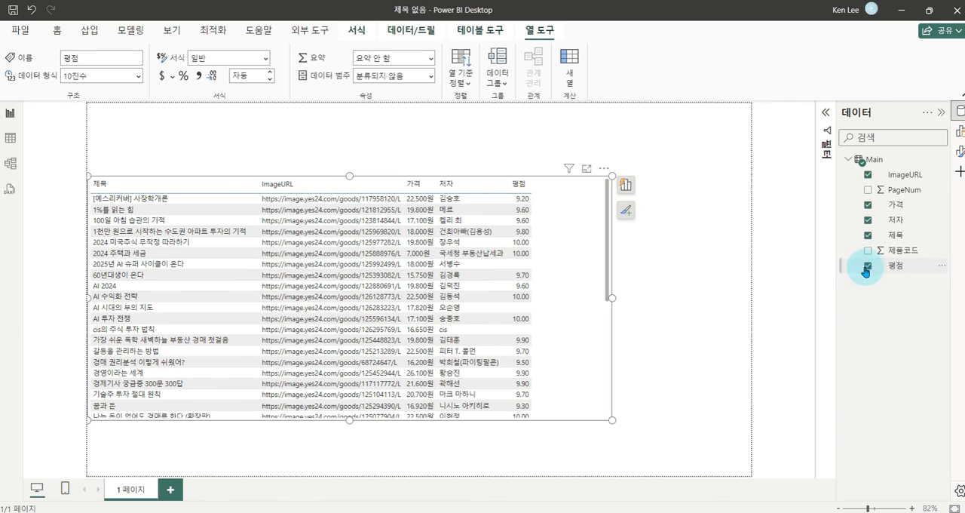
- Move the table visual up on the page and extend its height down to near the page's lower edge
{"action": "left_click", "coordinate": [583, 237]}
{"action": "left_click_drag", "start_coordinate": [573, 238], "coordinate": [586, 194]}
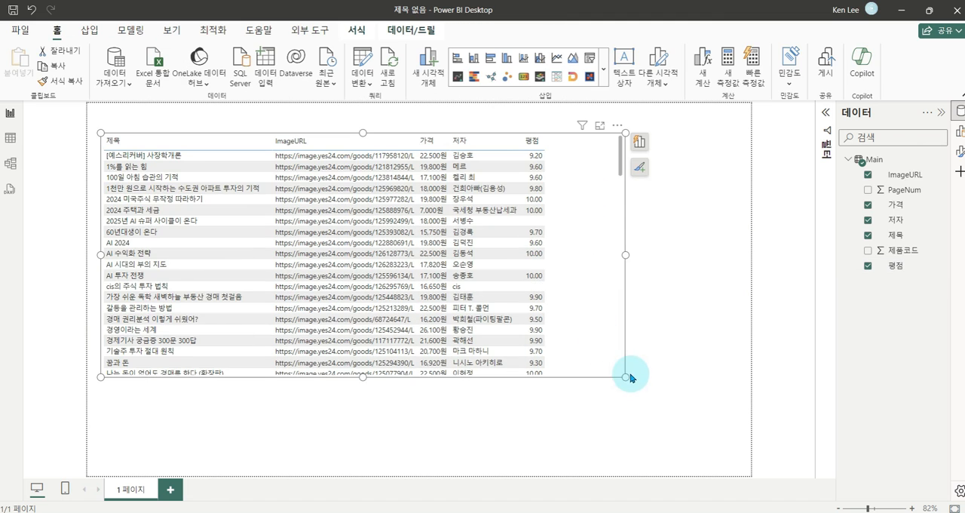
{"action": "left_click_drag", "start_coordinate": [627, 378], "coordinate": [609, 456]}
{"action": "left_click_drag", "start_coordinate": [264, 129], "coordinate": [379, 329]}
{"action": "left_click_drag", "start_coordinate": [394, 361], "coordinate": [429, 460]}
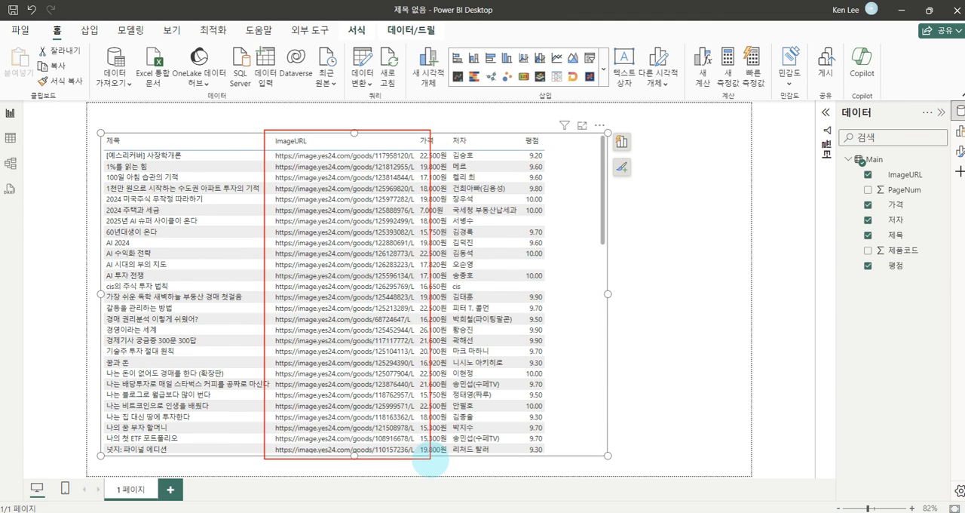
{"action": "key", "text": "Escape"}
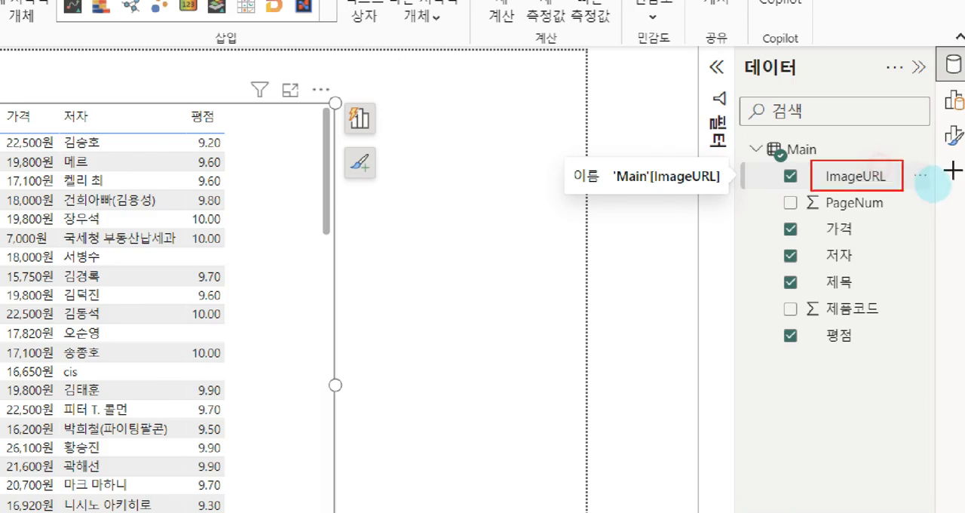
- Set the data category of the ImageURL field to 이미지 URL
{"action": "left_click", "coordinate": [908, 176]}
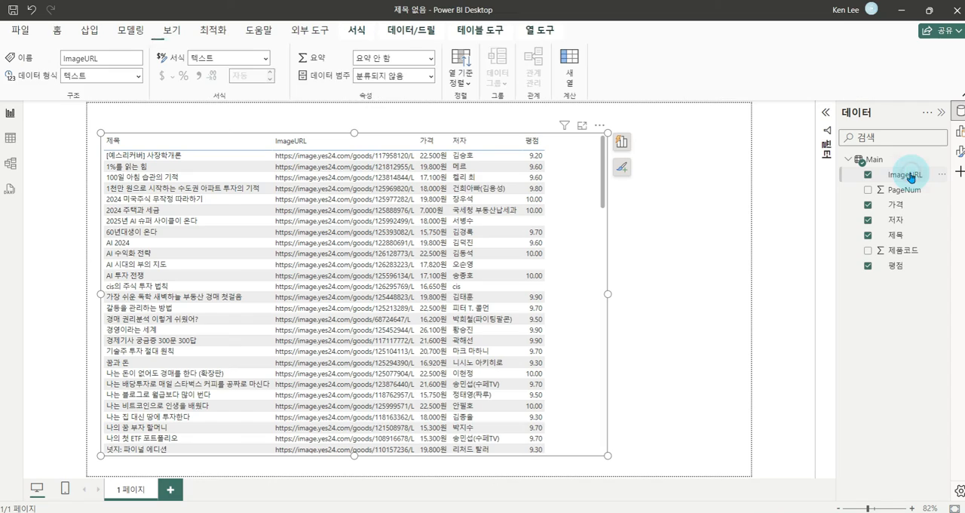
{"action": "left_click", "coordinate": [455, 85]}
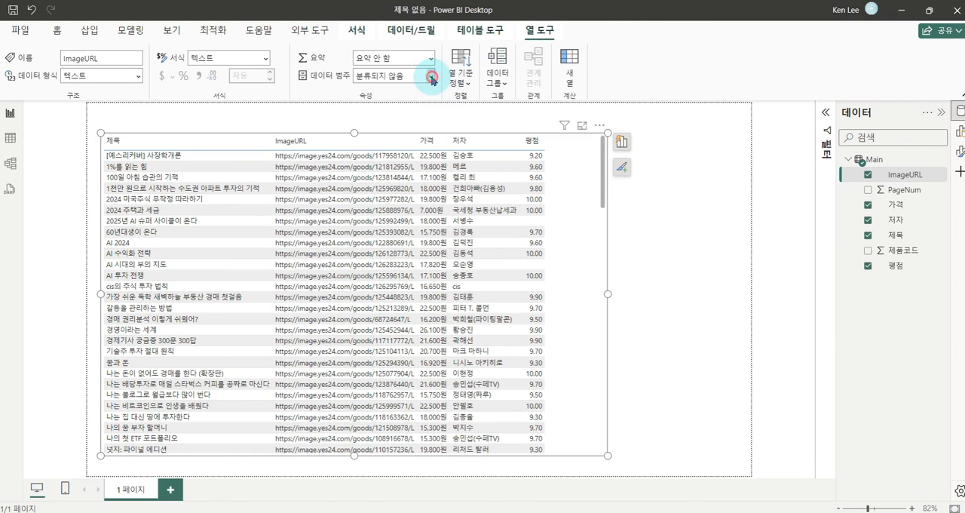
{"action": "left_click", "coordinate": [431, 76]}
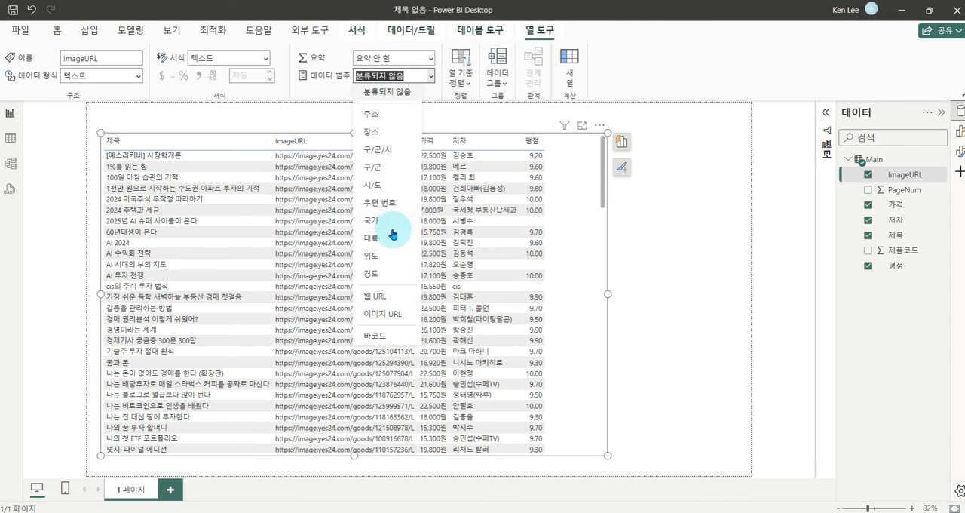
{"action": "left_click", "coordinate": [381, 316]}
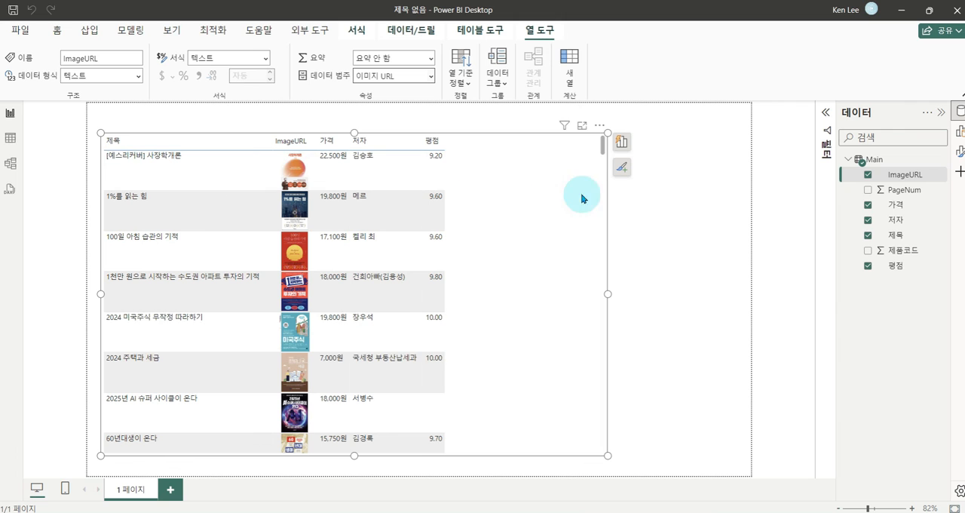
- Make ImageURL the first column of the table visual, before 제목, and narrow the visual to fit its columns
{"action": "left_click_drag", "start_coordinate": [607, 291], "coordinate": [480, 290]}
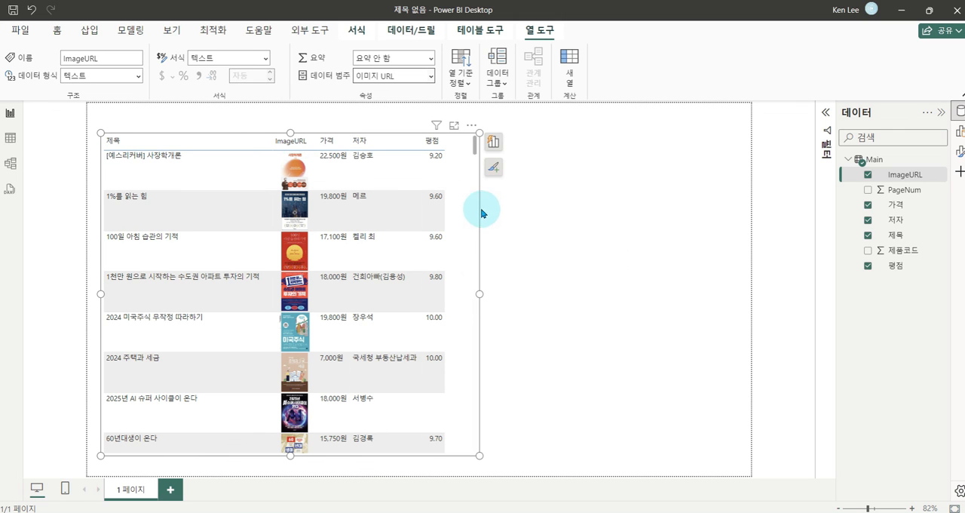
{"action": "left_click", "coordinate": [493, 141]}
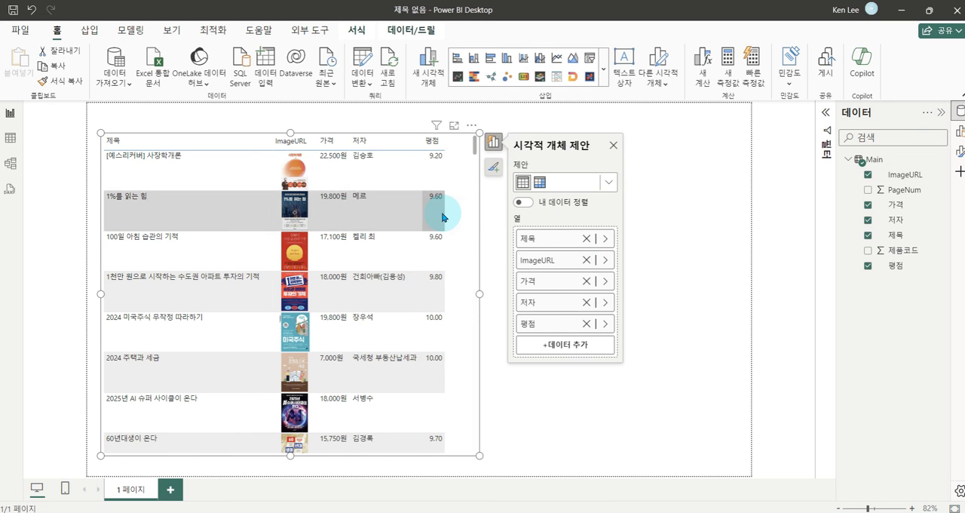
{"action": "left_click_drag", "start_coordinate": [562, 264], "coordinate": [570, 228]}
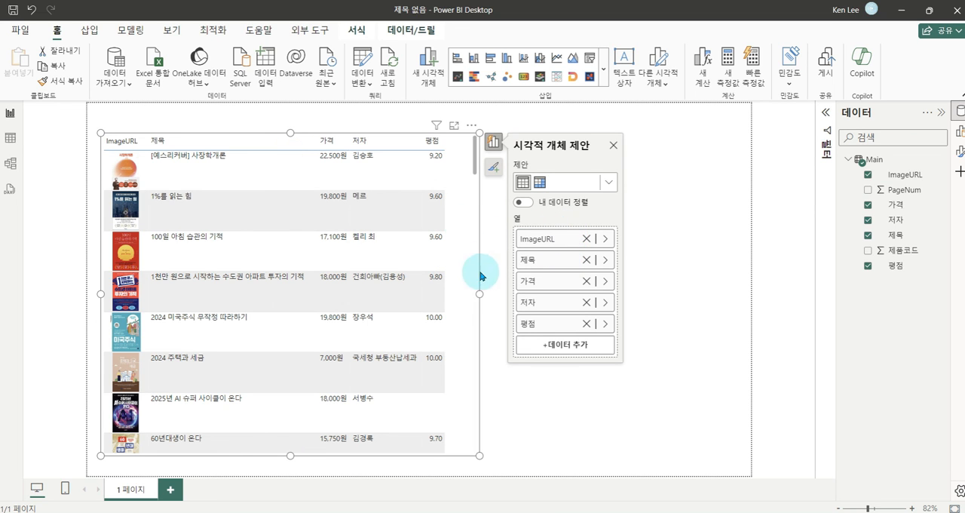
{"action": "left_click_drag", "start_coordinate": [481, 295], "coordinate": [464, 298]}
{"action": "left_click", "coordinate": [100, 179]}
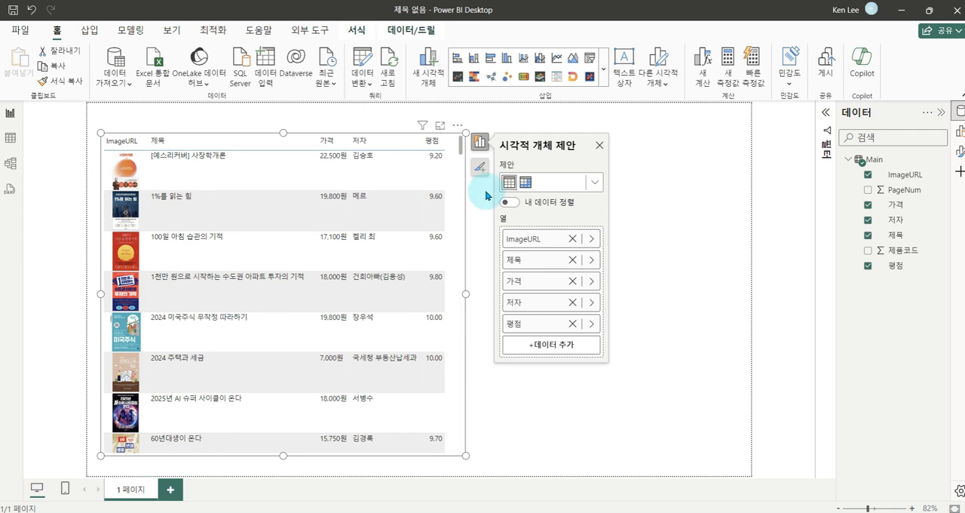
- Set the table's image height and width to 200 px, widen the visual slightly and look through the enlarged covers
{"action": "left_click", "coordinate": [480, 167]}
{"action": "left_click", "coordinate": [519, 220]}
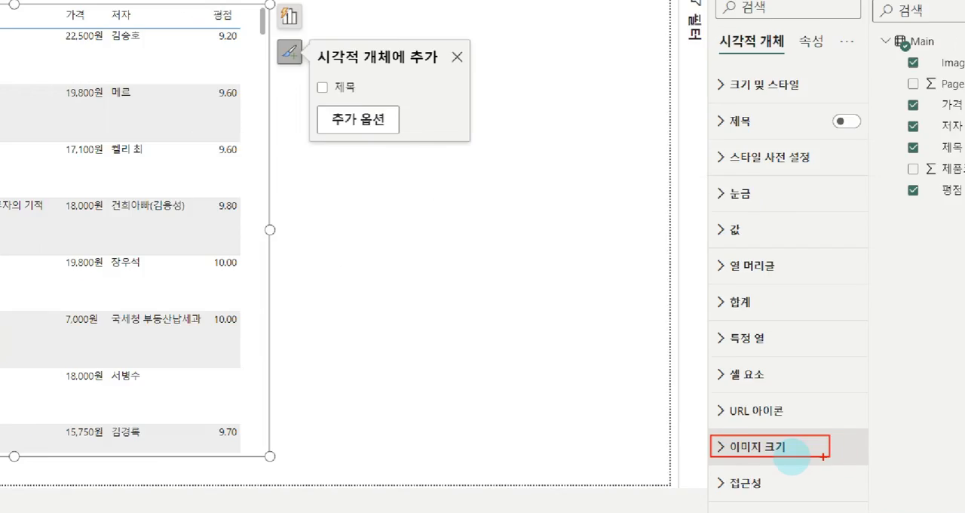
{"action": "left_click", "coordinate": [792, 452]}
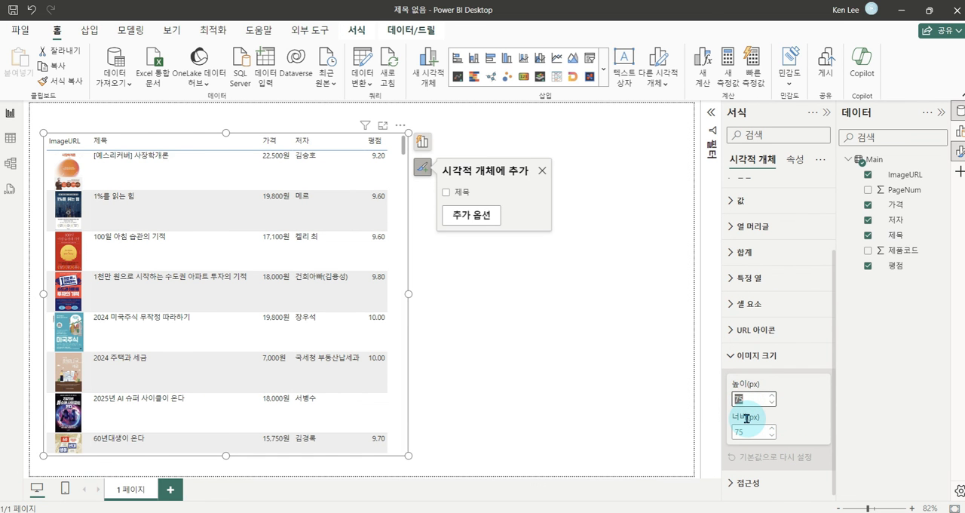
{"action": "type", "text": "200"}
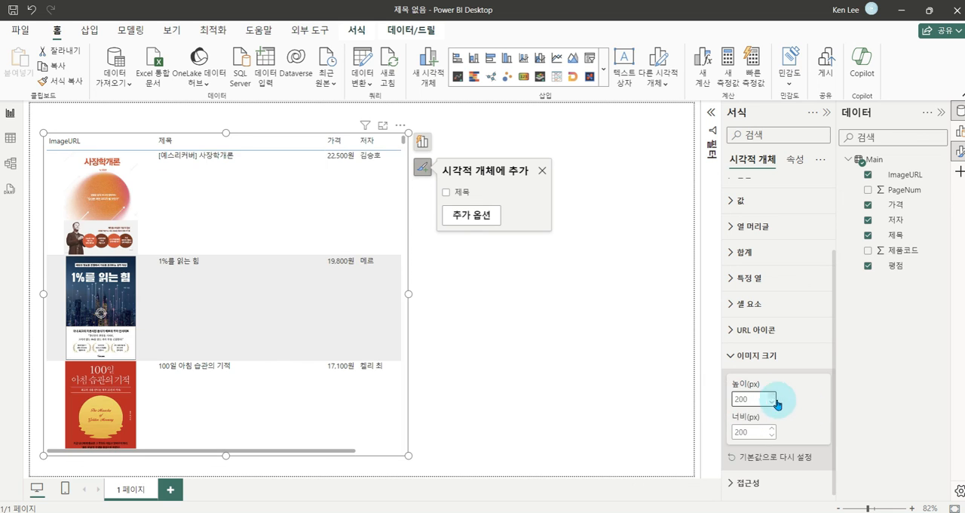
{"action": "left_click_drag", "start_coordinate": [408, 293], "coordinate": [438, 295]}
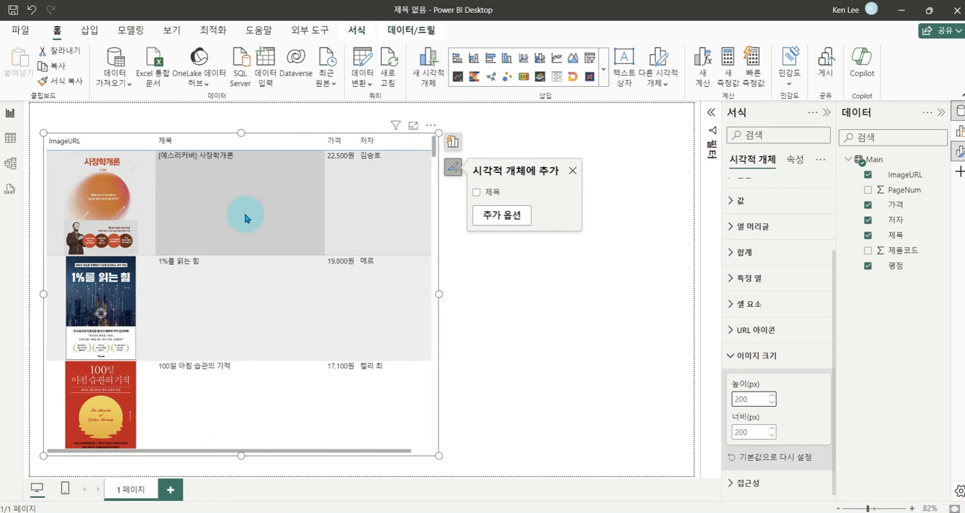
{"action": "scroll", "coordinate": [237, 226], "scroll_direction": "down", "scroll_amount": 5}
{"action": "scroll", "coordinate": [238, 237], "scroll_direction": "up", "scroll_amount": 5}
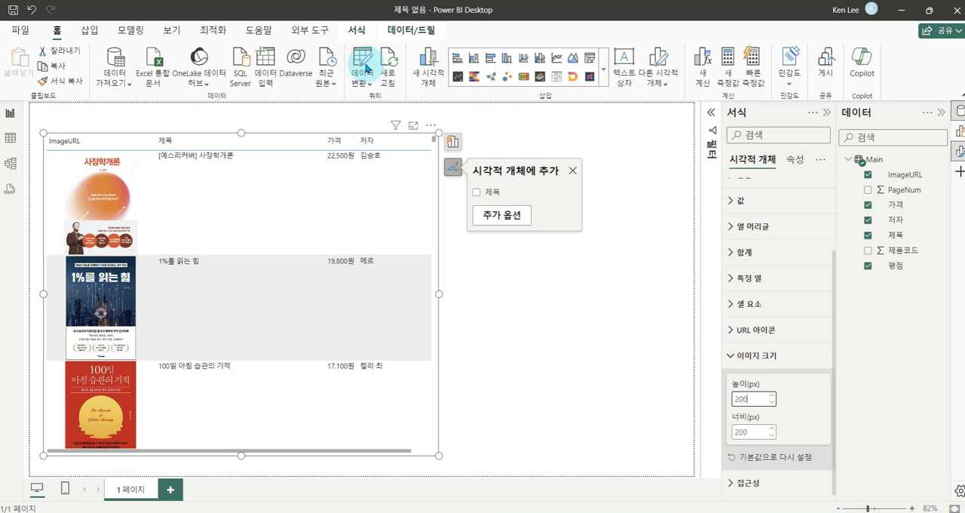
- Reopen Power Query Editor and add an index column starting from 1 to the Main query
{"action": "left_click", "coordinate": [365, 65]}
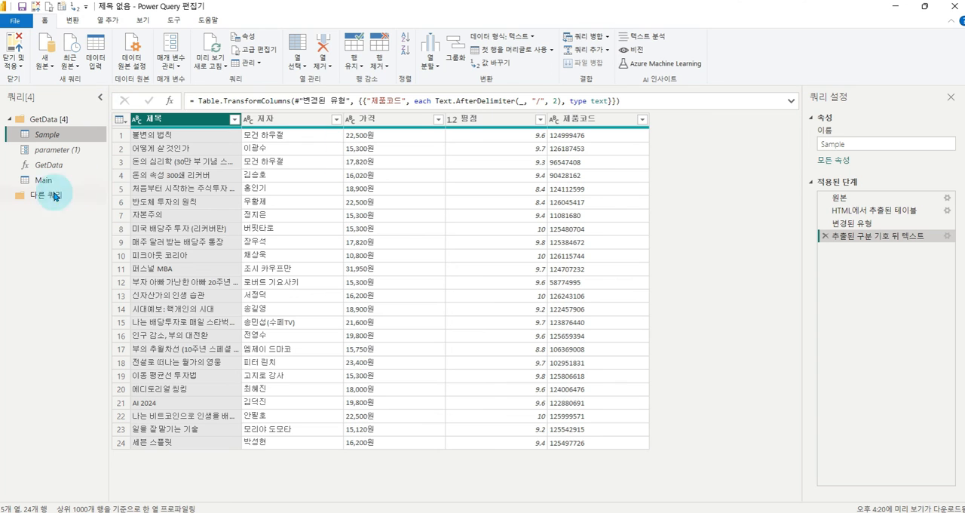
{"action": "left_click", "coordinate": [45, 181]}
{"action": "key", "text": "ctrl+2"}
{"action": "mouse_move", "coordinate": [185, 96]}
{"action": "left_mouse_down"}
{"action": "mouse_move", "coordinate": [147, 108]}
{"action": "mouse_move", "coordinate": [224, 156]}
{"action": "left_mouse_up"}
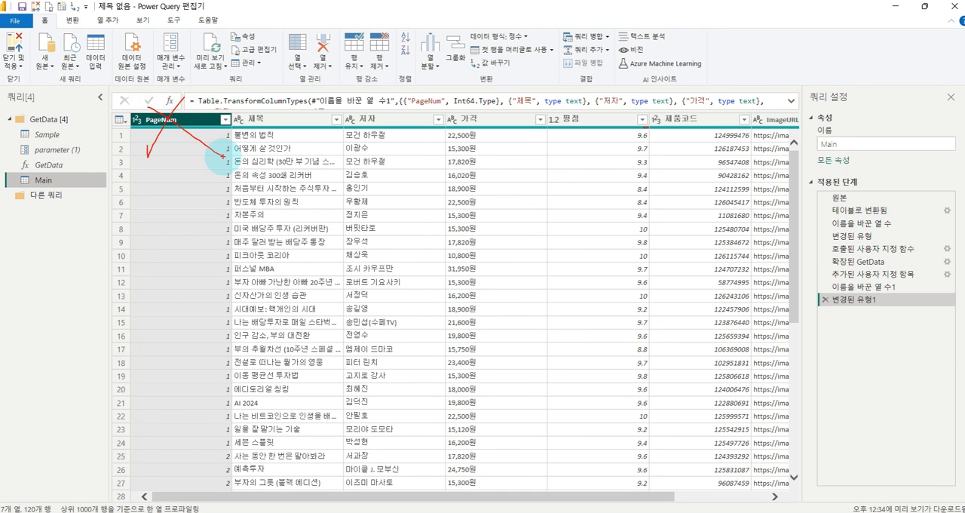
{"action": "key", "text": "Escape"}
{"action": "left_click", "coordinate": [107, 21]}
{"action": "left_click", "coordinate": [135, 53]}
{"action": "left_click", "coordinate": [118, 79]}
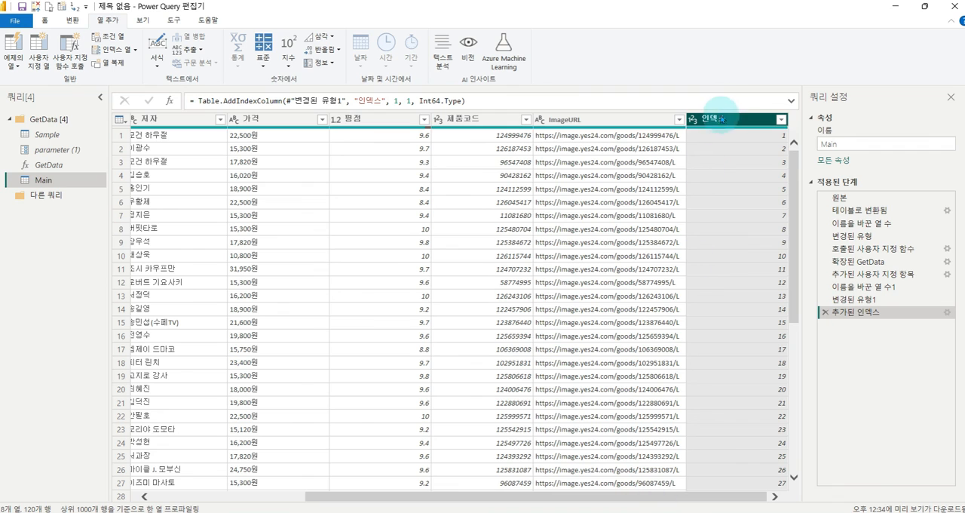
- Rename the 인덱스 column to 순위, then close Power Query Editor and apply the changes
{"action": "double_click", "coordinate": [721, 120]}
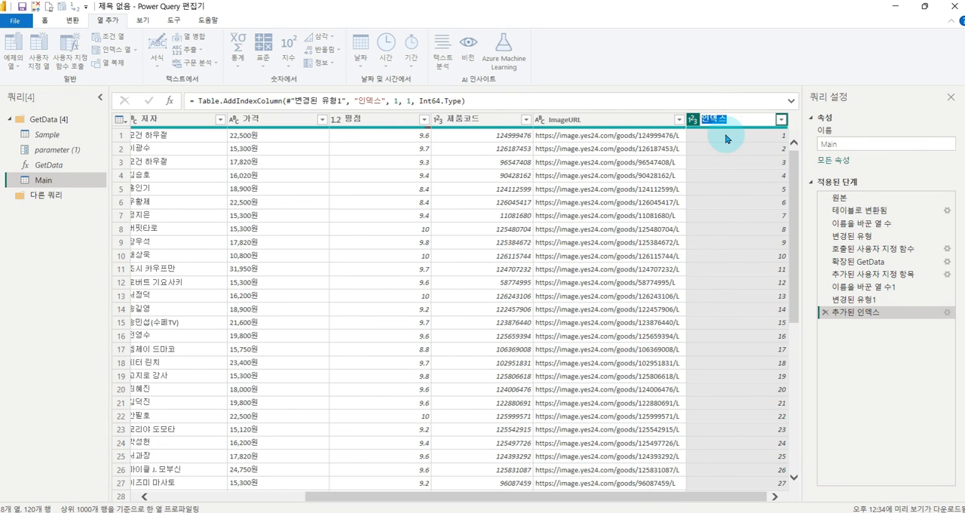
{"action": "type", "text": "순위"}
{"action": "key", "text": "Return"}
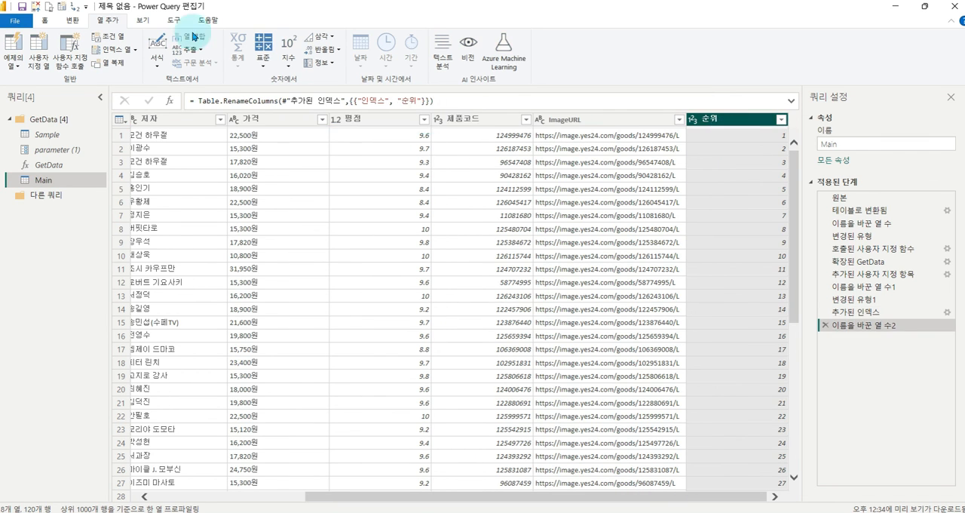
{"action": "left_click", "coordinate": [15, 19]}
{"action": "left_click", "coordinate": [27, 35]}
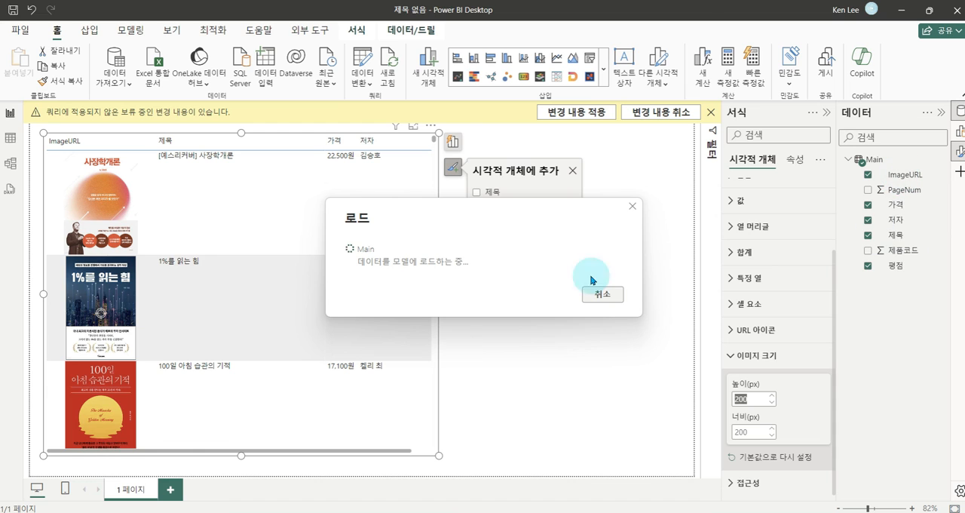
- Widen the table visual and set the default summarization of the 순위 field to 요약 안 함
{"action": "left_click_drag", "start_coordinate": [440, 296], "coordinate": [591, 294]}
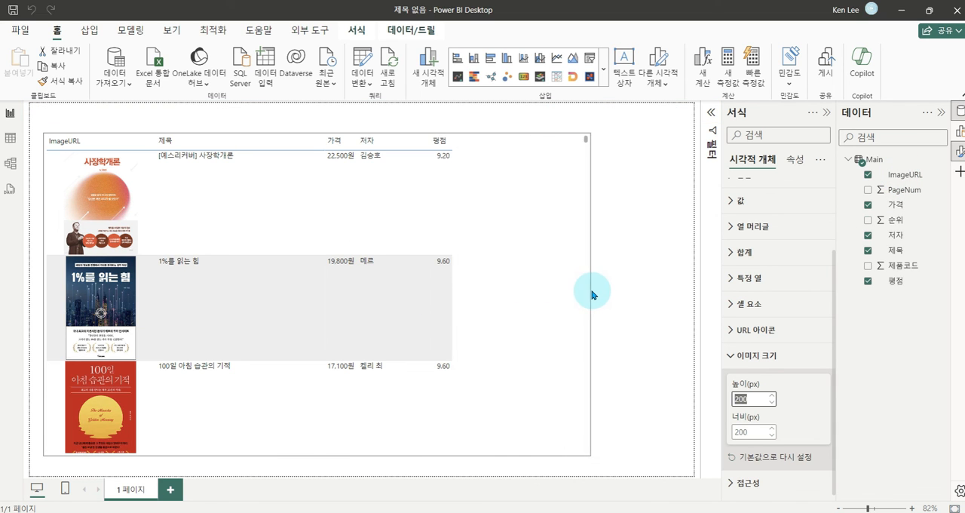
{"action": "left_click", "coordinate": [900, 221]}
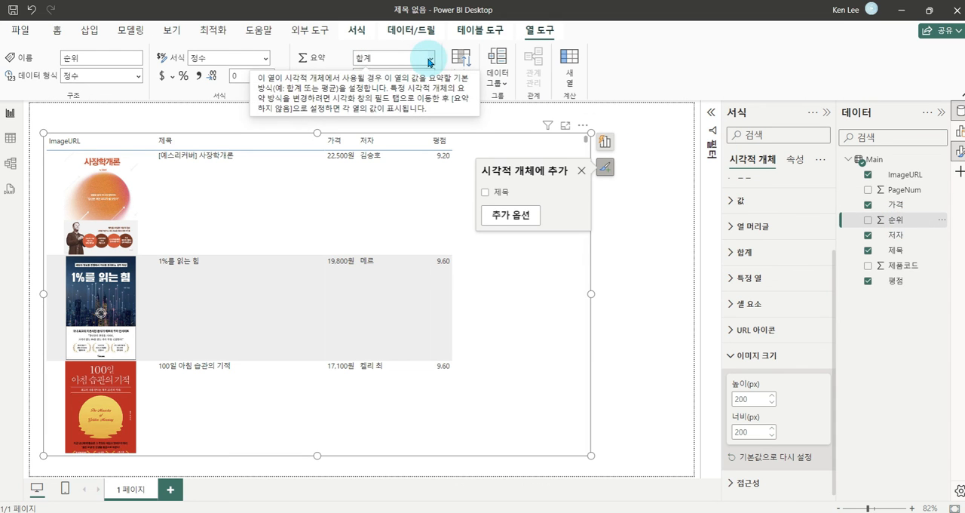
{"action": "left_click", "coordinate": [432, 61]}
{"action": "left_click", "coordinate": [382, 76]}
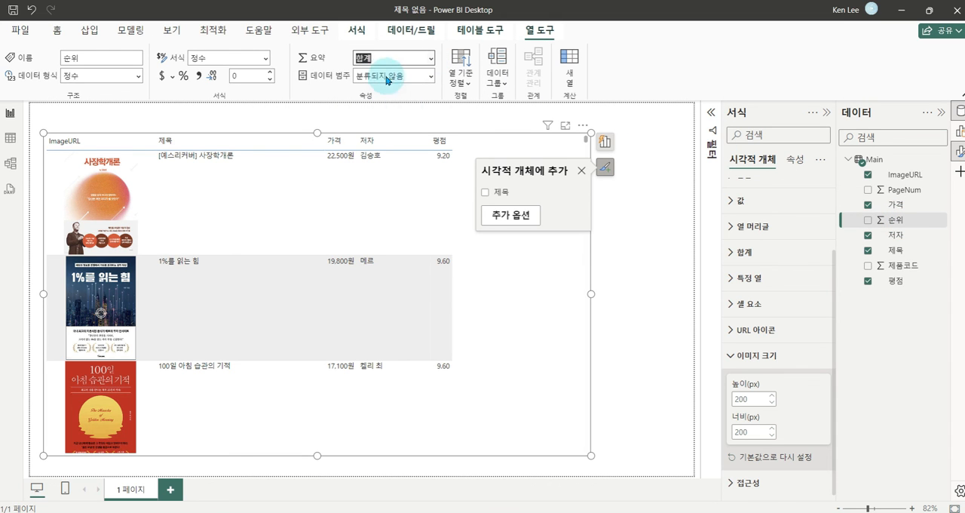
- Add 순위 as the first column of the table visual and sort the table by it in ascending order
{"action": "left_click_drag", "start_coordinate": [898, 219], "coordinate": [510, 291]}
{"action": "left_click_drag", "start_coordinate": [508, 345], "coordinate": [531, 231]}
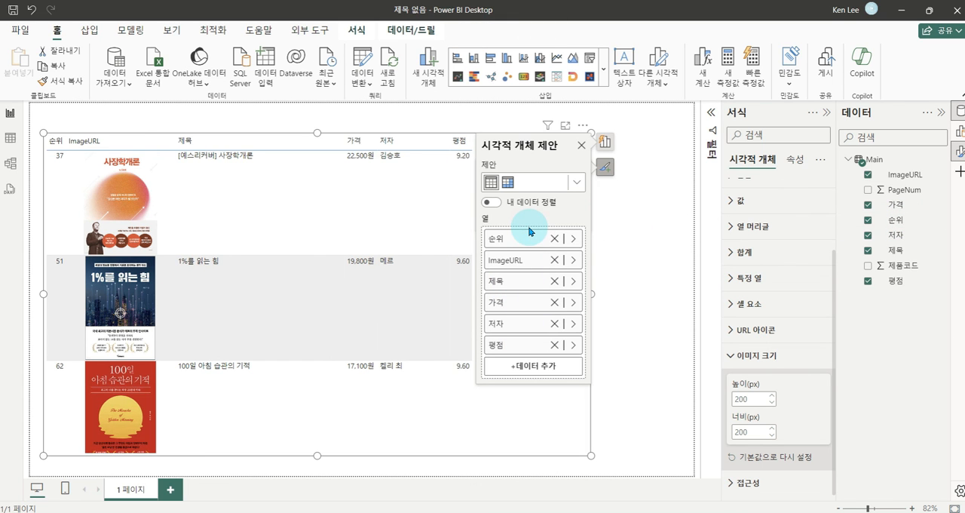
{"action": "left_click", "coordinate": [55, 143]}
{"action": "left_click", "coordinate": [638, 223]}
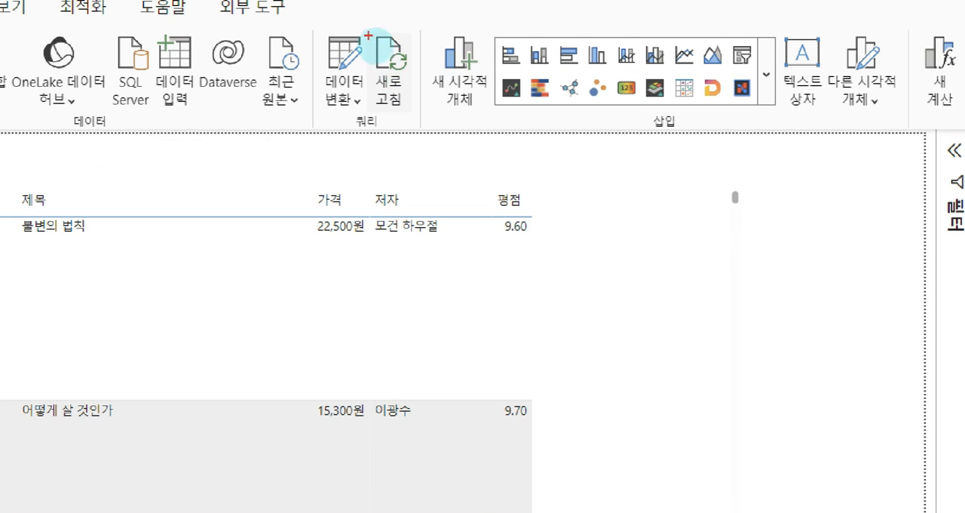
{"action": "left_click_drag", "start_coordinate": [395, 66], "coordinate": [427, 125]}
{"action": "left_click_drag", "start_coordinate": [427, 9], "coordinate": [451, 9]}
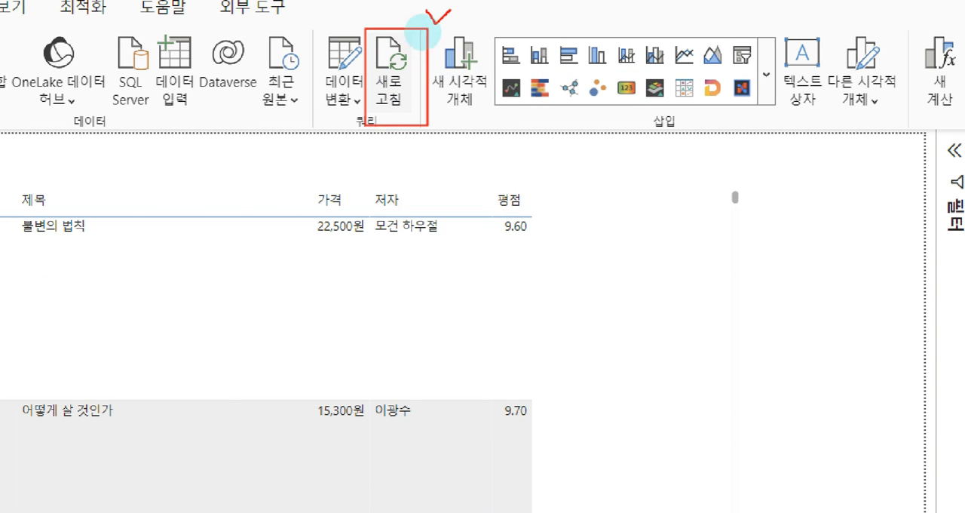
{"action": "mouse_move", "coordinate": [335, 250]}
{"action": "left_mouse_down"}
{"action": "mouse_move", "coordinate": [304, 181]}
{"action": "mouse_move", "coordinate": [223, 53]}
{"action": "mouse_move", "coordinate": [211, 50]}
{"action": "mouse_move", "coordinate": [295, 57]}
{"action": "left_mouse_up"}
{"action": "mouse_move", "coordinate": [158, 81]}
{"action": "left_mouse_down"}
{"action": "mouse_move", "coordinate": [286, 325]}
{"action": "mouse_move", "coordinate": [236, 364]}
{"action": "left_mouse_up"}
{"action": "mouse_move", "coordinate": [349, 378]}
{"action": "left_mouse_down"}
{"action": "mouse_move", "coordinate": [326, 331]}
{"action": "mouse_move", "coordinate": [420, 417]}
{"action": "left_mouse_up"}
{"action": "mouse_move", "coordinate": [567, 267]}
{"action": "left_mouse_down"}
{"action": "mouse_move", "coordinate": [569, 332]}
{"action": "mouse_move", "coordinate": [556, 303]}
{"action": "mouse_move", "coordinate": [609, 316]}
{"action": "mouse_move", "coordinate": [612, 345]}
{"action": "mouse_move", "coordinate": [687, 306]}
{"action": "mouse_move", "coordinate": [692, 347]}
{"action": "mouse_move", "coordinate": [758, 317]}
{"action": "mouse_move", "coordinate": [774, 339]}
{"action": "left_mouse_up"}
{"action": "mouse_move", "coordinate": [784, 253]}
{"action": "left_mouse_down"}
{"action": "mouse_move", "coordinate": [803, 332]}
{"action": "mouse_move", "coordinate": [836, 335]}
{"action": "left_mouse_up"}
{"action": "key", "text": "Escape"}
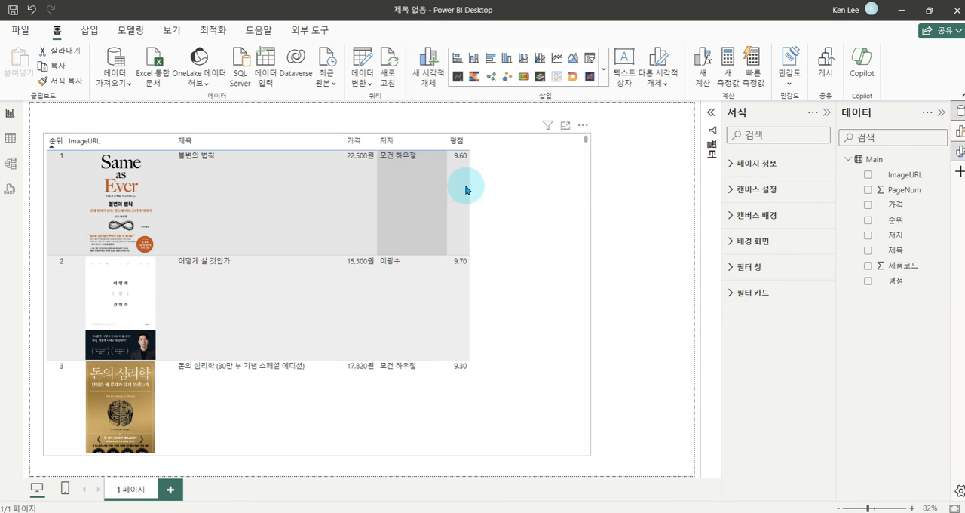